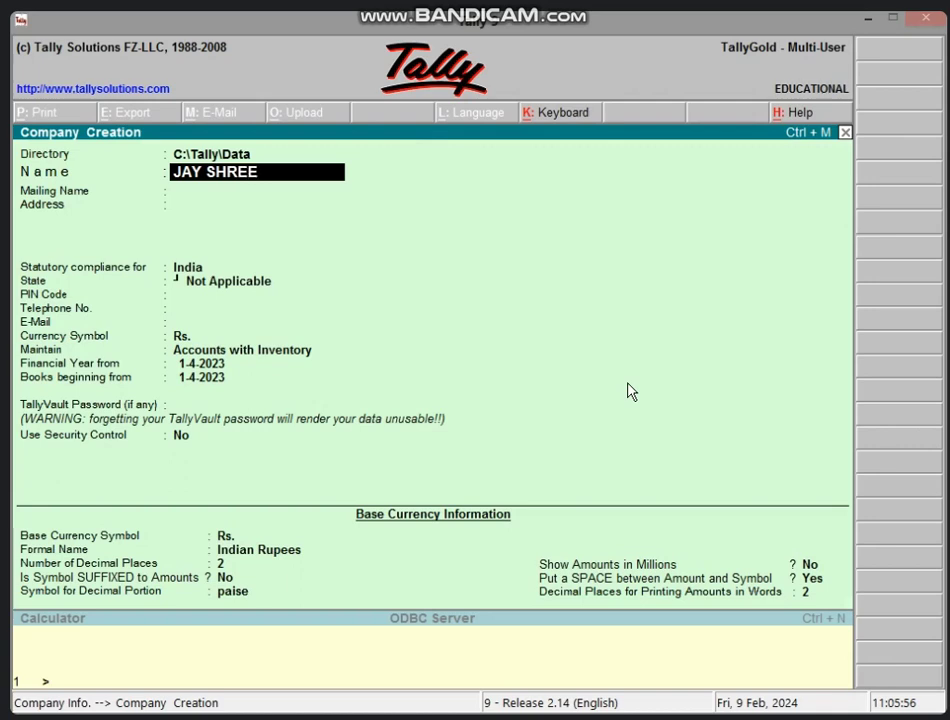
Step: Enter the company name JAY SHREE MAHAKAL and its address
{"action": "type", "text": "L"}
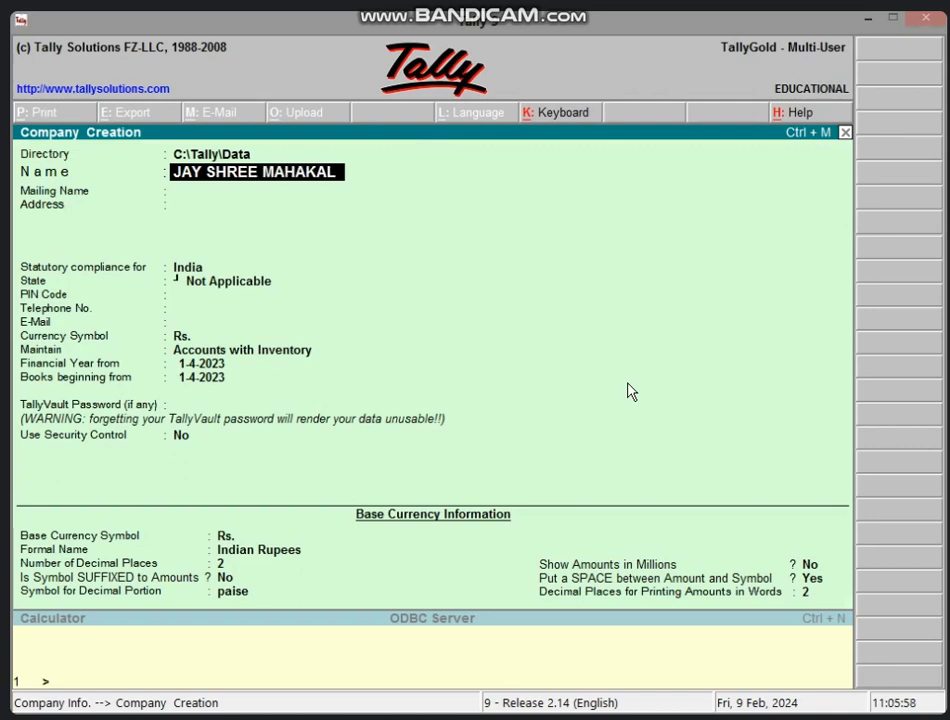
{"action": "key", "text": "Return"}
{"action": "key", "text": "Return"}
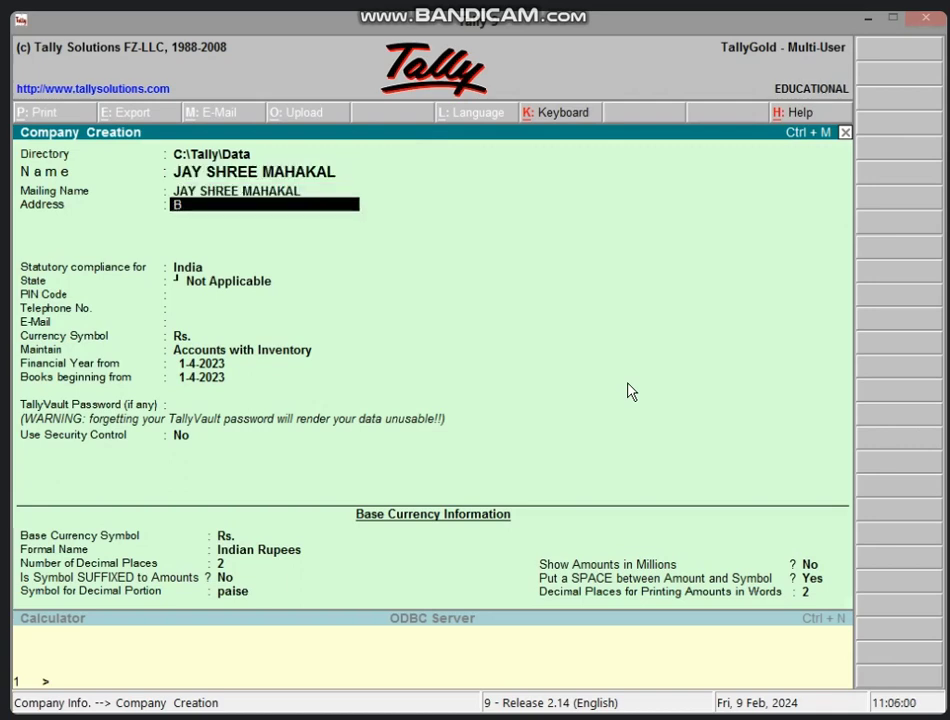
{"action": "type", "text": "VIDISHA"}
{"action": "key", "text": "Return"}
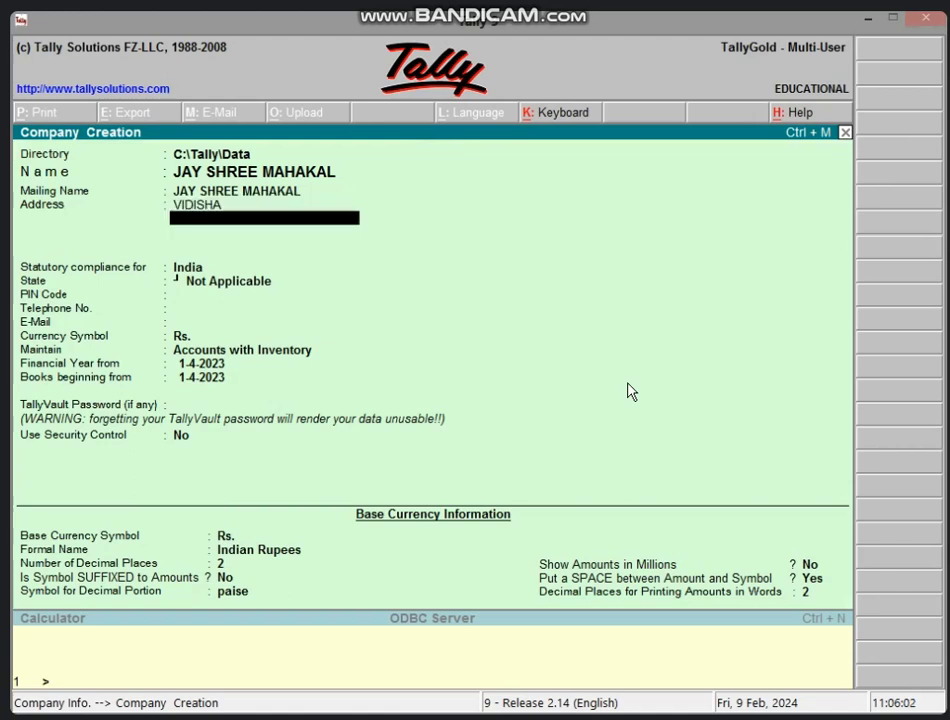
Step: Set the state to Madhya Pradesh, enter the PIN code and telephone number, and accept the company
{"action": "key", "text": "Return"}
{"action": "key", "text": "Return"}
{"action": "key", "text": "Return"}
{"action": "key", "text": "Up"}
{"action": "type", "text": "MA"}
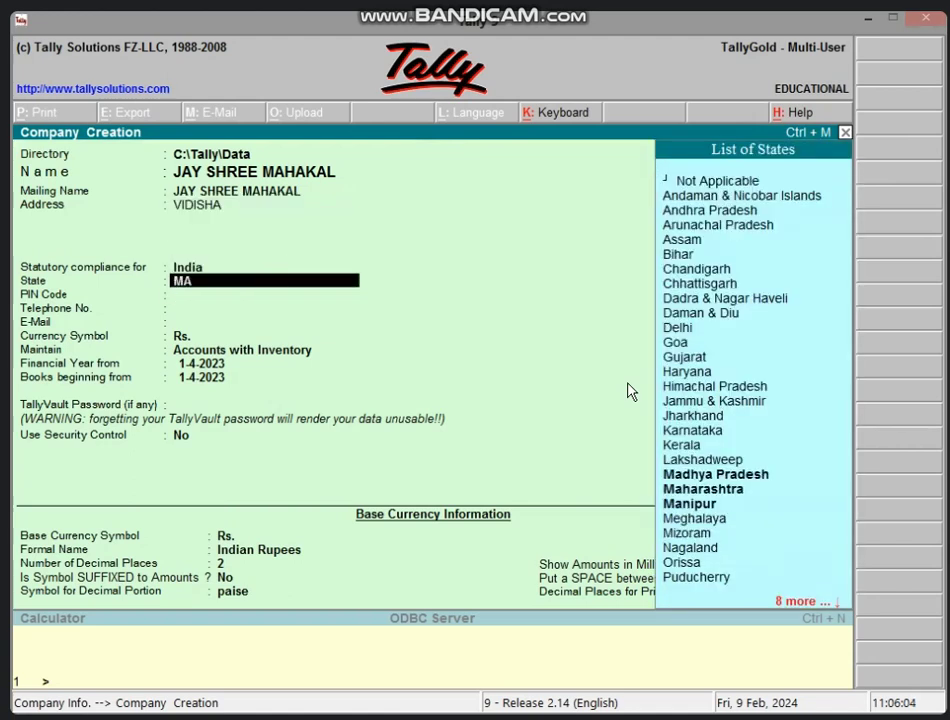
{"action": "key", "text": "Return"}
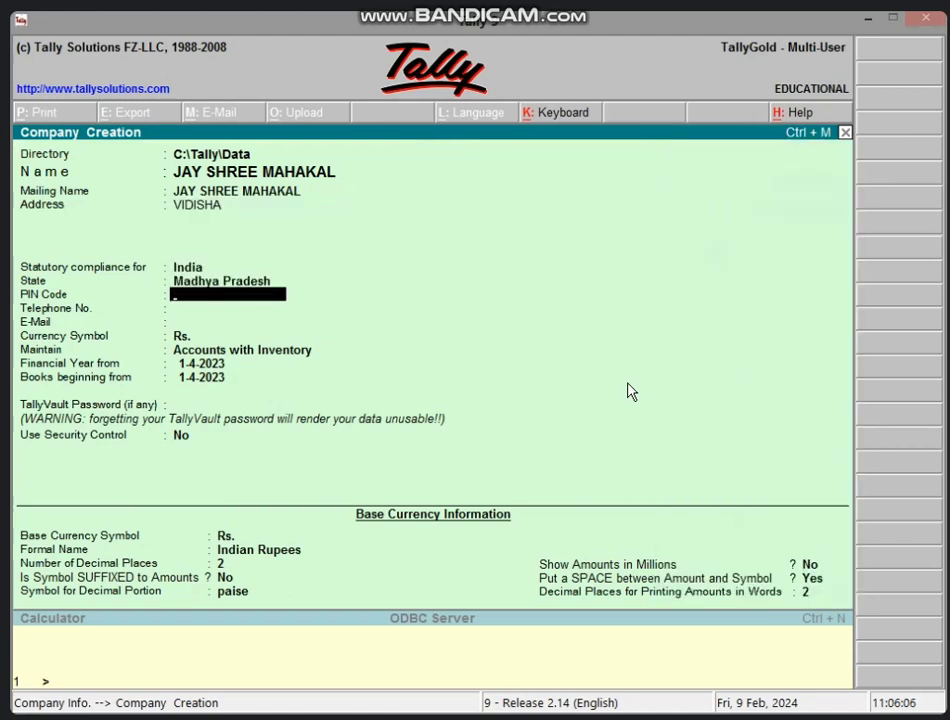
{"action": "type", "text": "464001"}
{"action": "key", "text": "Return"}
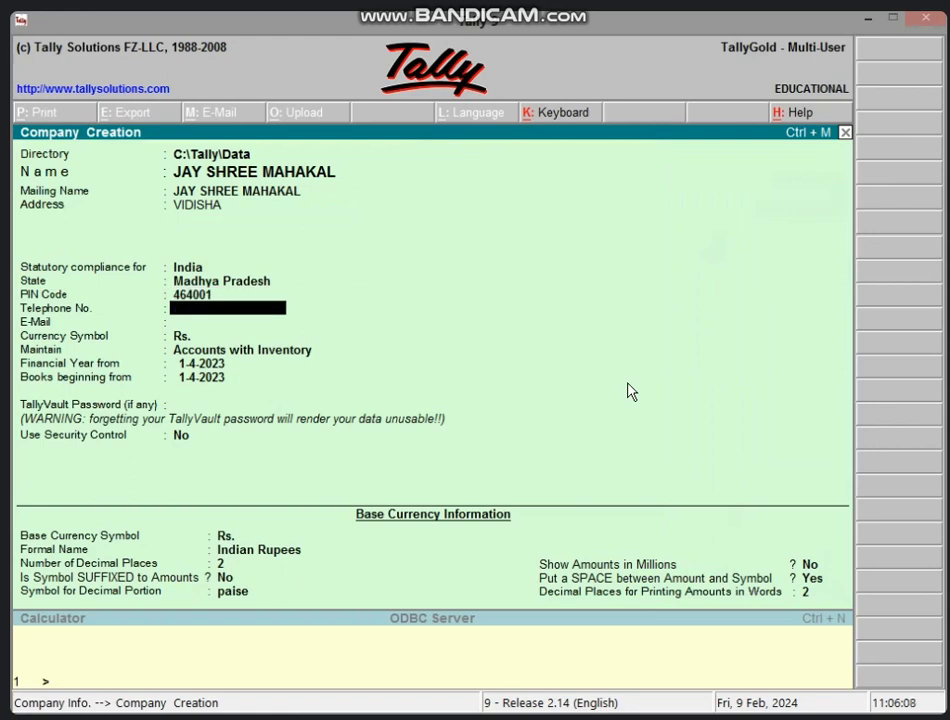
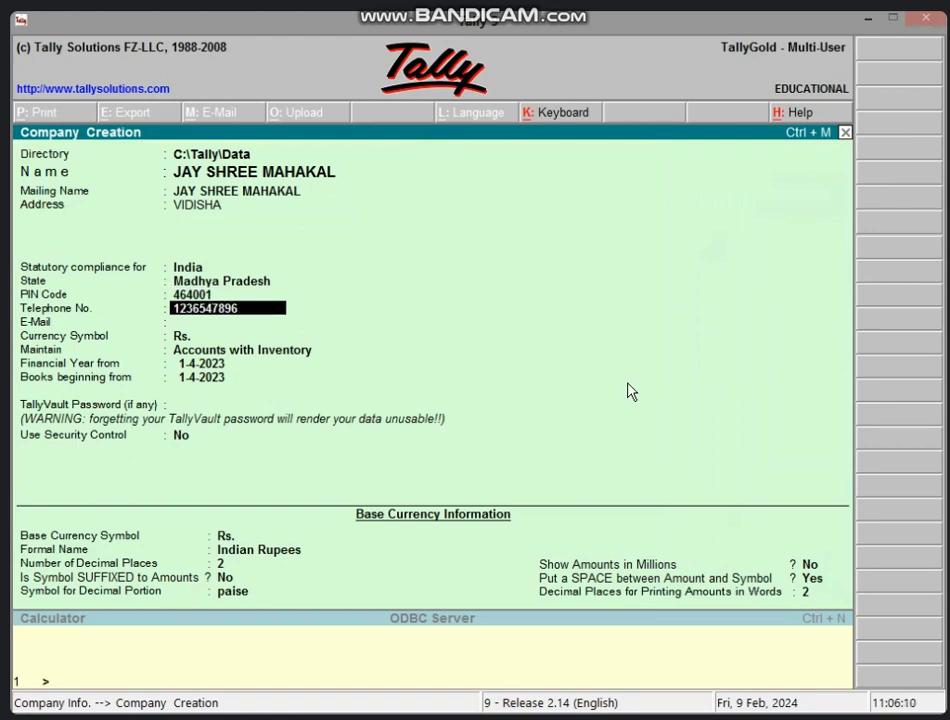
{"action": "key", "text": "Return"}
{"action": "key", "text": "ctrl+a"}
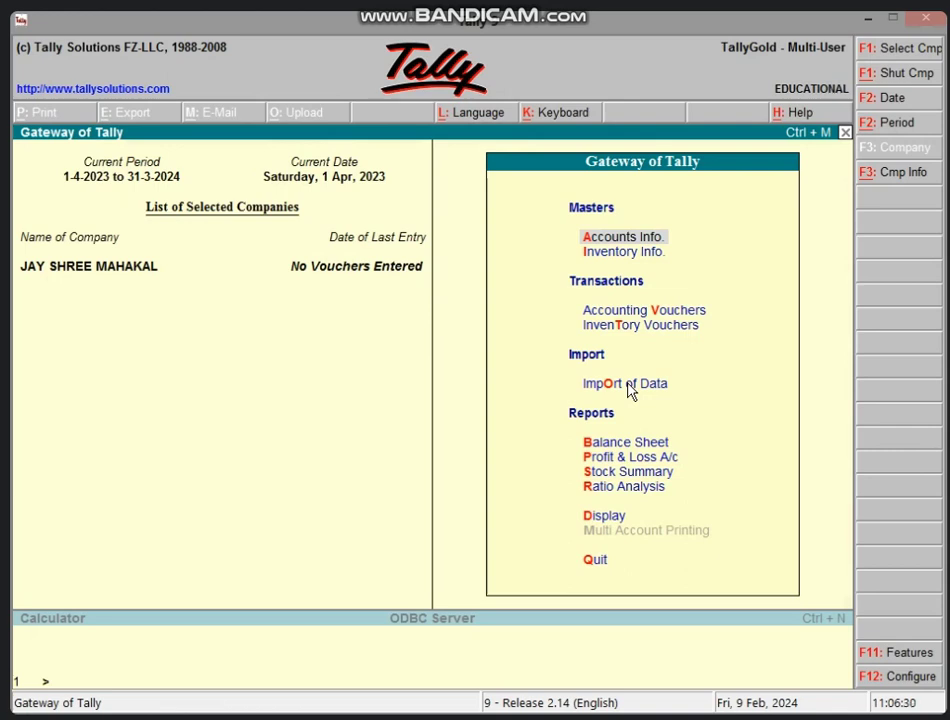
Step: Create the CAPITAL A/C ledger under Capital Account and return to the Gateway of Tally
{"action": "key", "text": "Return"}
{"action": "key", "text": "l"}
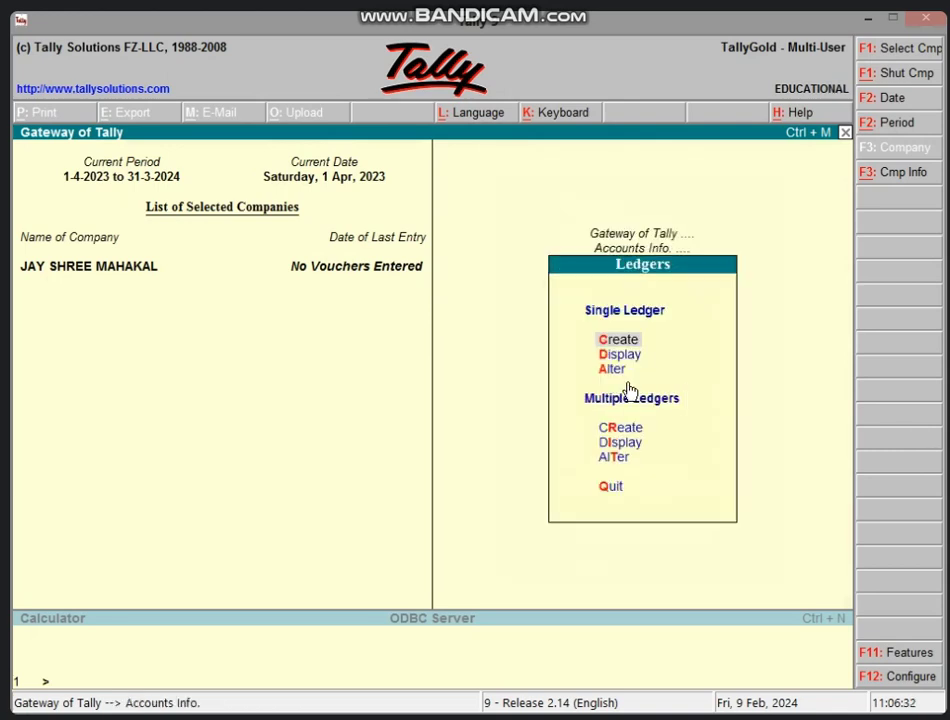
{"action": "key", "text": "Return"}
{"action": "type", "text": "CAPI"}
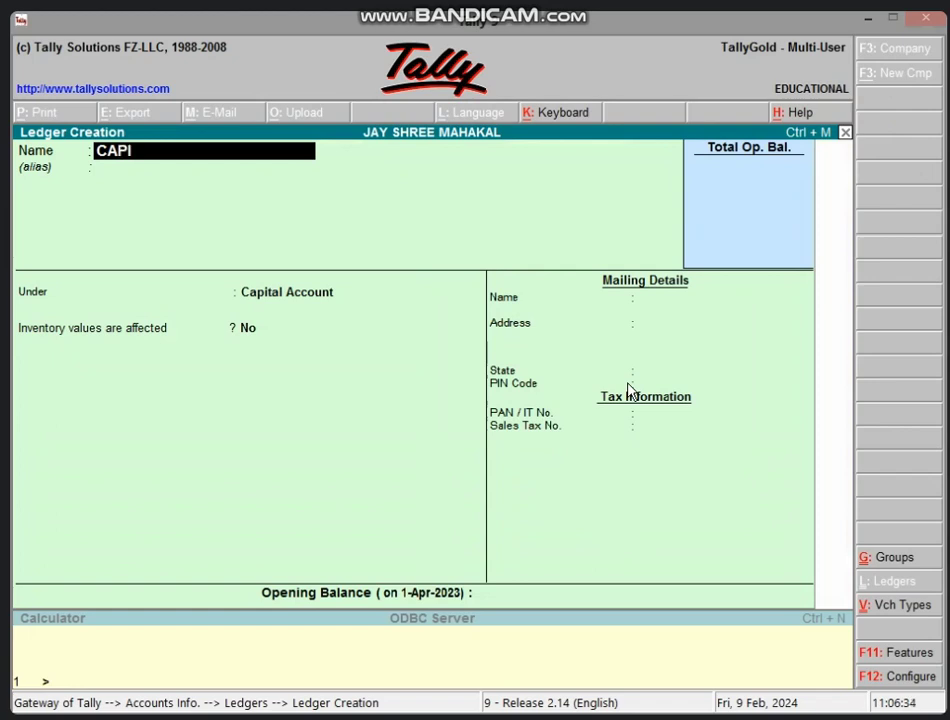
{"action": "type", "text": "TAL A/C"}
{"action": "key", "text": "Return"}
{"action": "key", "text": "Return"}
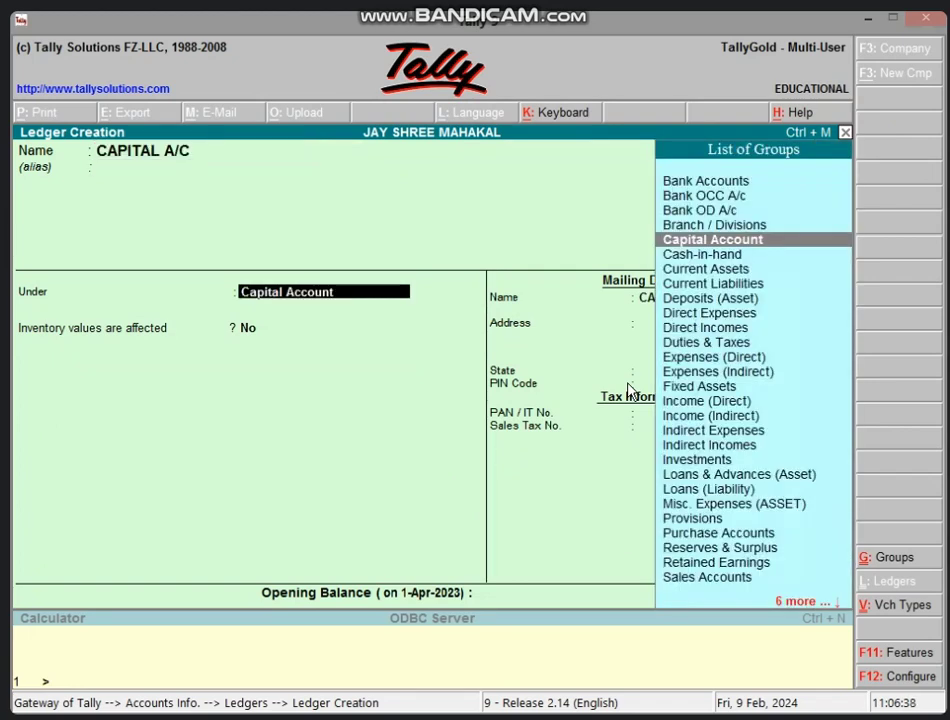
{"action": "key", "text": "Return"}
{"action": "key", "text": "Return"}
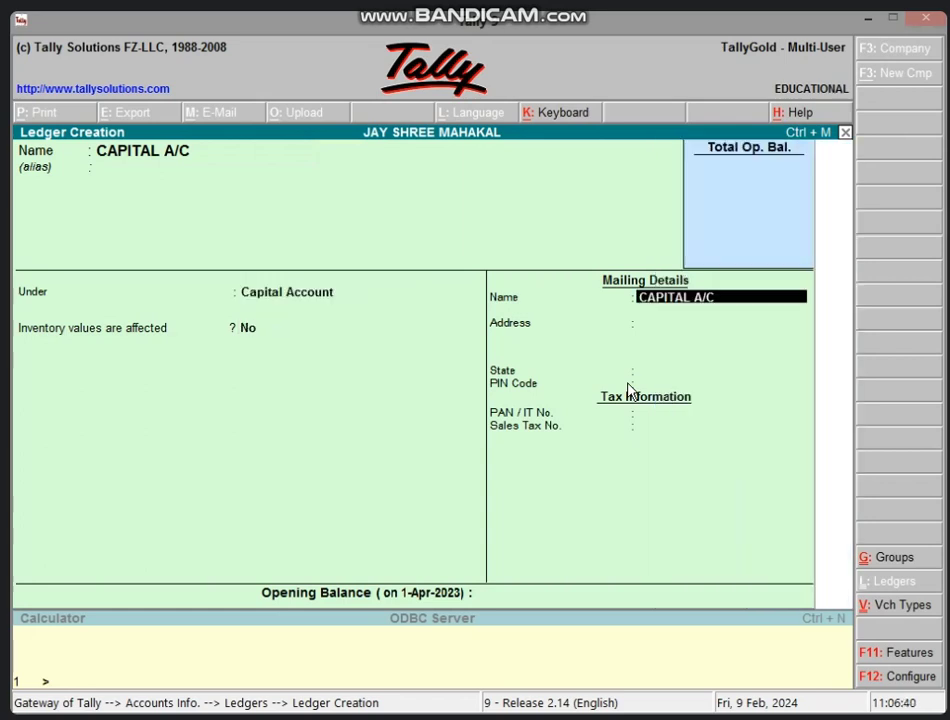
{"action": "key", "text": "Return"}
{"action": "key", "text": "Return"}
{"action": "key", "text": "Return"}
{"action": "key", "text": "Return"}
{"action": "key", "text": "Return"}
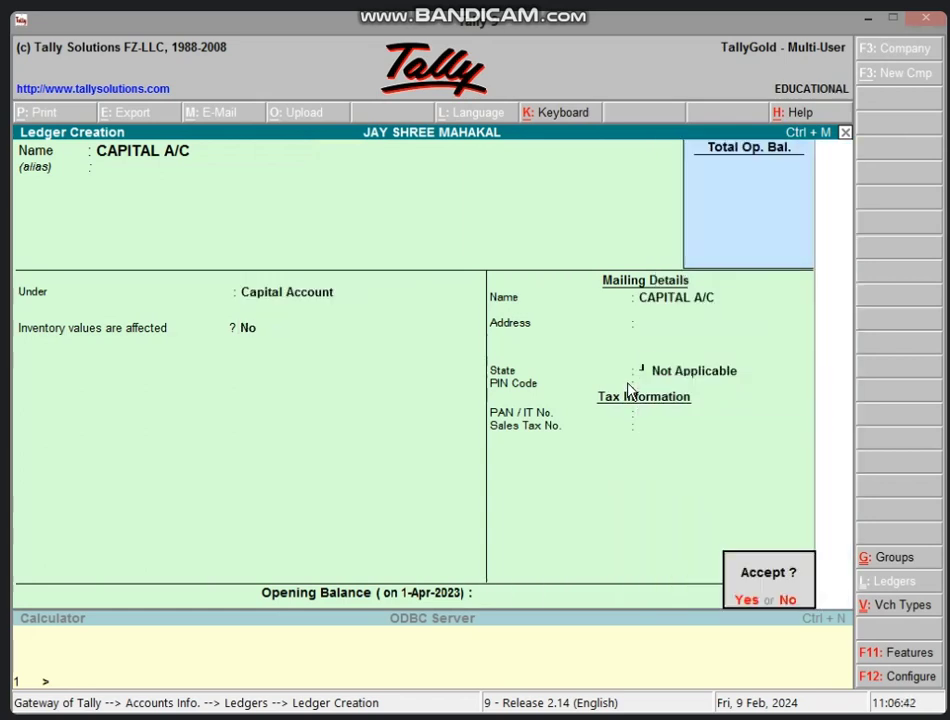
{"action": "key", "text": "Return"}
{"action": "key", "text": "Escape"}
{"action": "key", "text": "Return"}
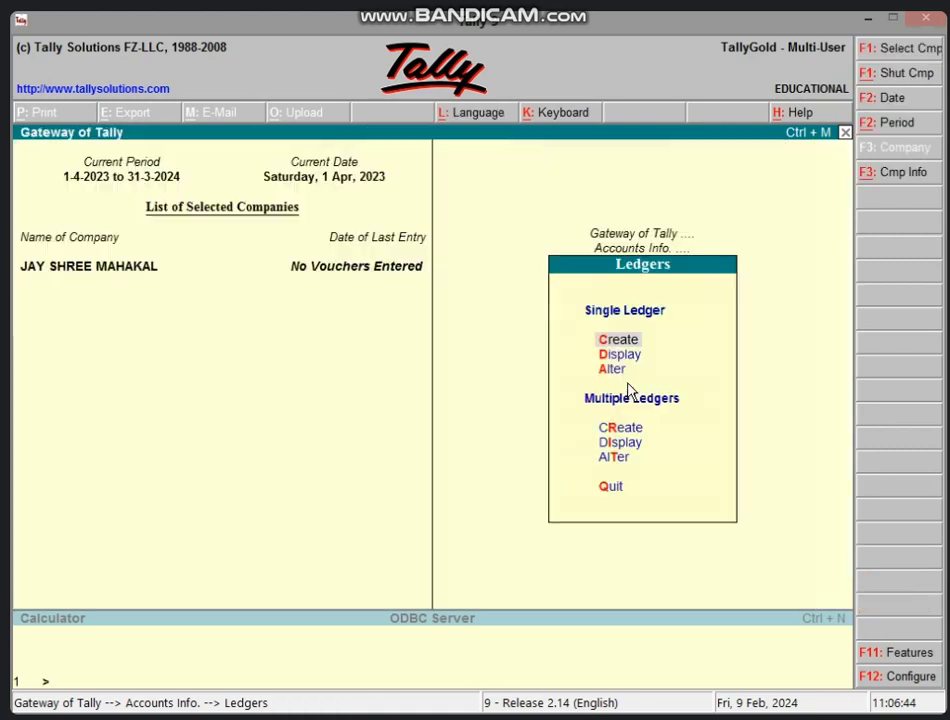
{"action": "key", "text": "Escape"}
{"action": "key", "text": "Escape"}
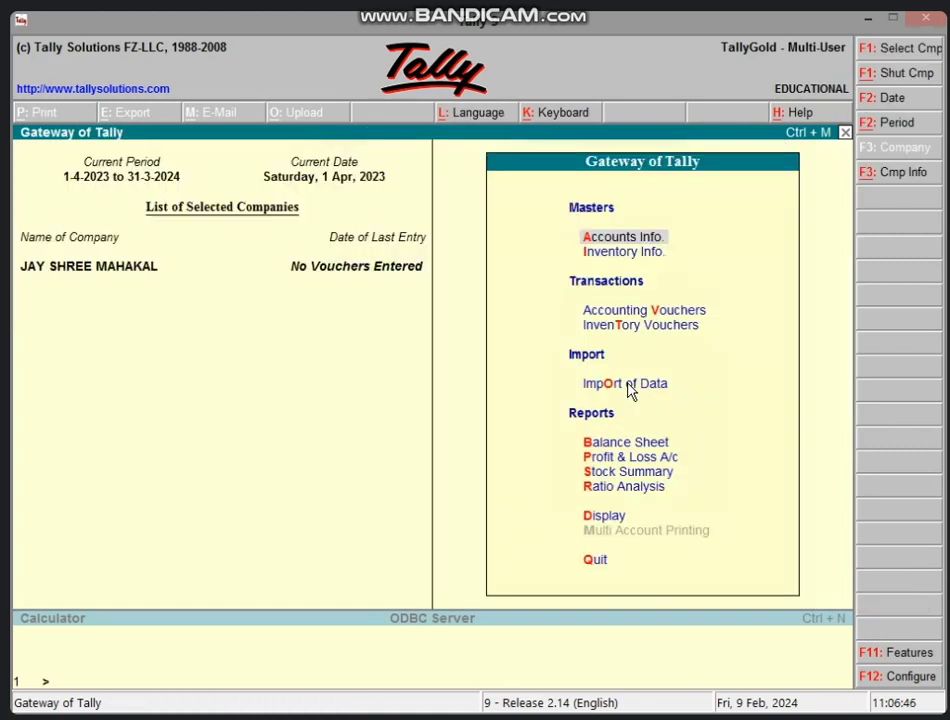
Step: Enter a Receipt voucher crediting CAPITAL A/C 10,00,000 against Cash, and save it
{"action": "key", "text": "v"}
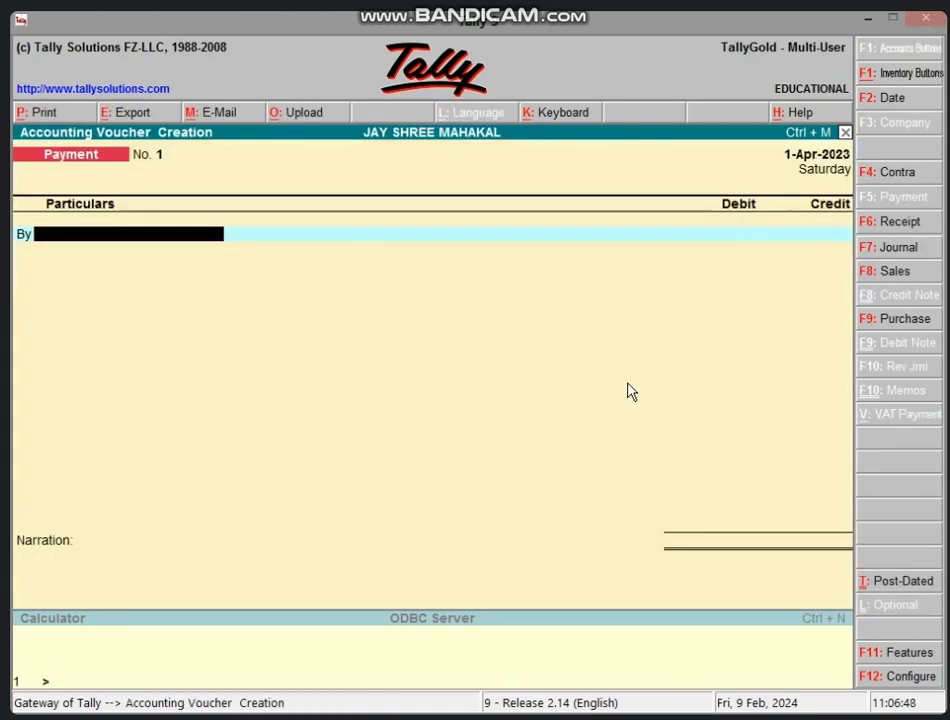
{"action": "key", "text": "F6"}
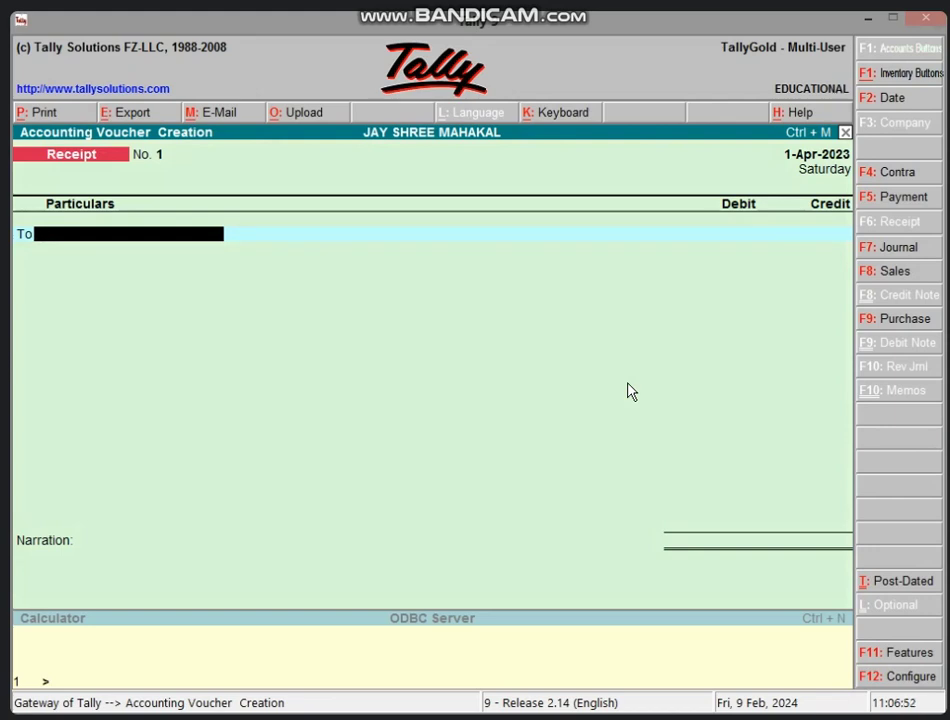
{"action": "type", "text": "C"}
{"action": "key", "text": "Return"}
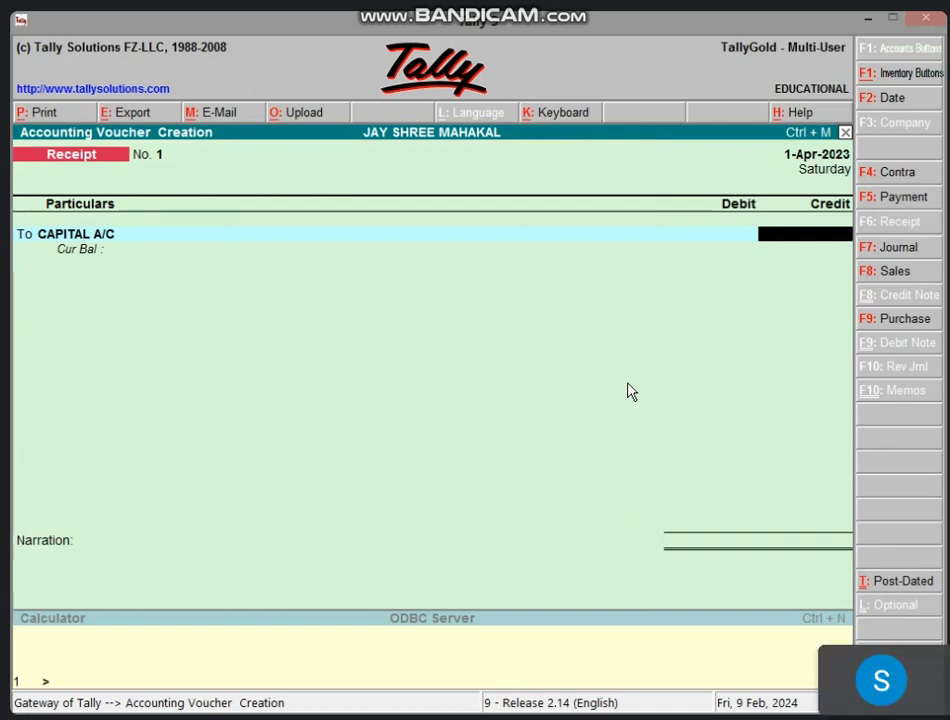
{"action": "type", "text": "10,"}
{"action": "type", "text": "00,000"}
{"action": "key", "text": "Return"}
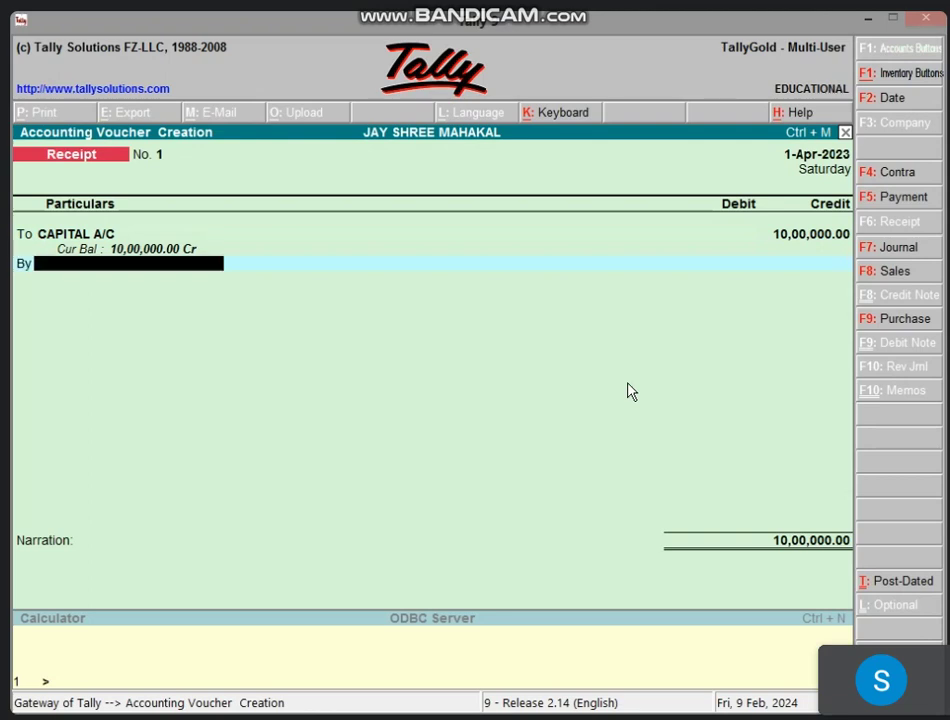
{"action": "type", "text": "CAS"}
{"action": "key", "text": "Return"}
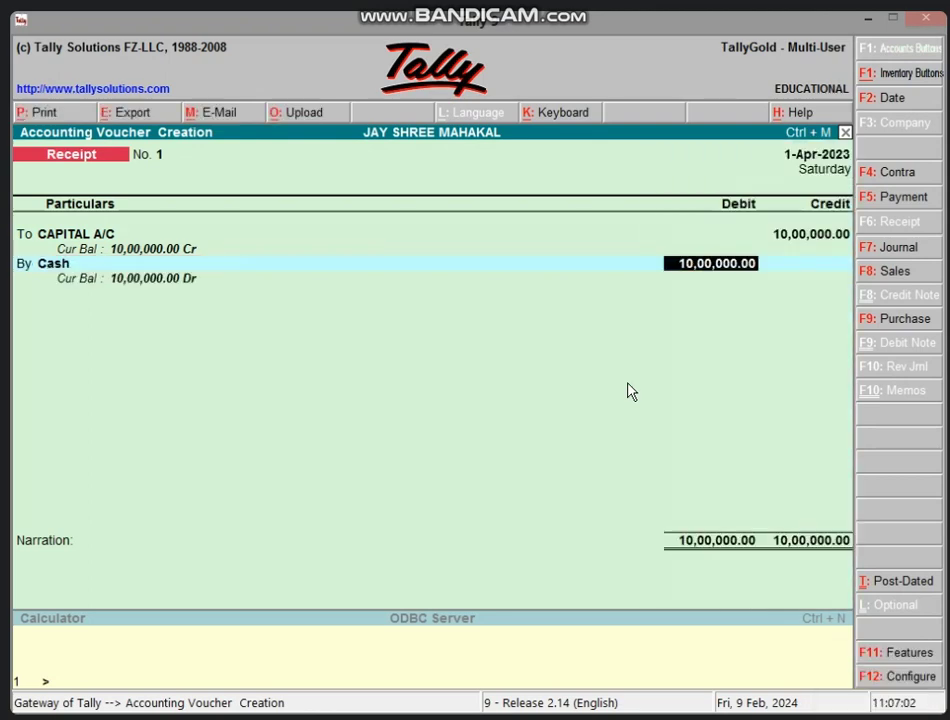
{"action": "key", "text": "Return"}
{"action": "key", "text": "Return"}
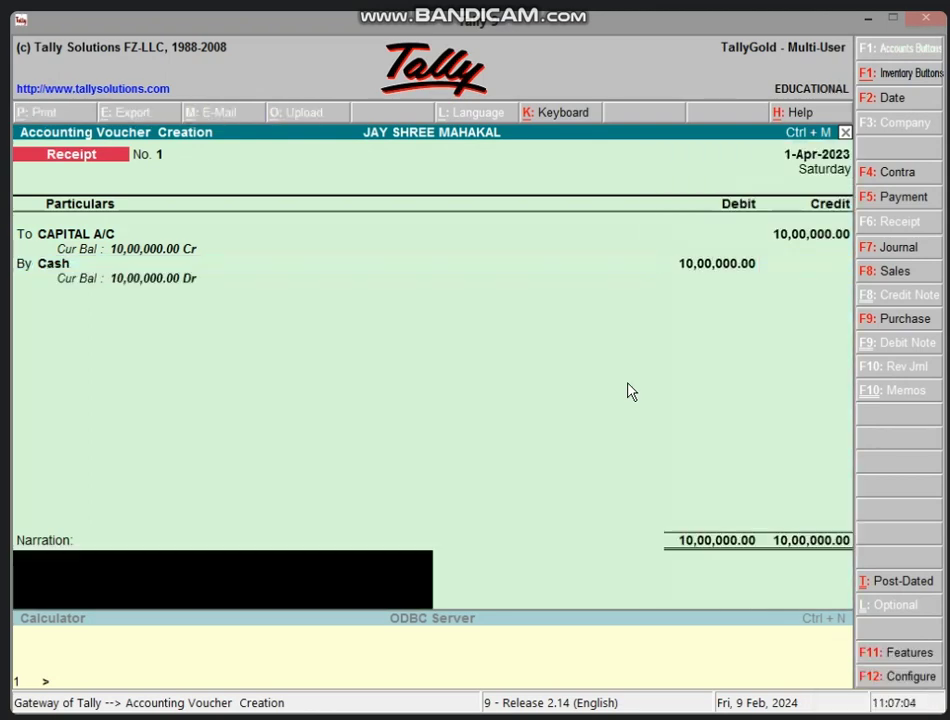
{"action": "key", "text": "y"}
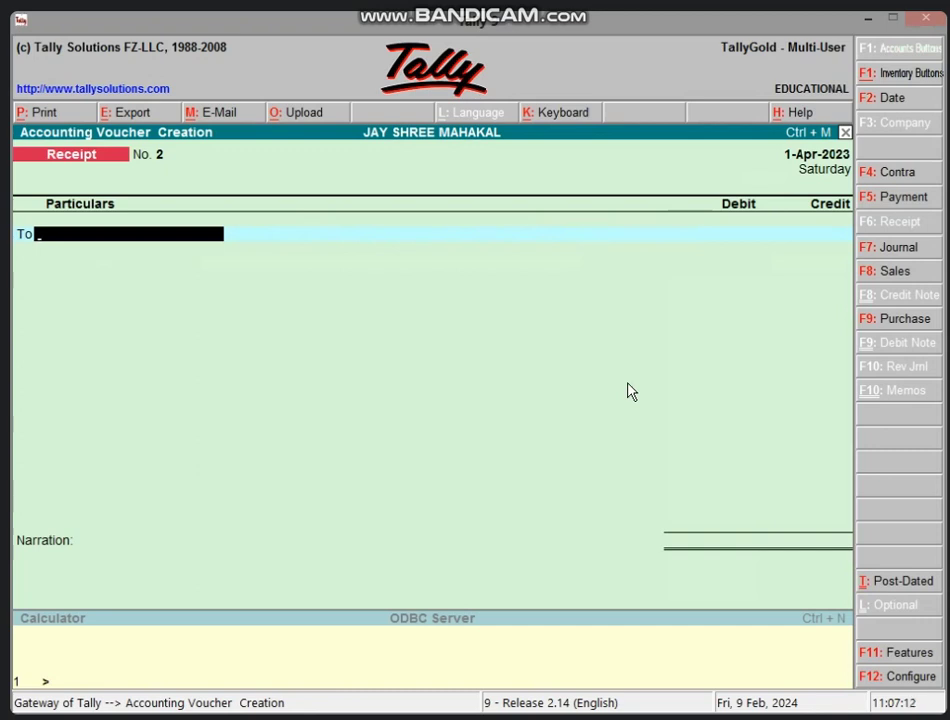
Step: Start a Purchase voucher in voucher layout with Cash on the To line
{"action": "key", "text": "F9"}
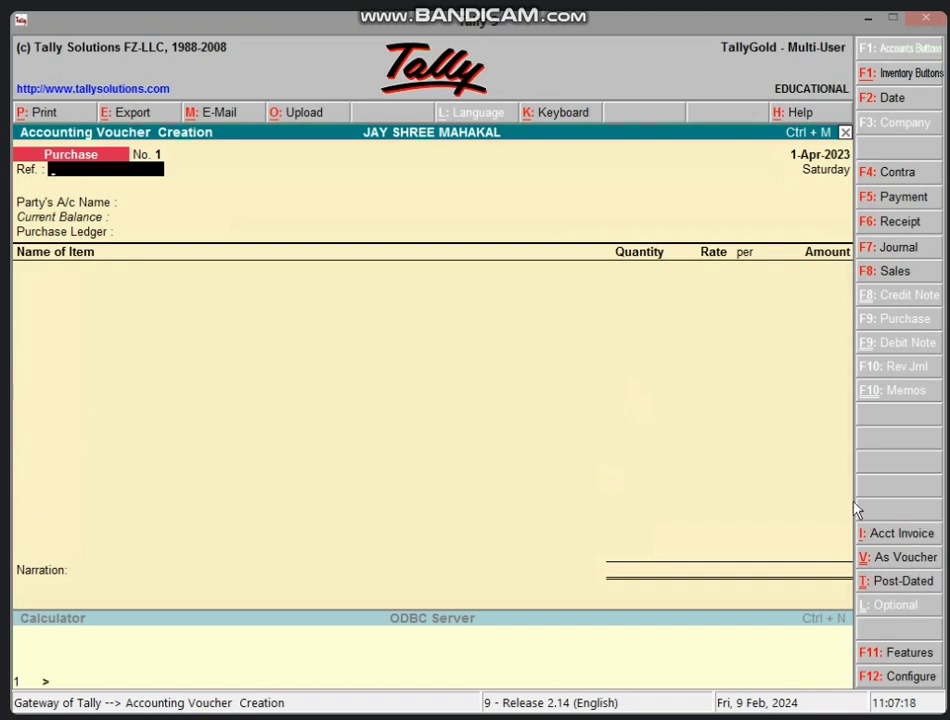
{"action": "key", "text": "ctrl+v"}
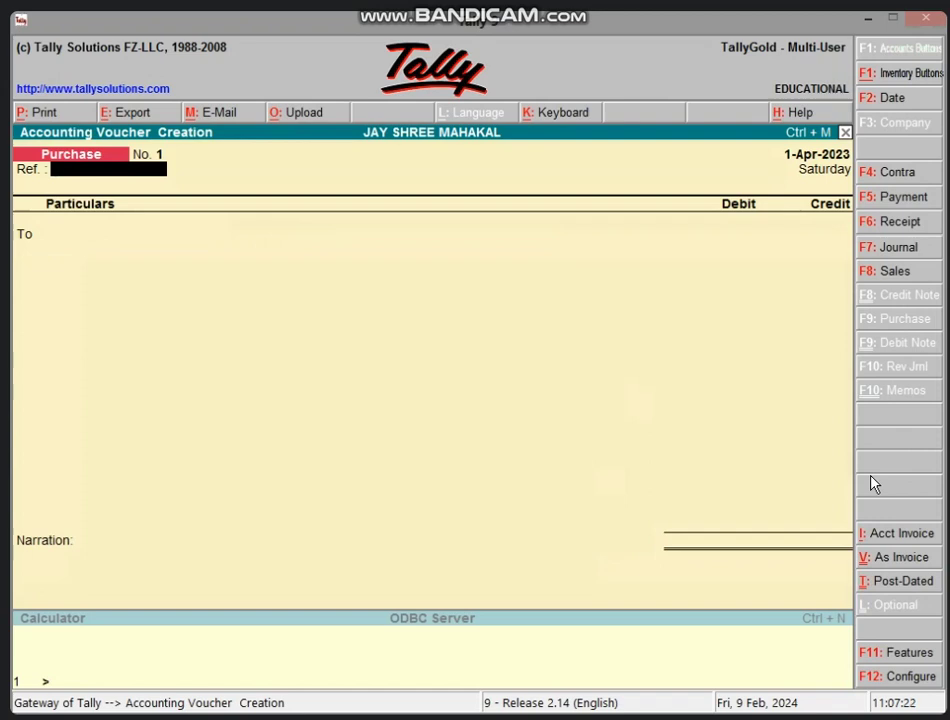
{"action": "key", "text": "Return"}
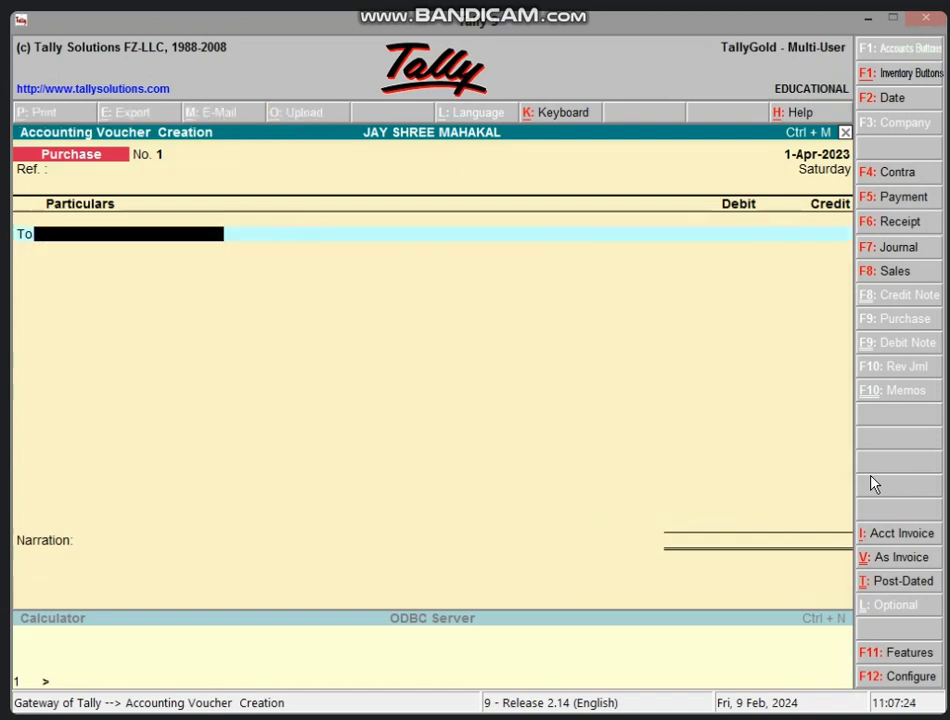
{"action": "type", "text": "CAS"}
{"action": "key", "text": "Return"}
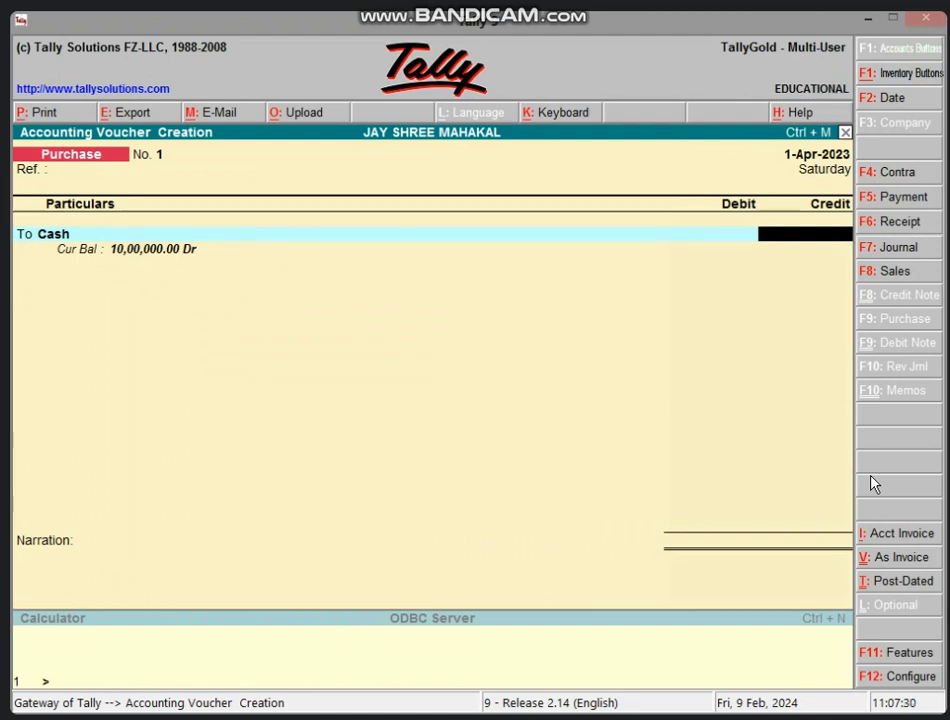
{"action": "key", "text": "ctrl+n"}
Step: Calculate 95000 less 4,750 discount as 90,250 and enter 90250 as Cash's credit
{"action": "type", "text": "95000*5/100"}
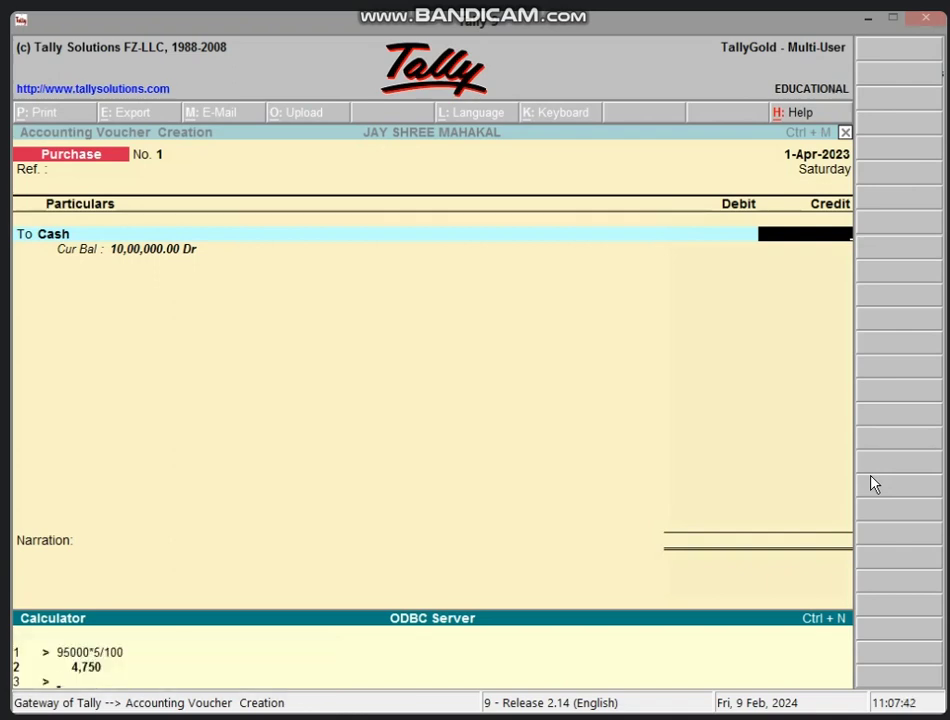
{"action": "type", "text": "95000-4750"}
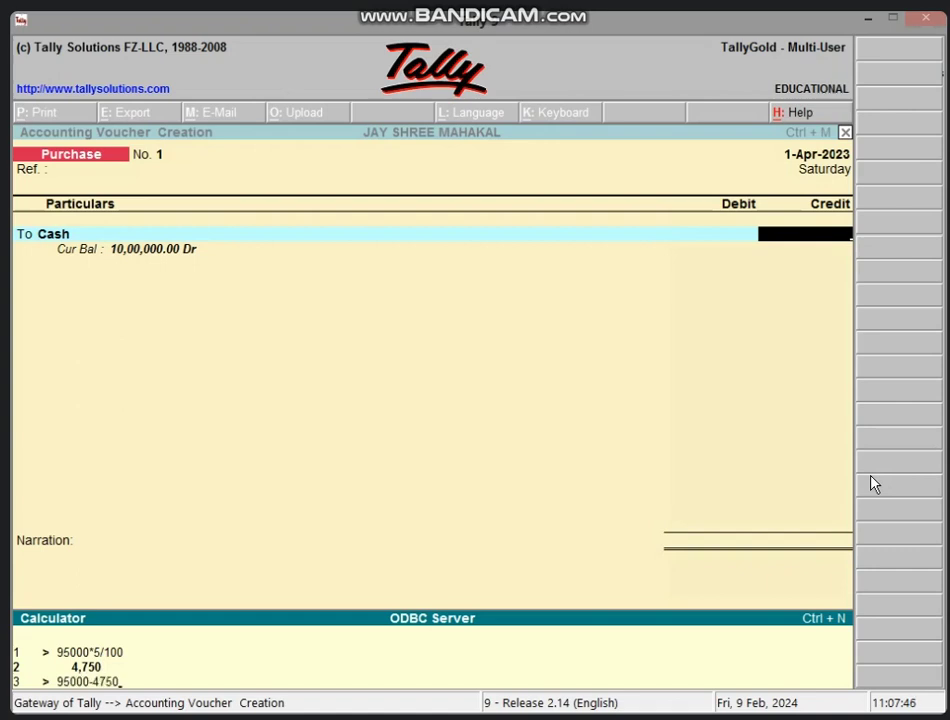
{"action": "key", "text": "Return"}
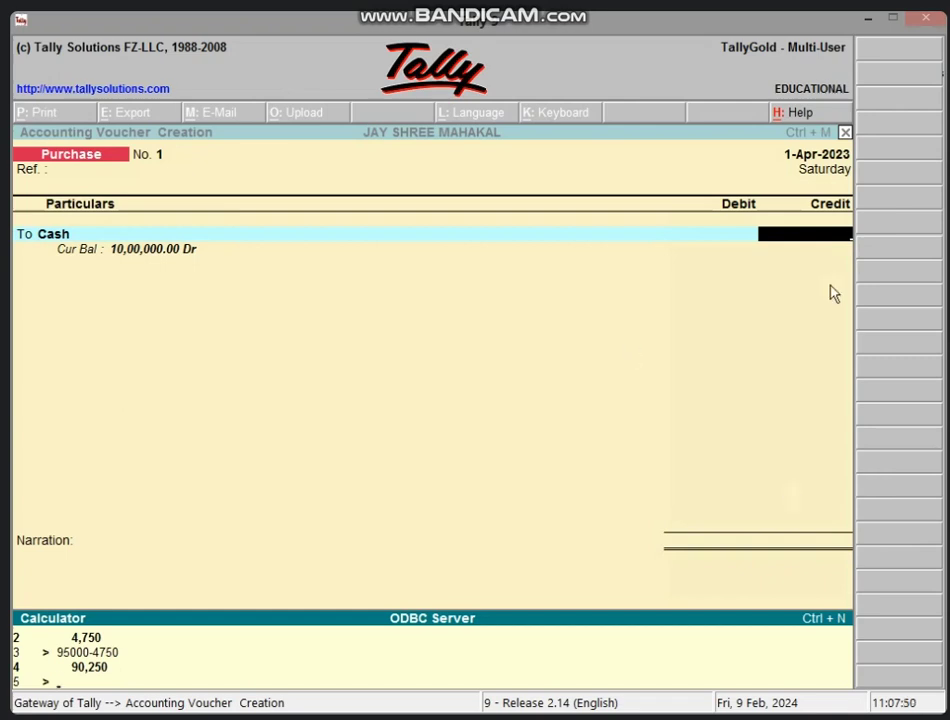
{"action": "left_click", "coordinate": [798, 238]}
{"action": "type", "text": "9"}
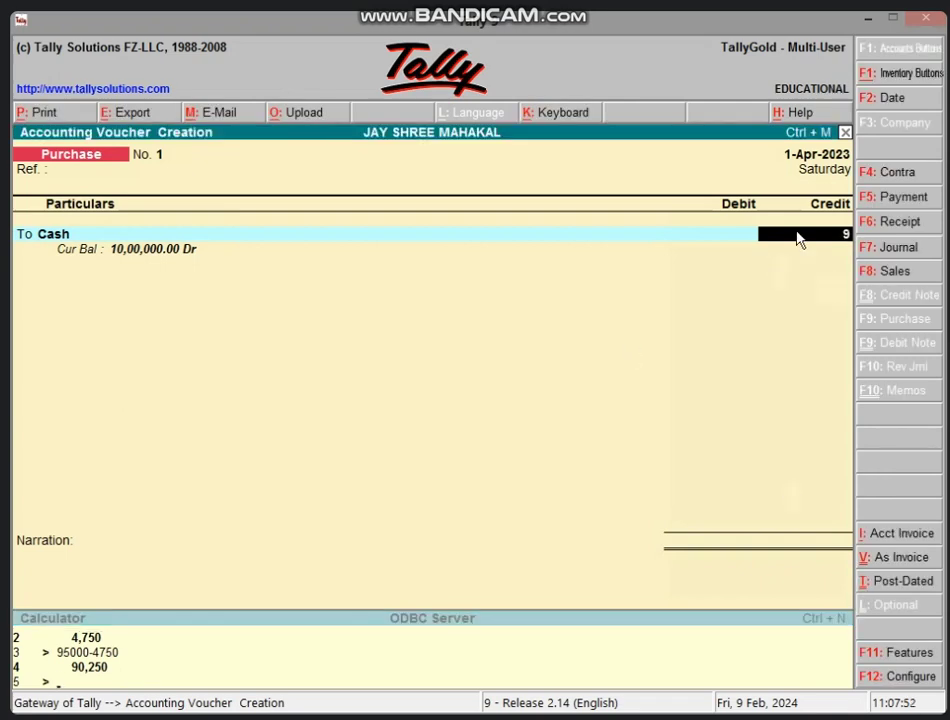
{"action": "type", "text": "0250"}
Step: Confirm Cash's 90,250 credit, create PURCHASE A/C under Purchase Accounts, and debit it 95,000
{"action": "key", "text": "Return"}
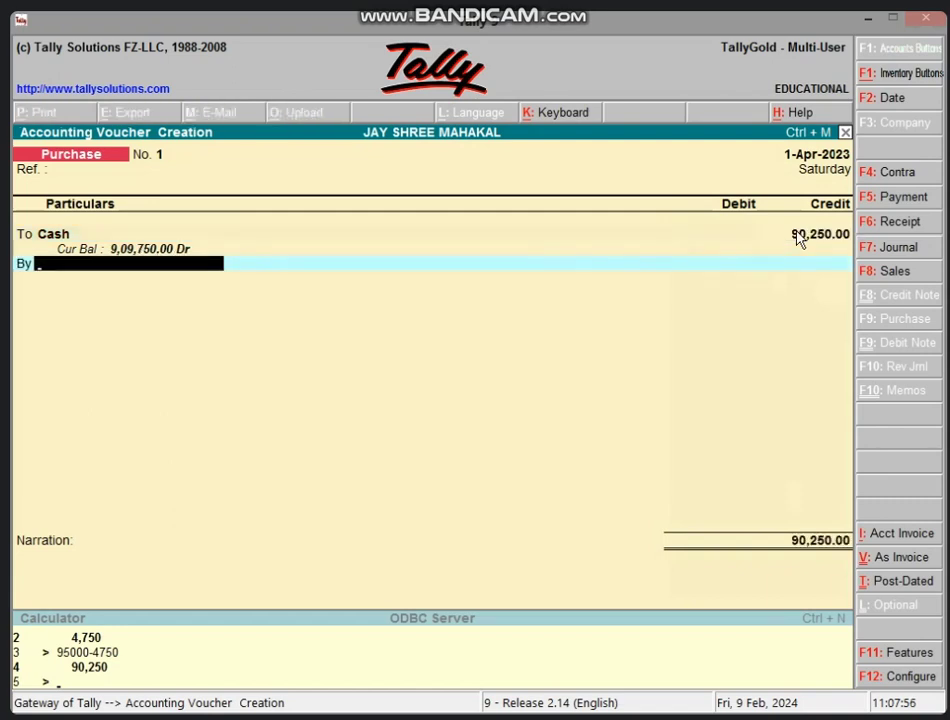
{"action": "key", "text": "alt+c"}
{"action": "type", "text": "PU"}
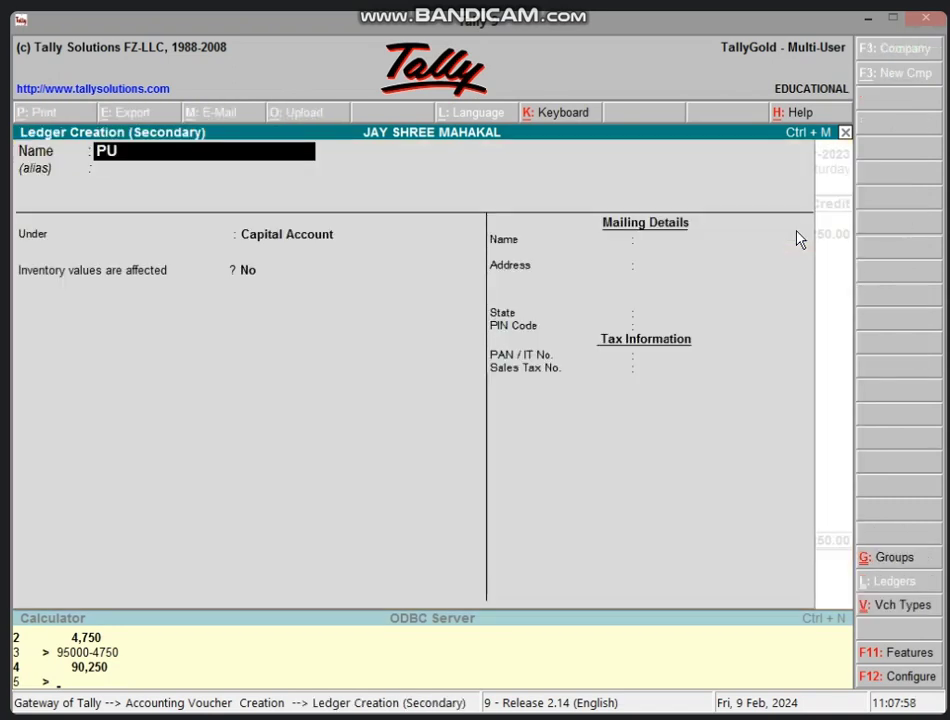
{"action": "type", "text": "RCHASE"}
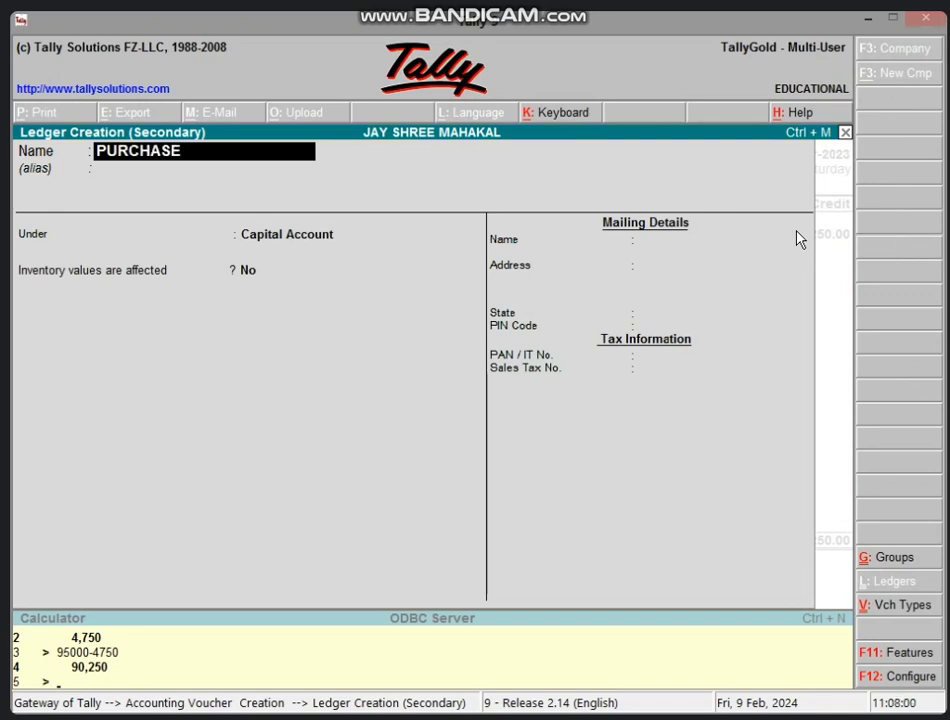
{"action": "type", "text": " A/C"}
{"action": "key", "text": "Return"}
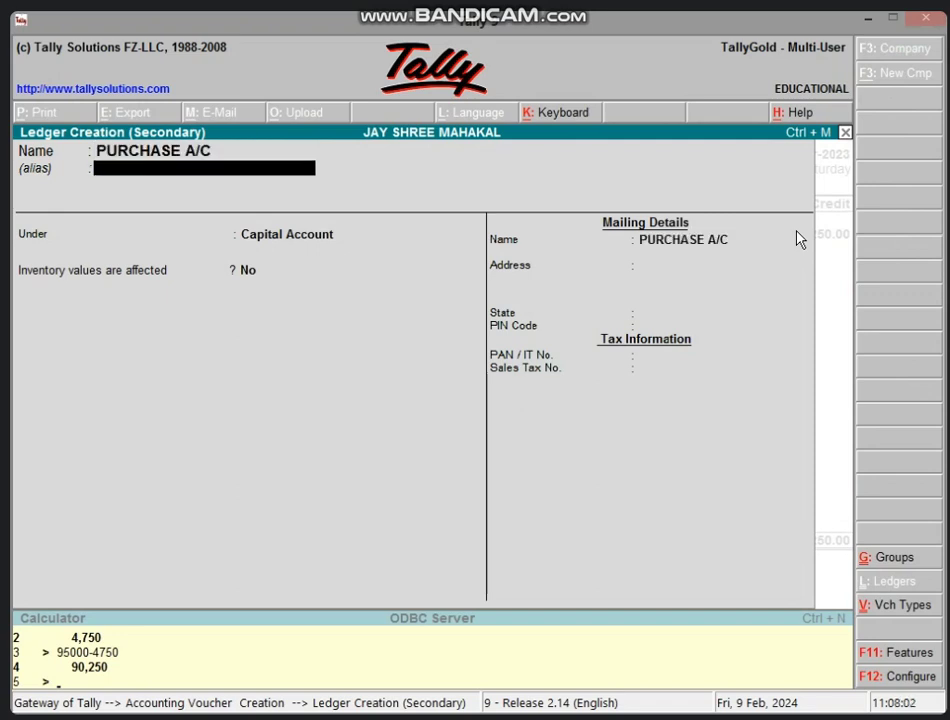
{"action": "key", "text": "Return"}
{"action": "type", "text": "PUR"}
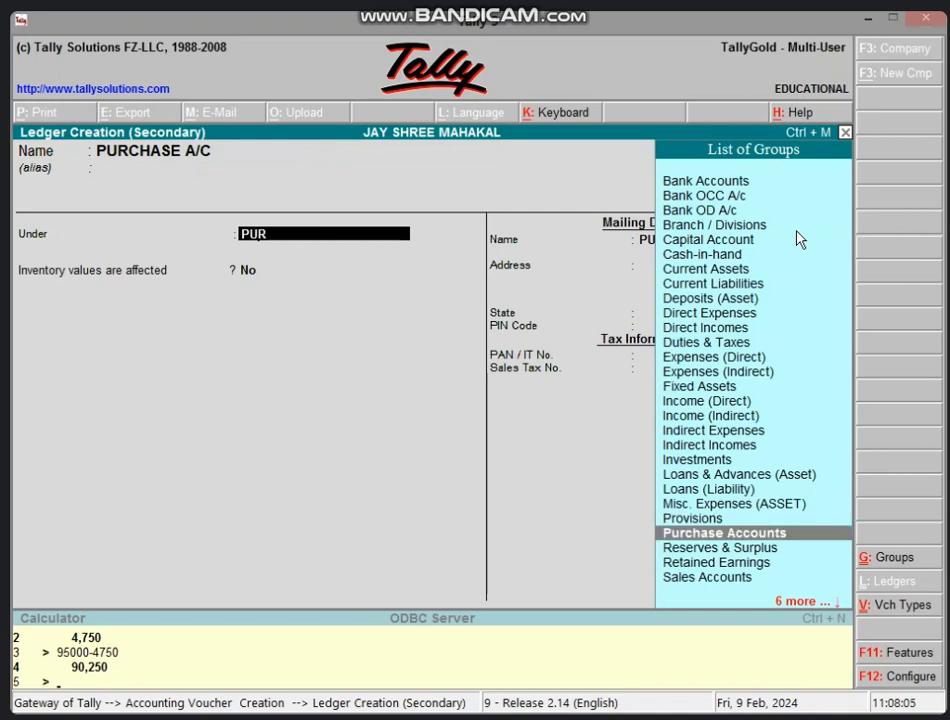
{"action": "key", "text": "Return"}
{"action": "key", "text": "Return"}
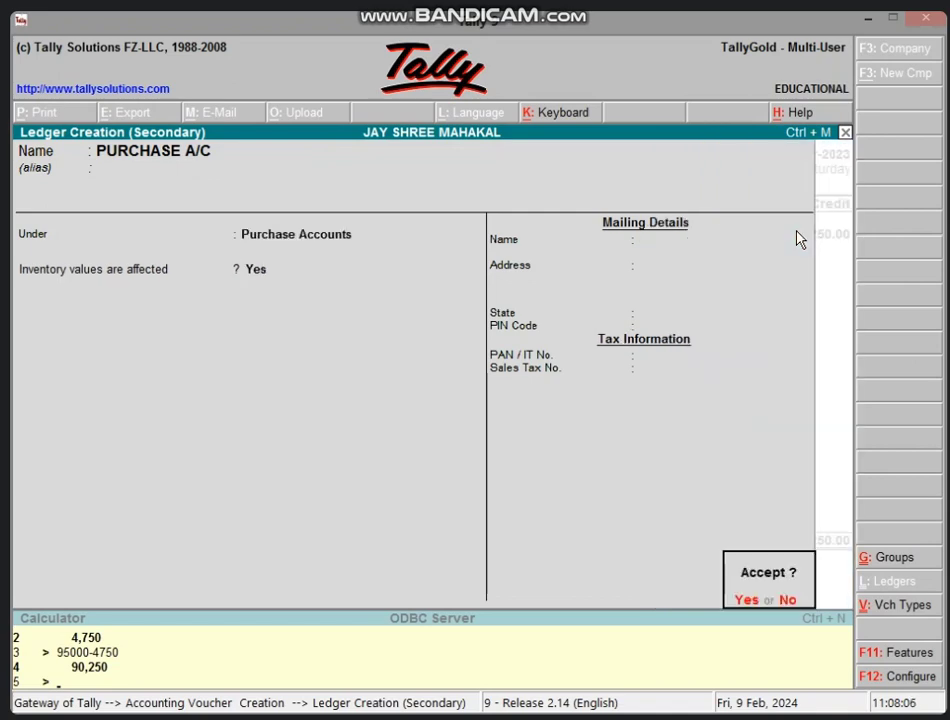
{"action": "key", "text": "Return"}
{"action": "key", "text": "Escape"}
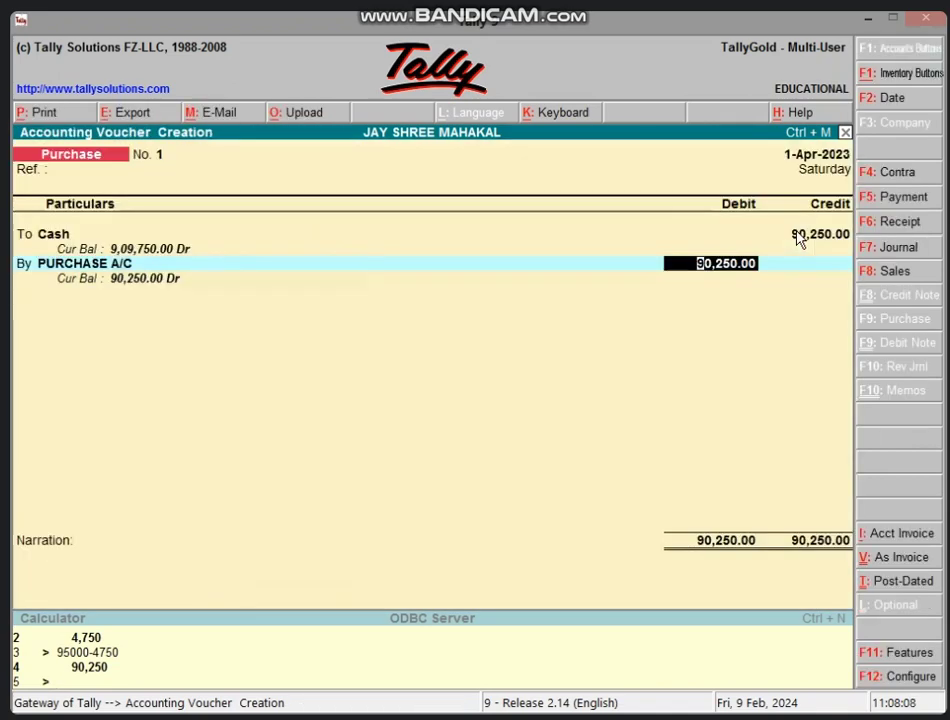
{"action": "type", "text": "95,"}
{"action": "type", "text": "000"}
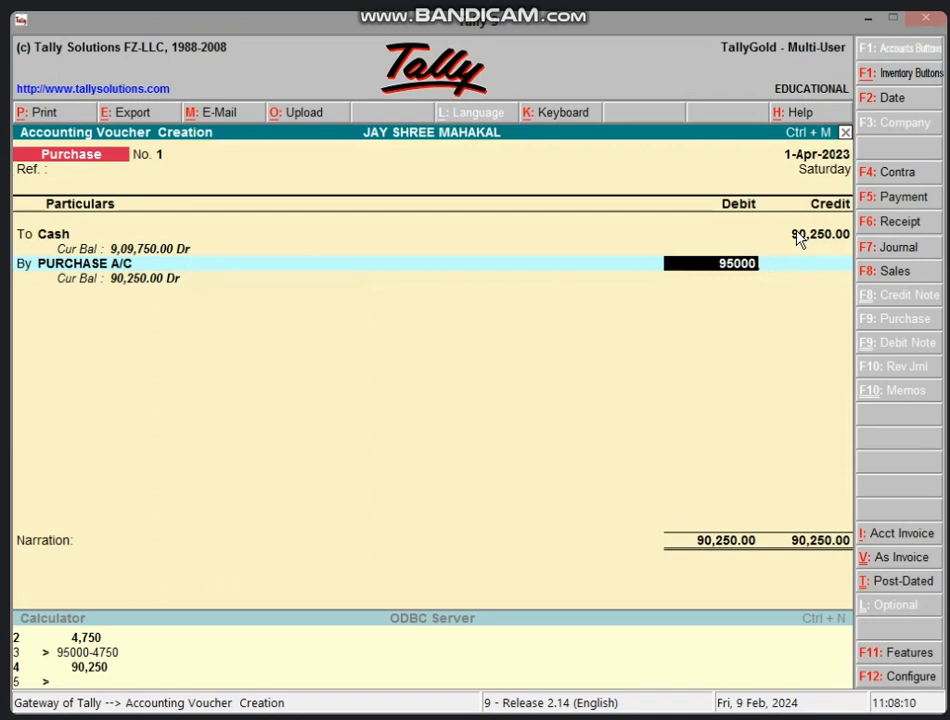
{"action": "key", "text": "Return"}
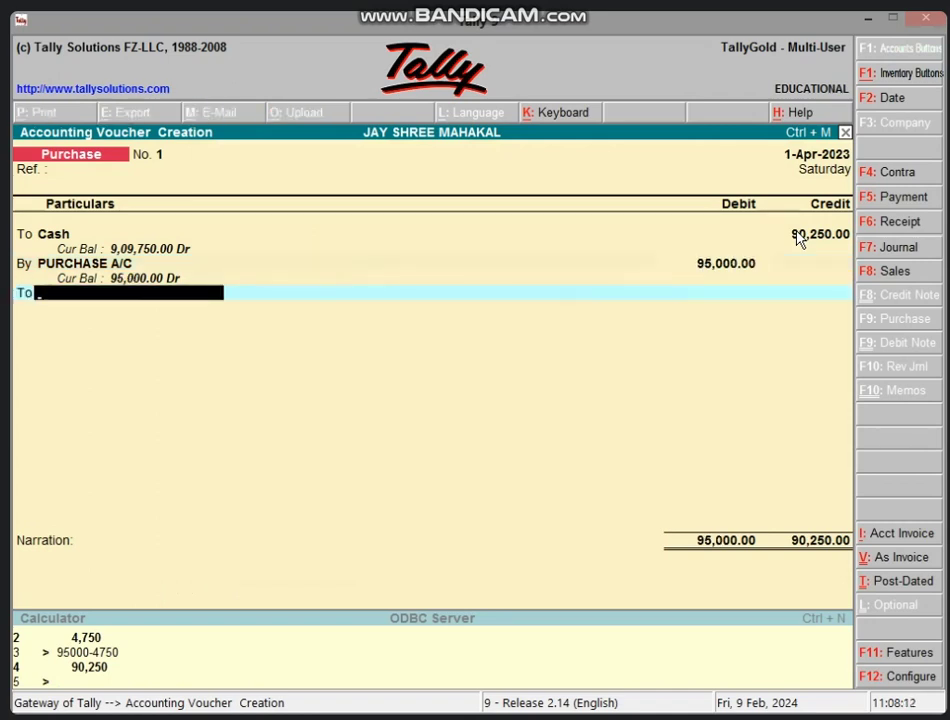
Step: Create the DISCOUNT A/C P ledger under Indirect Incomes on the credit line
{"action": "key", "text": "alt+c"}
{"action": "type", "text": "D"}
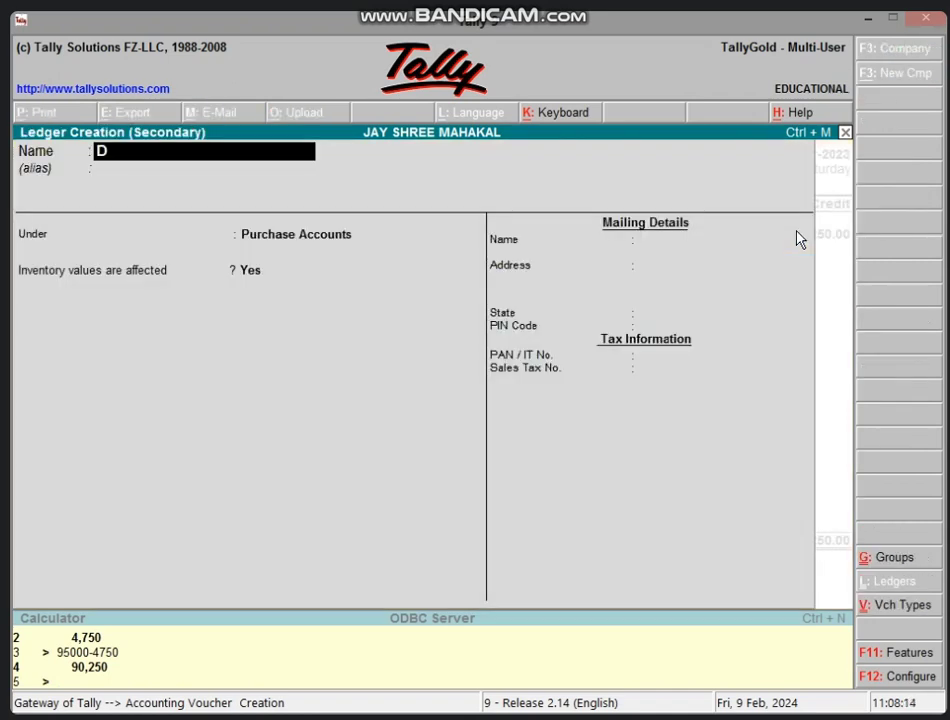
{"action": "type", "text": "ISCOUNT"}
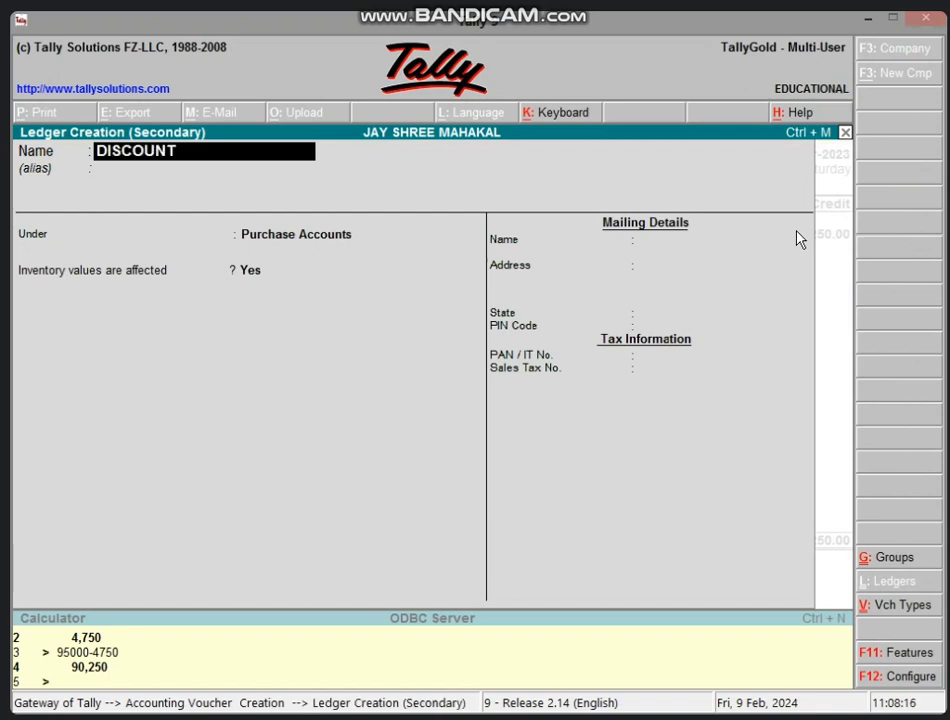
{"action": "type", "text": " A/C P"}
{"action": "key", "text": "Return"}
{"action": "type", "text": "IND"}
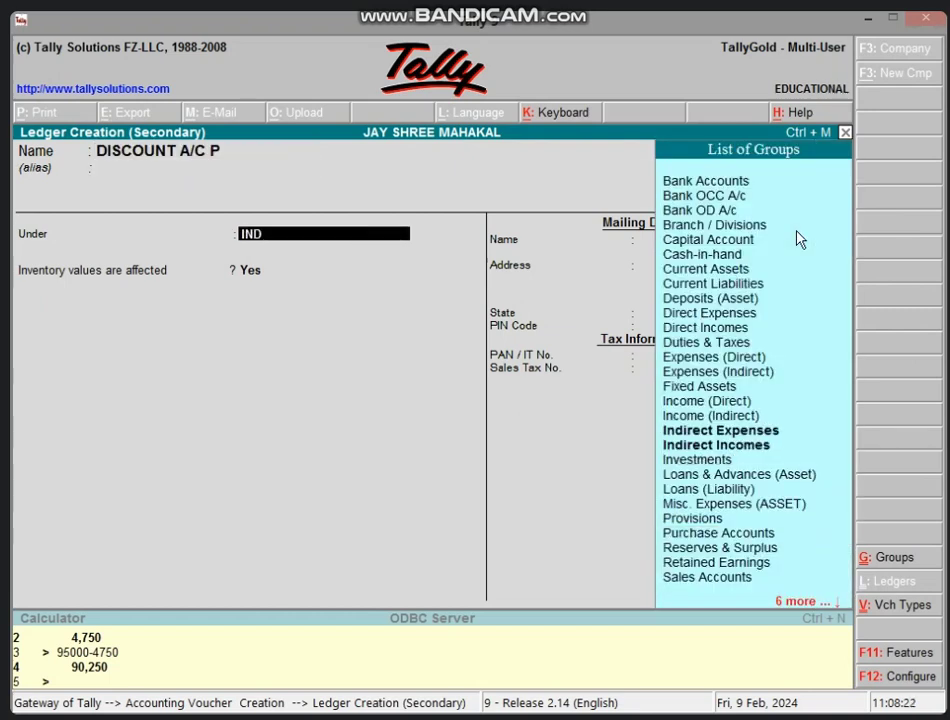
{"action": "key", "text": "Down"}
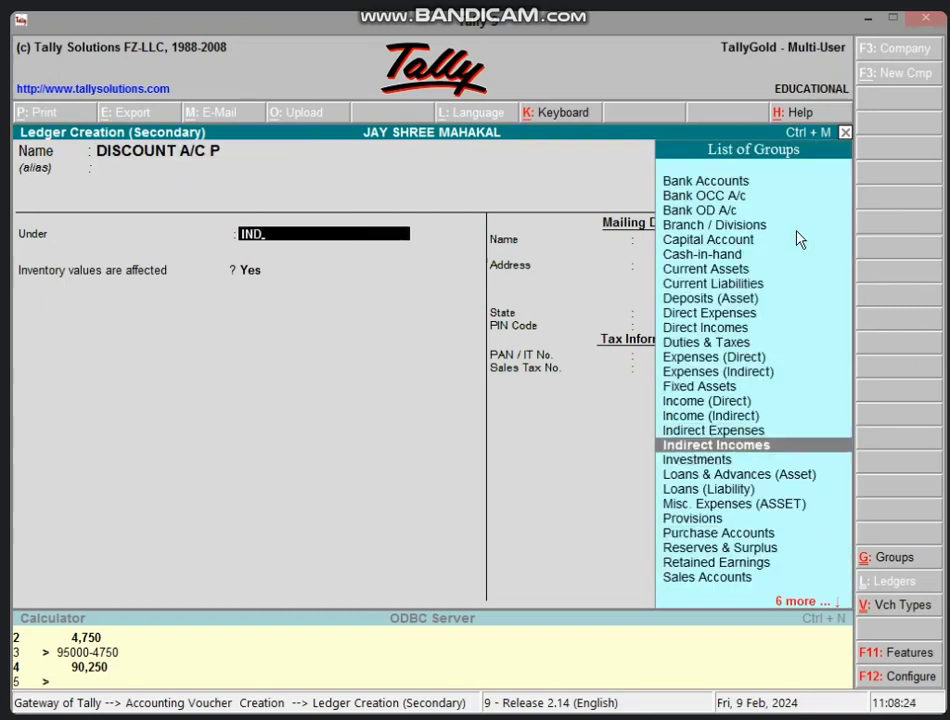
{"action": "key", "text": "Return"}
{"action": "key", "text": "Return"}
{"action": "key", "text": "Return"}
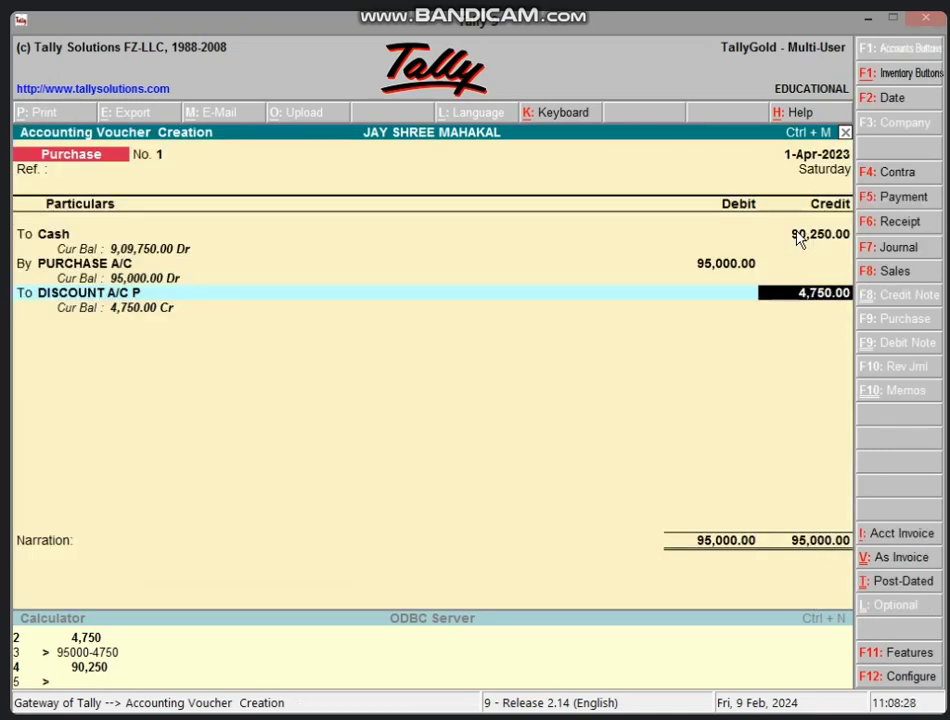
Step: Save Purchase voucher No. 1 and move to the first entry line of voucher No. 2
{"action": "key", "text": "Return"}
{"action": "key", "text": "Return"}
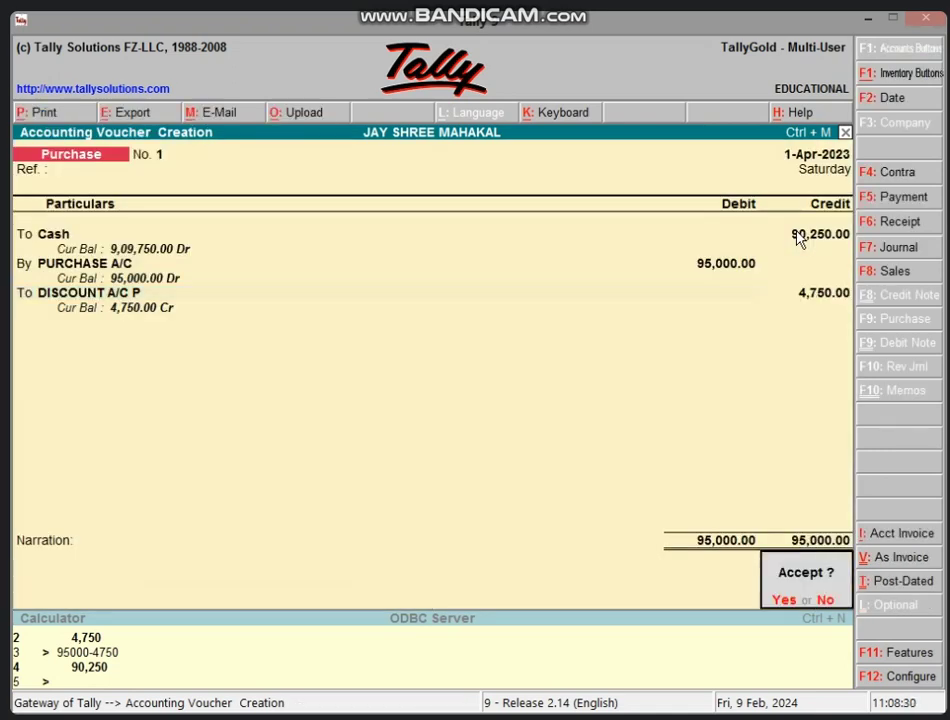
{"action": "key", "text": "Return"}
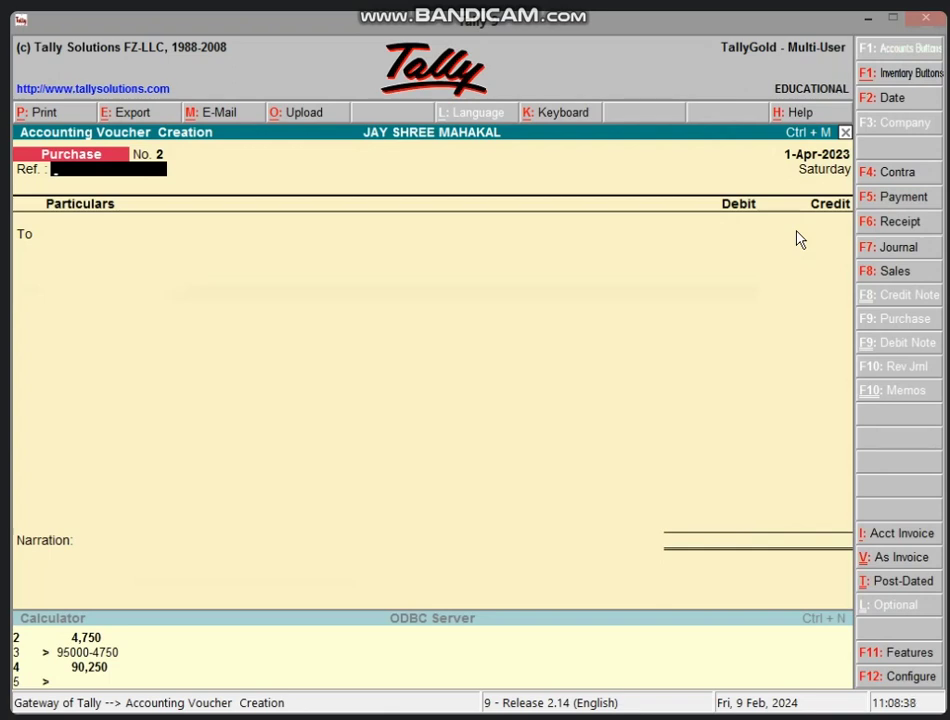
{"action": "key", "text": "Return"}
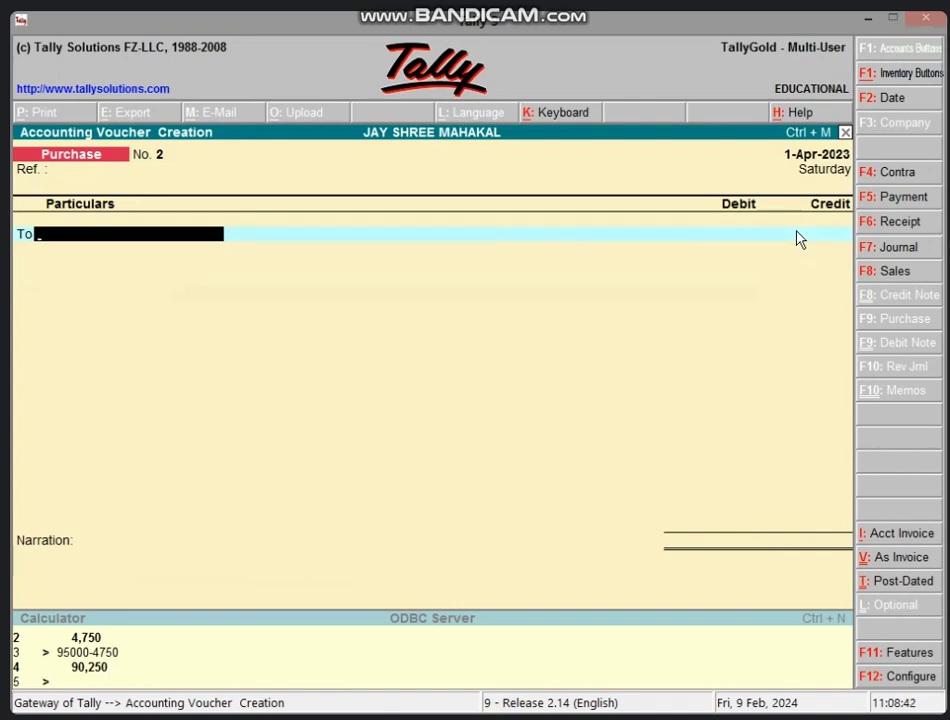
Step: Create a supplier ledger under Sundry Creditors with bill-by-bill balances on
{"action": "key", "text": "alt+c"}
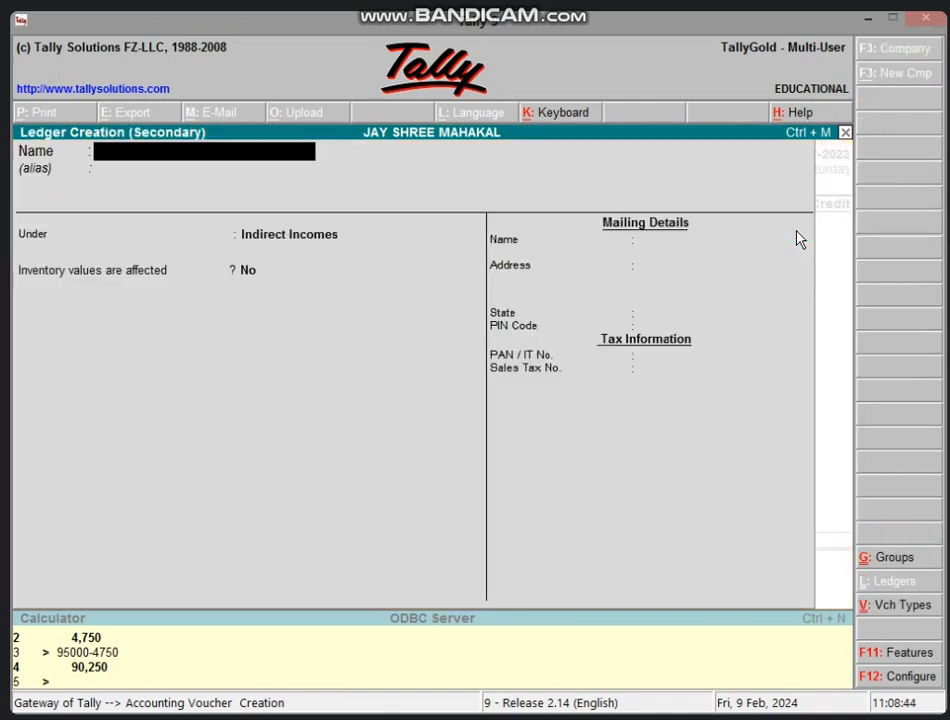
{"action": "type", "text": "MOHAN'S"}
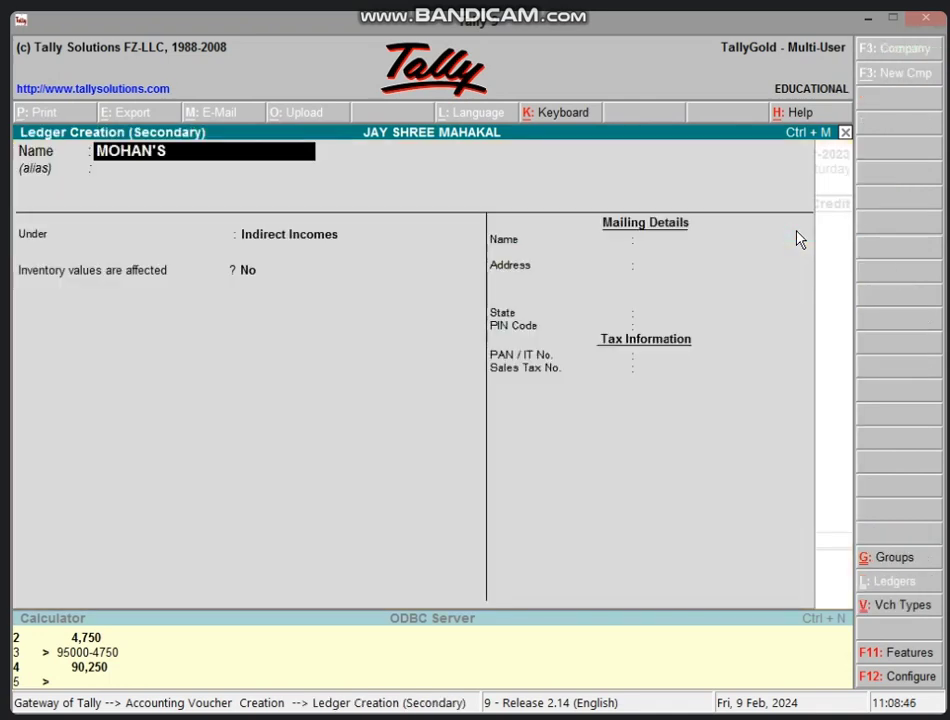
{"action": "type", "text": " A/C"}
{"action": "key", "text": "Return"}
{"action": "type", "text": "SUND"}
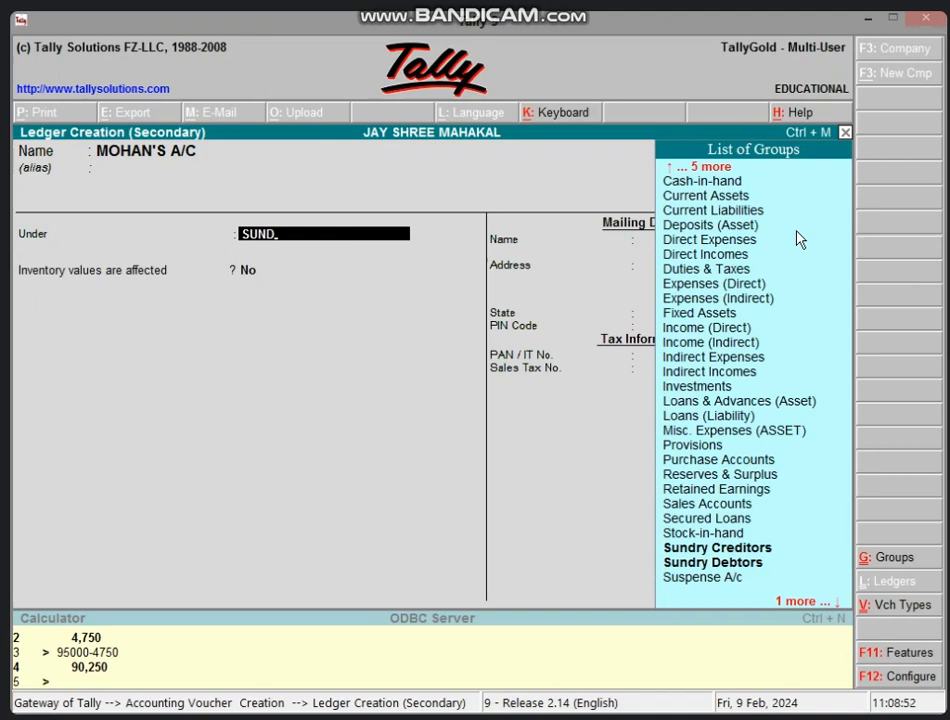
{"action": "key", "text": "Down"}
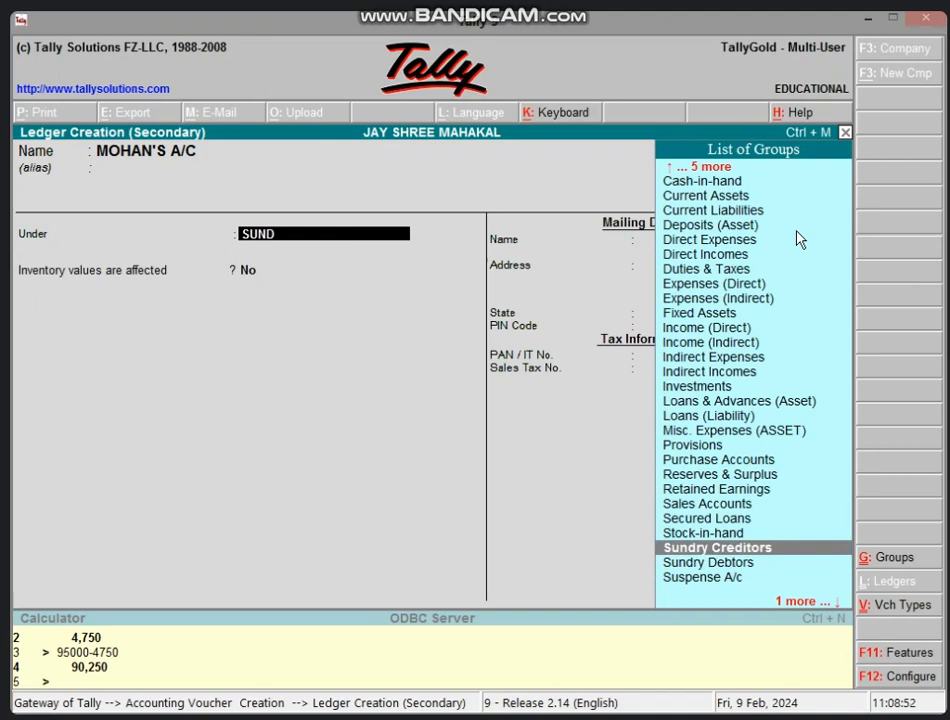
{"action": "key", "text": "Return"}
{"action": "key", "text": "Return"}
{"action": "key", "text": "Return"}
{"action": "key", "text": "Return"}
{"action": "key", "text": "Return"}
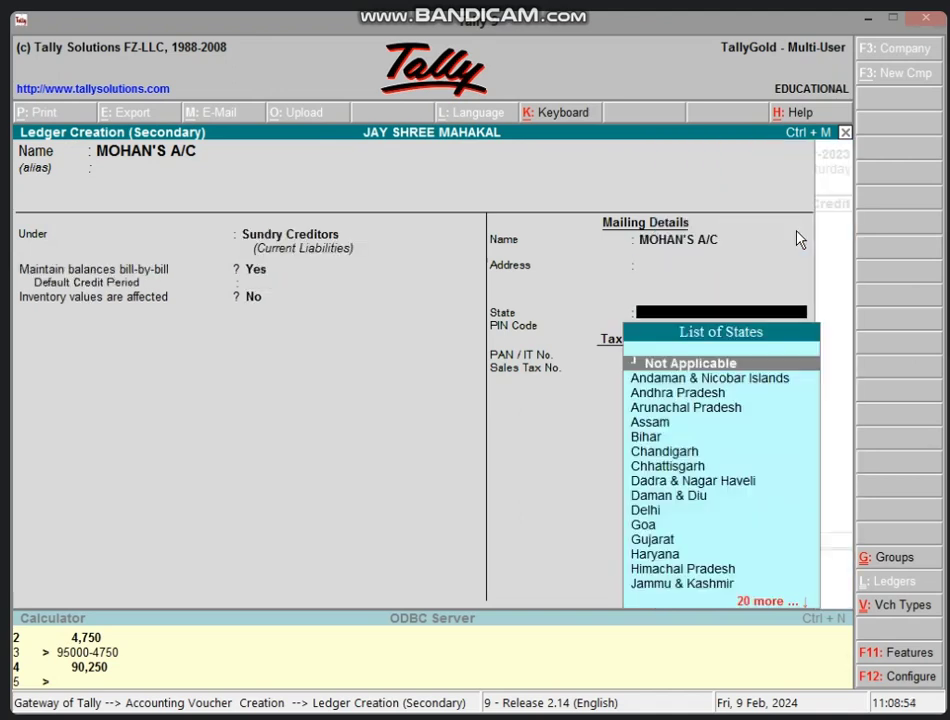
{"action": "key", "text": "Return"}
{"action": "key", "text": "Return"}
{"action": "key", "text": "Return"}
{"action": "key", "text": "Return"}
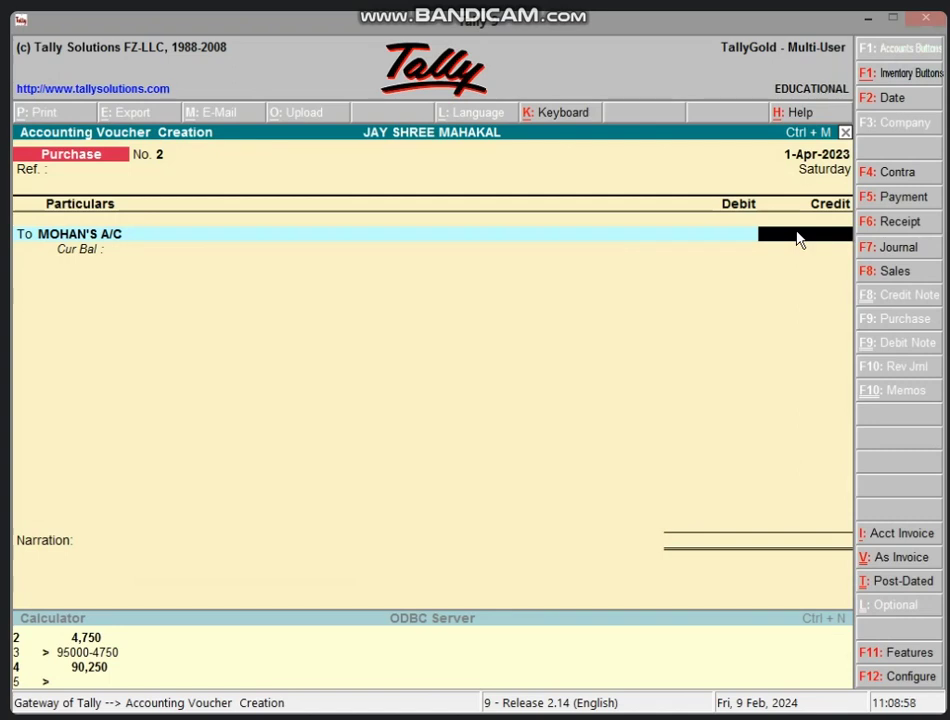
Step: Credit the supplier 50,000 with new bill reference 2, debit PURCHASE A/C, and save
{"action": "type", "text": "50000"}
{"action": "key", "text": "Return"}
{"action": "key", "text": "Return"}
{"action": "key", "text": "Return"}
{"action": "key", "text": "Return"}
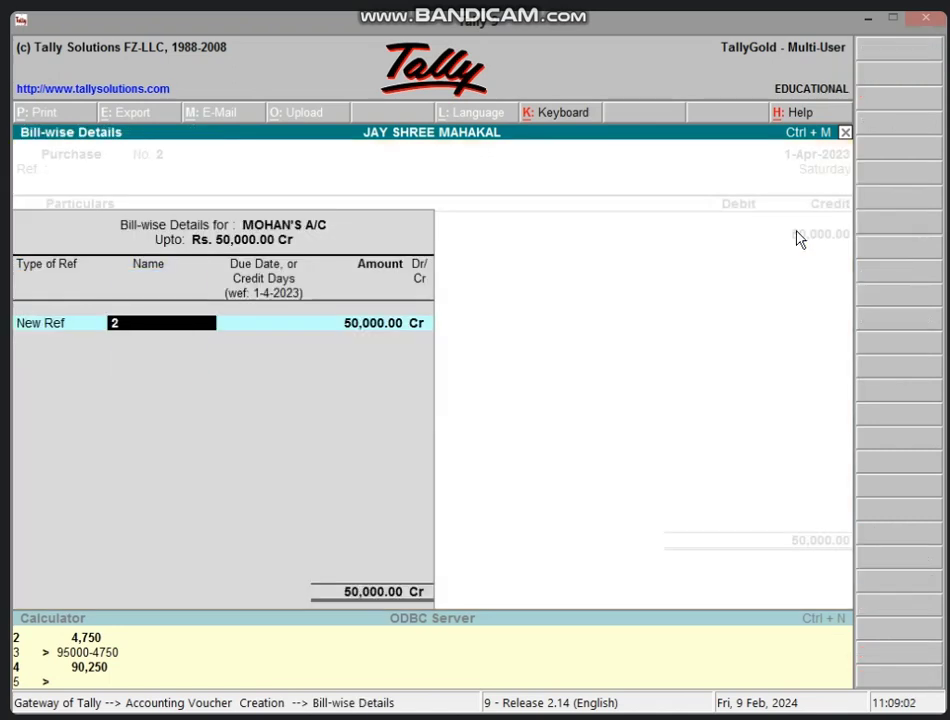
{"action": "key", "text": "Return"}
{"action": "key", "text": "Return"}
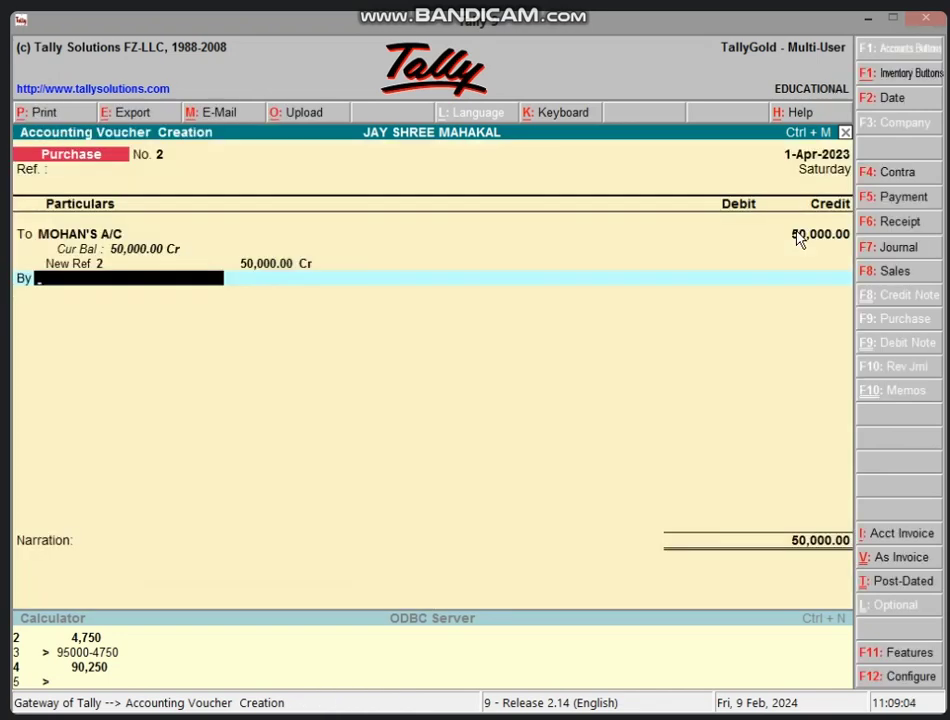
{"action": "type", "text": "PU"}
{"action": "key", "text": "Return"}
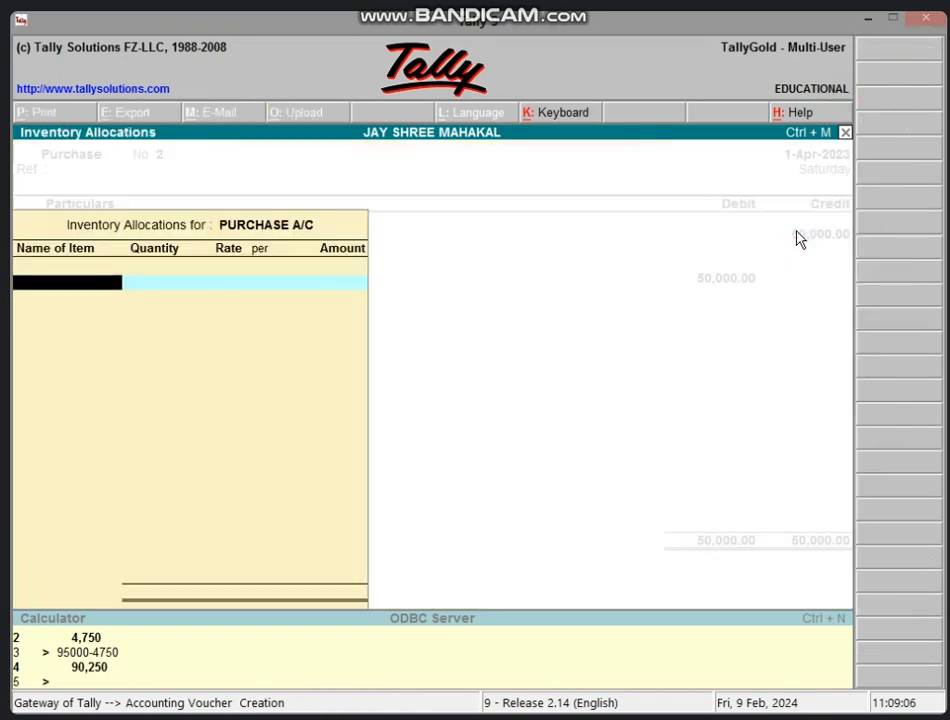
{"action": "key", "text": "Return"}
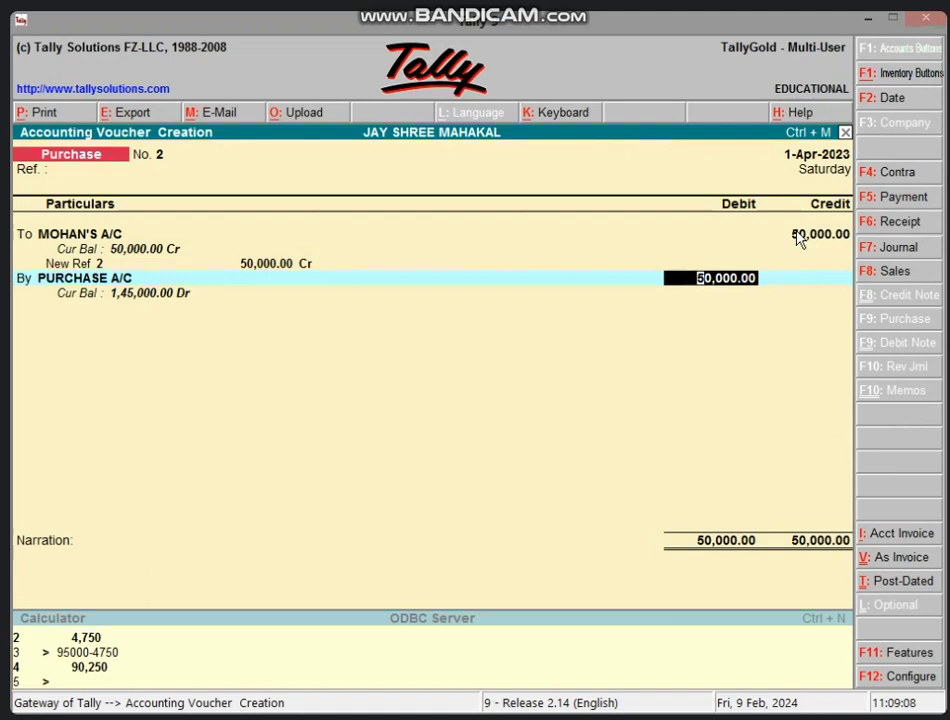
{"action": "key", "text": "Return"}
{"action": "key", "text": "Return"}
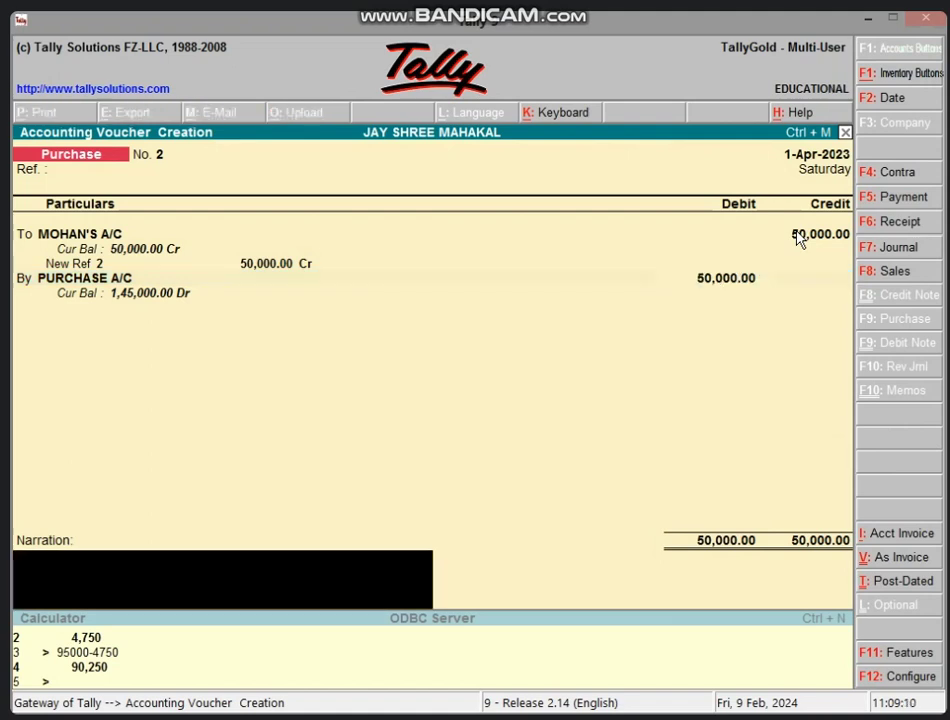
{"action": "key", "text": "Return"}
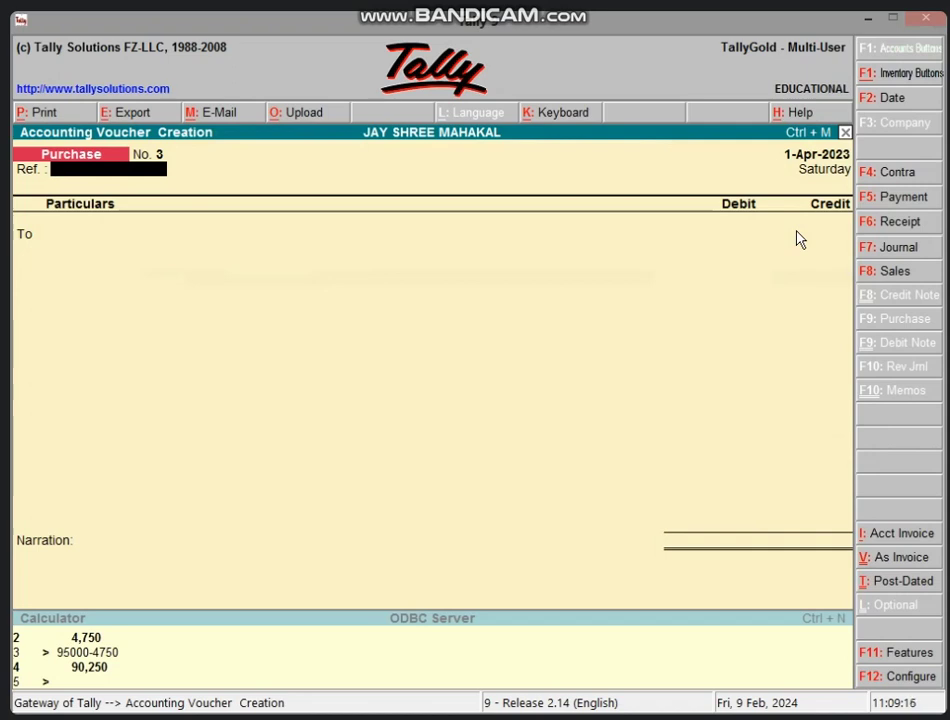
Step: Open a Sales voucher in accounting voucher layout with Cash as the first ledger
{"action": "key", "text": "F8"}
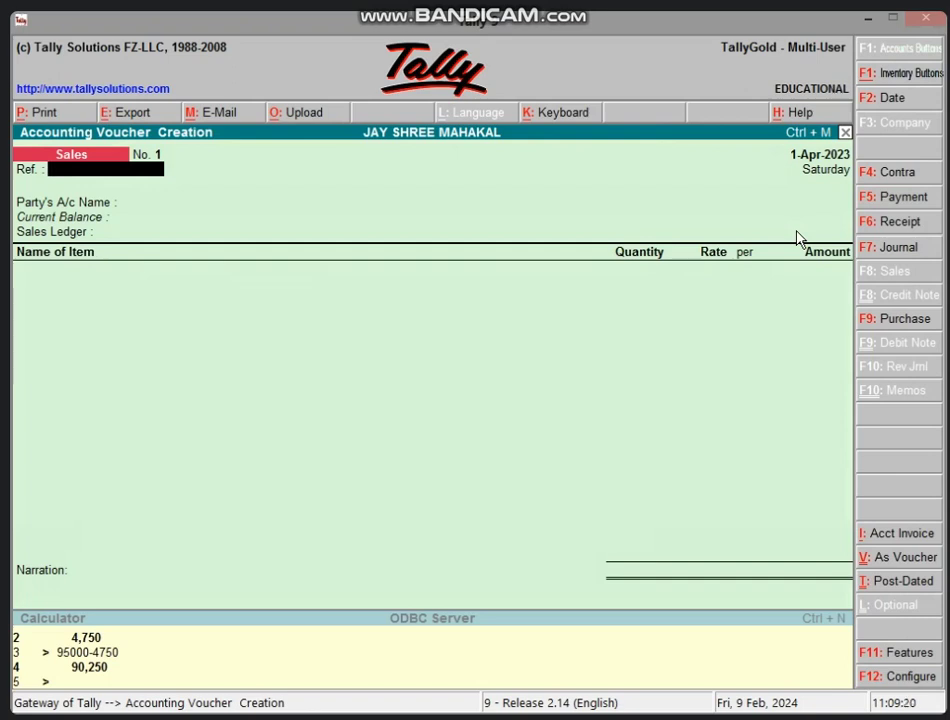
{"action": "key", "text": "ctrl+v"}
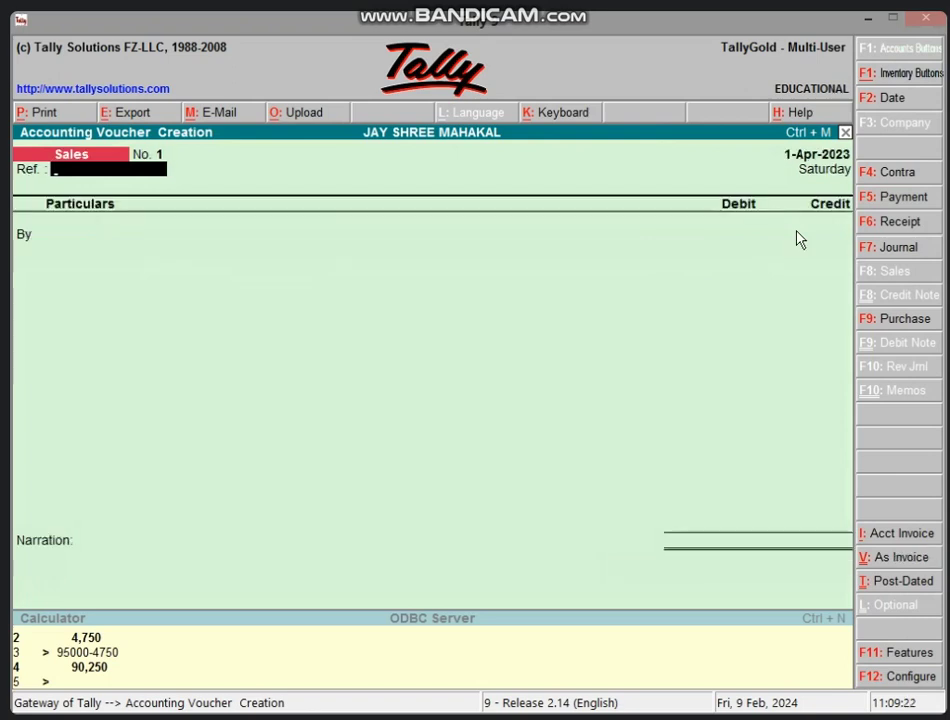
{"action": "key", "text": "Return"}
{"action": "type", "text": "C"}
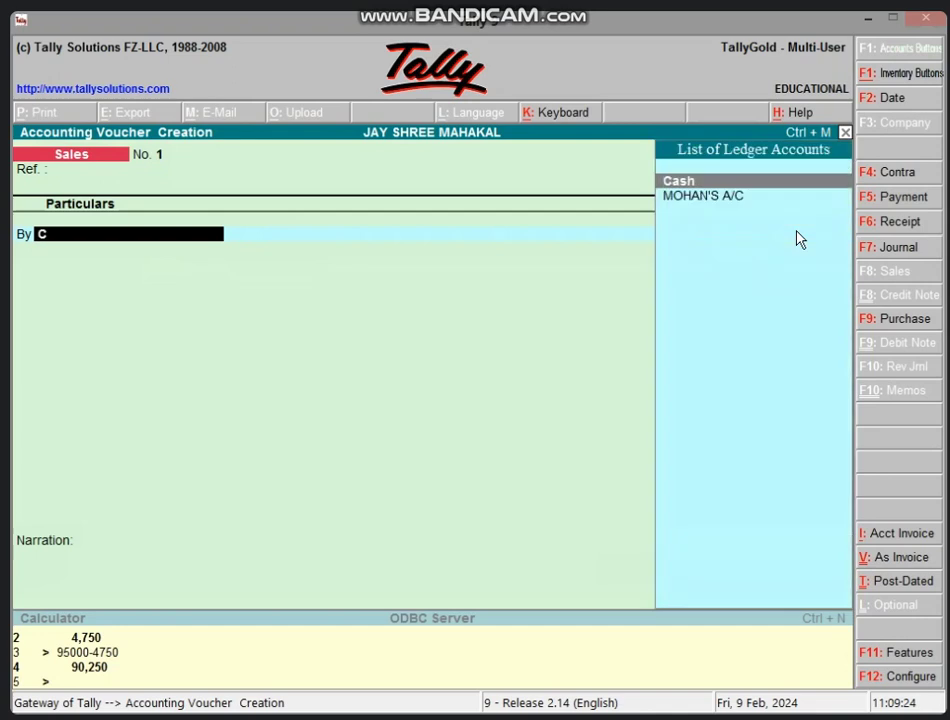
{"action": "type", "text": "AS"}
{"action": "key", "text": "Return"}
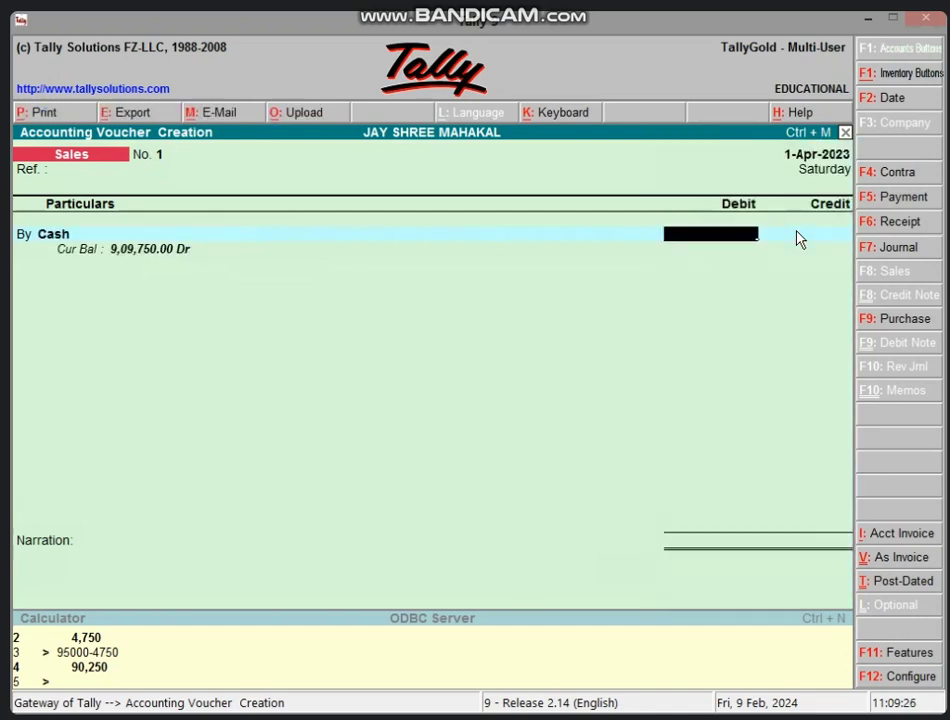
Step: Calculate the 2% discount on 85000 as 1,700, then debit Cash 83,300
{"action": "key", "text": "ctrl+n"}
{"action": "type", "text": "8"}
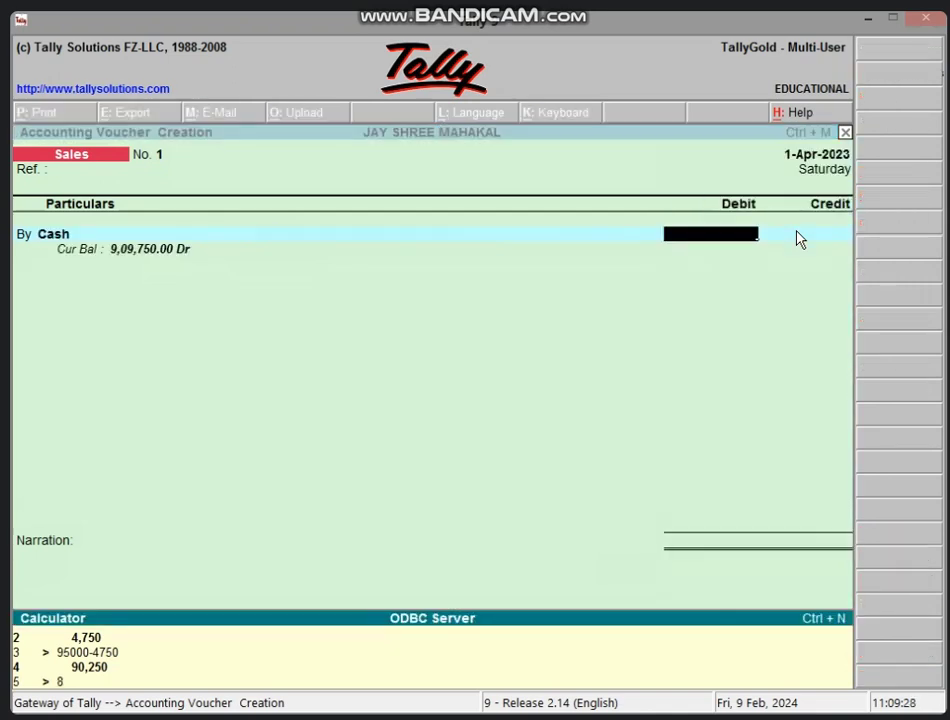
{"action": "type", "text": "5000*2/100"}
{"action": "key", "text": "Return"}
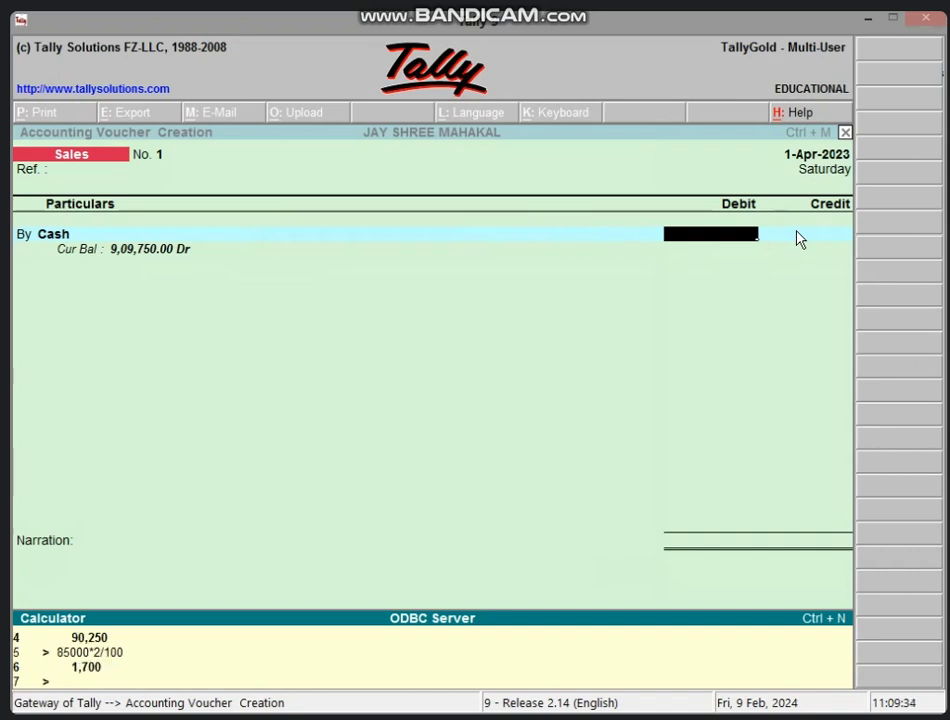
{"action": "type", "text": "85000-1700"}
{"action": "key", "text": "Return"}
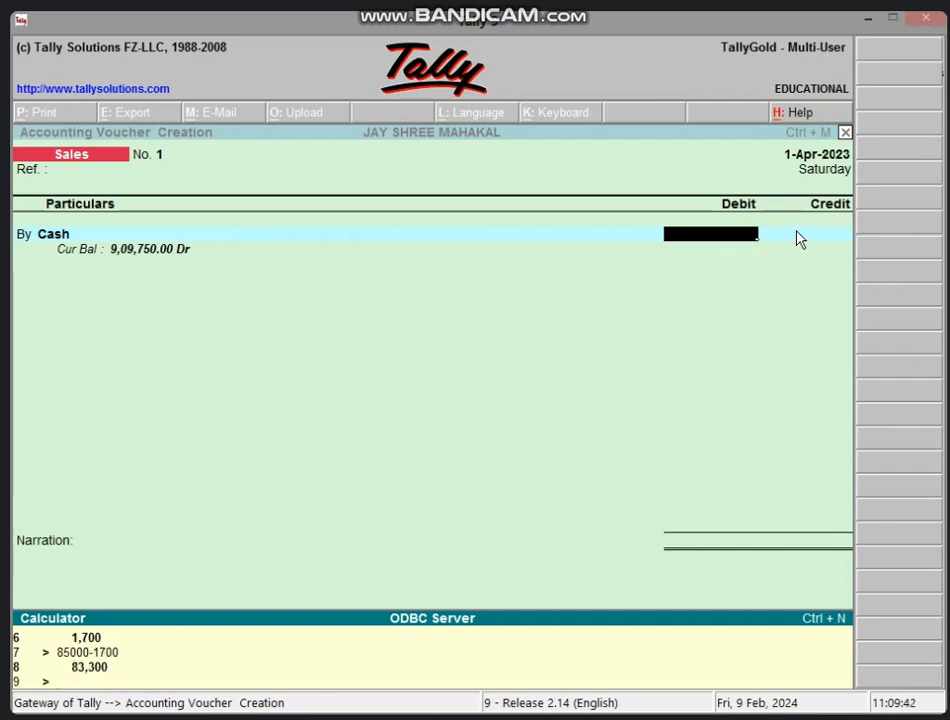
{"action": "left_click", "coordinate": [733, 238]}
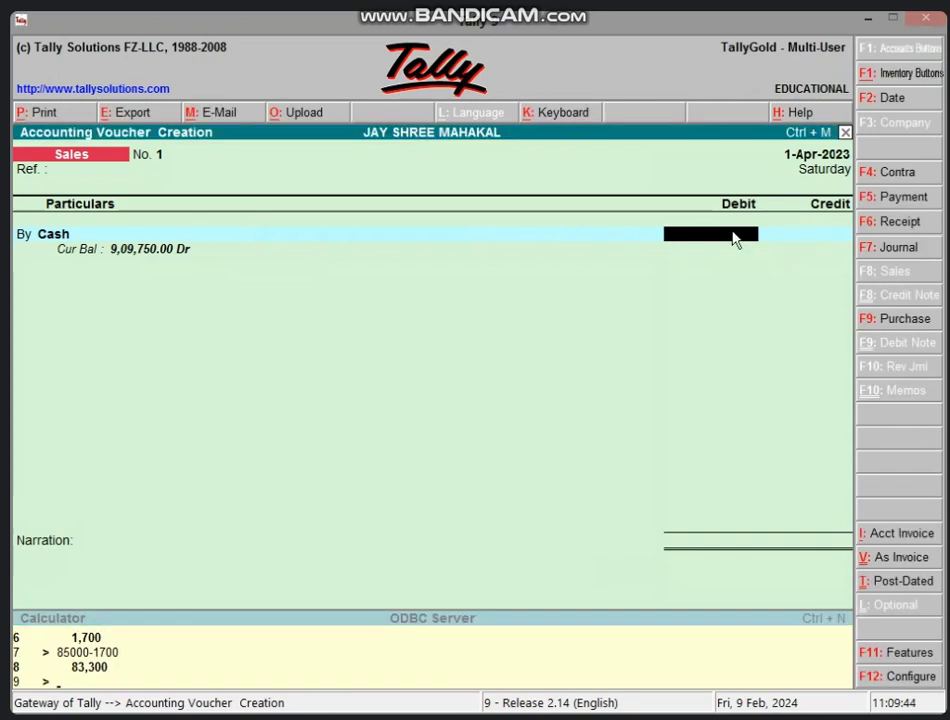
{"action": "type", "text": "83300"}
{"action": "key", "text": "Return"}
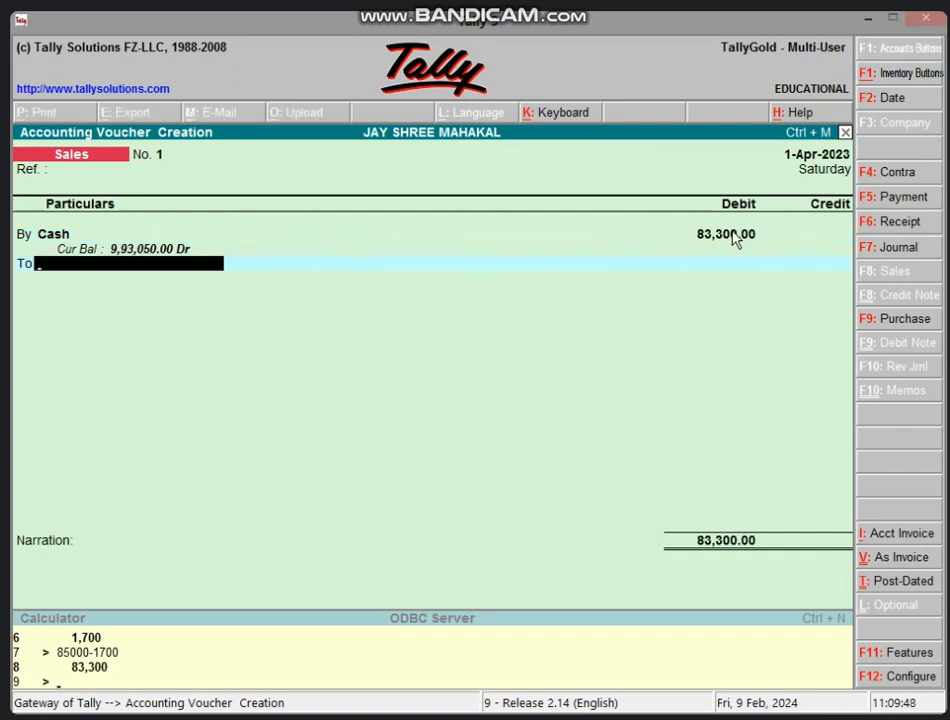
Step: Create a SALES A/C ledger under Sales Accounts, credit it 83,300, and save the sales voucher
{"action": "key", "text": "alt+c"}
{"action": "type", "text": "S"}
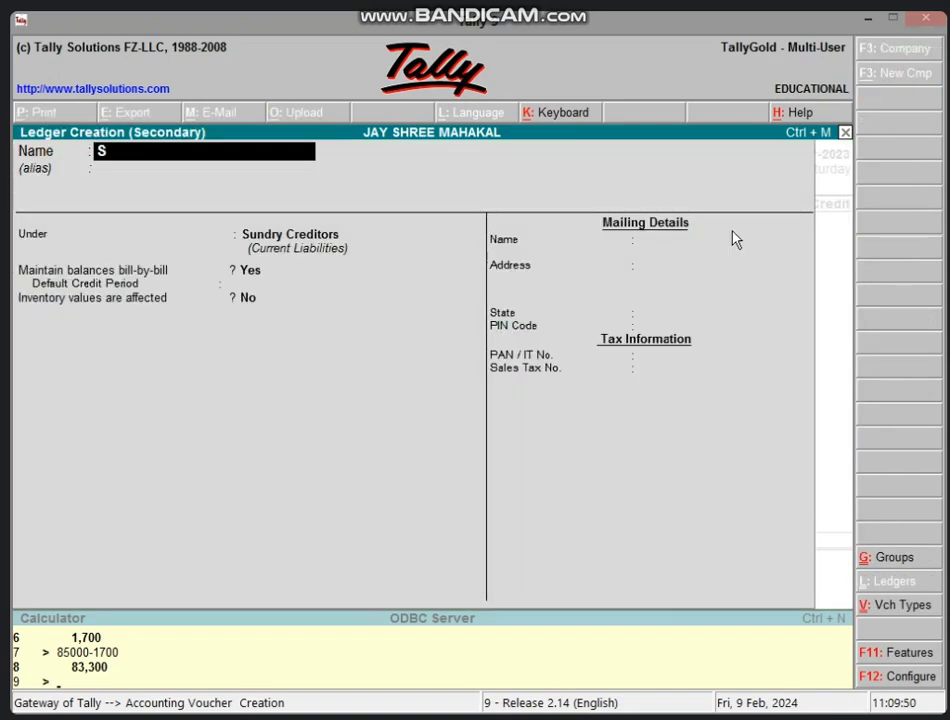
{"action": "type", "text": "ALES A"}
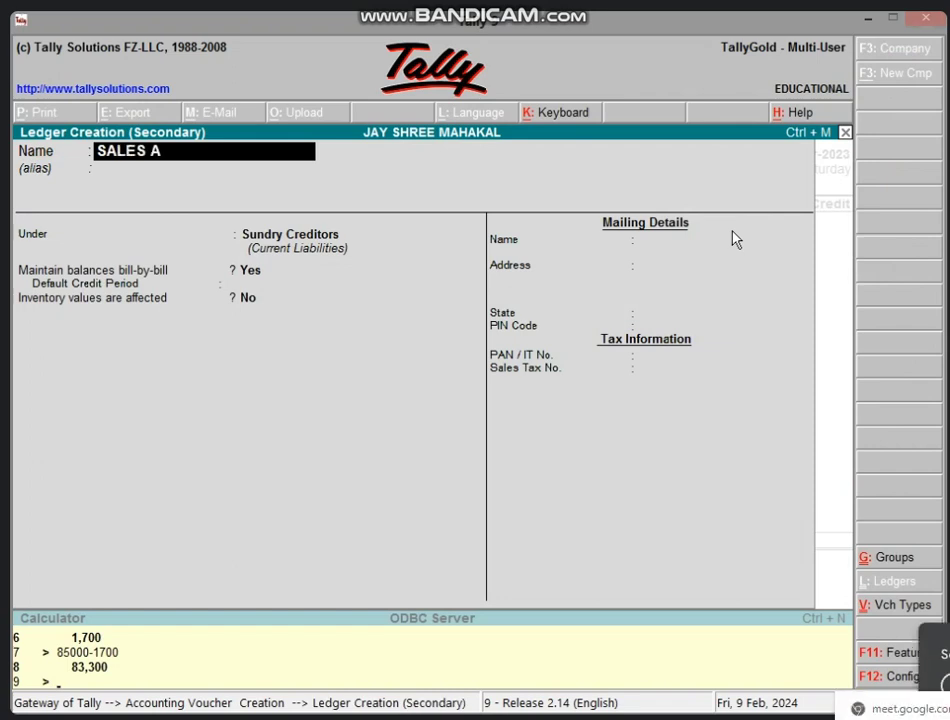
{"action": "type", "text": "/"}
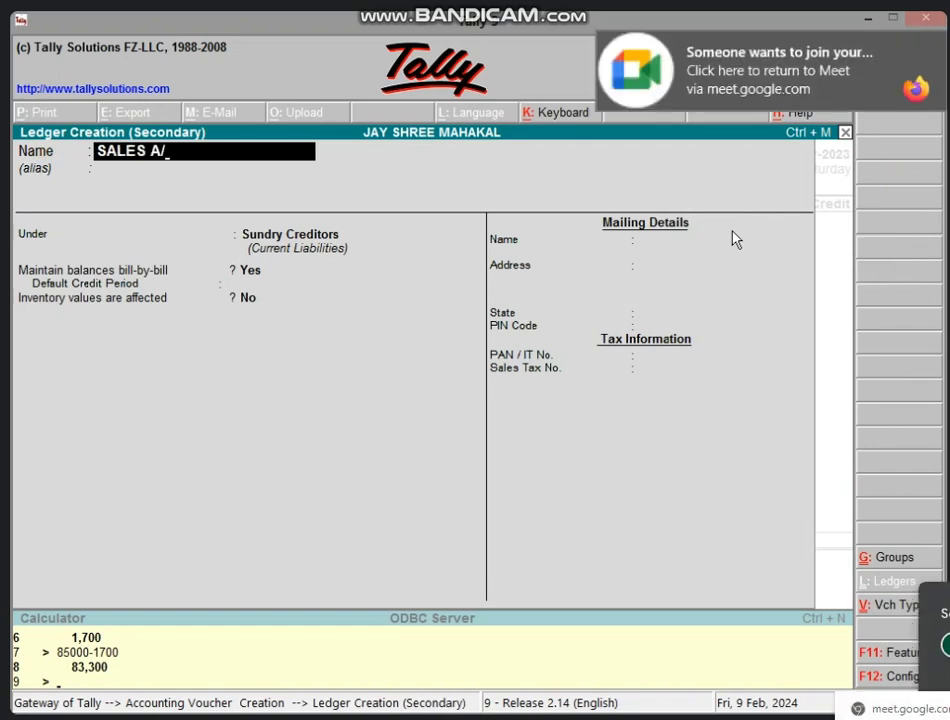
{"action": "type", "text": "C"}
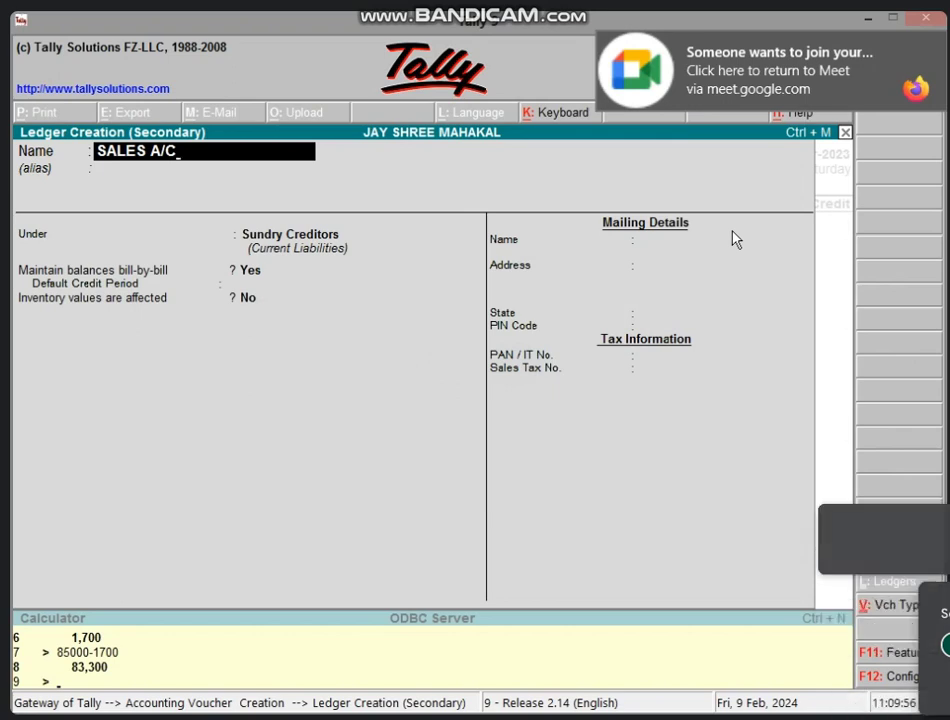
{"action": "key", "text": "Return"}
{"action": "key", "text": "Return"}
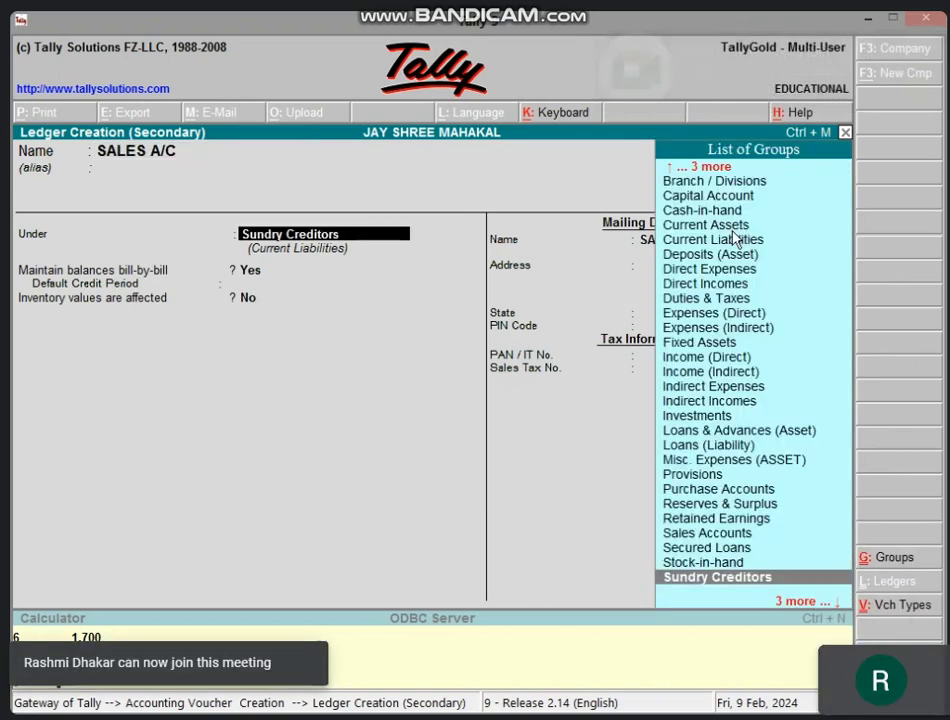
{"action": "type", "text": "SA"}
{"action": "key", "text": "Return"}
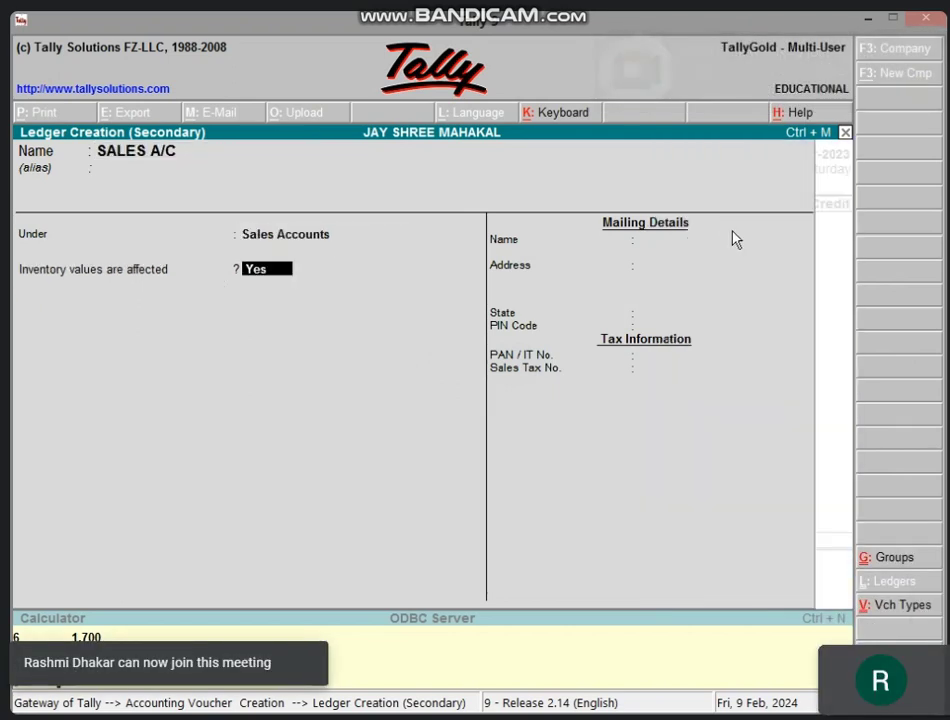
{"action": "key", "text": "Return"}
{"action": "key", "text": "Return"}
{"action": "key", "text": "Return"}
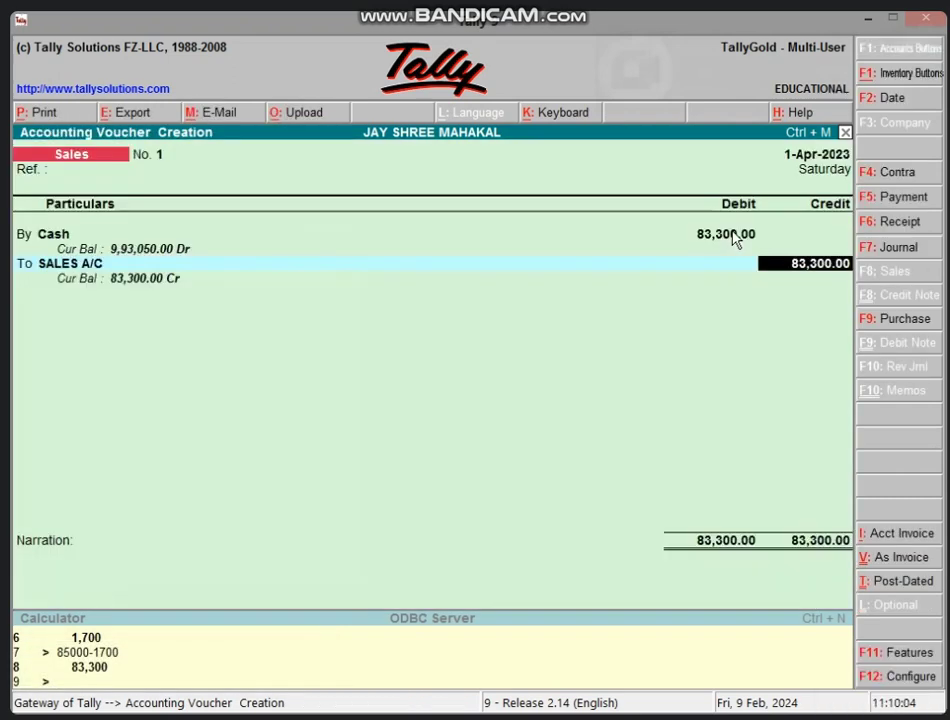
{"action": "key", "text": "Return"}
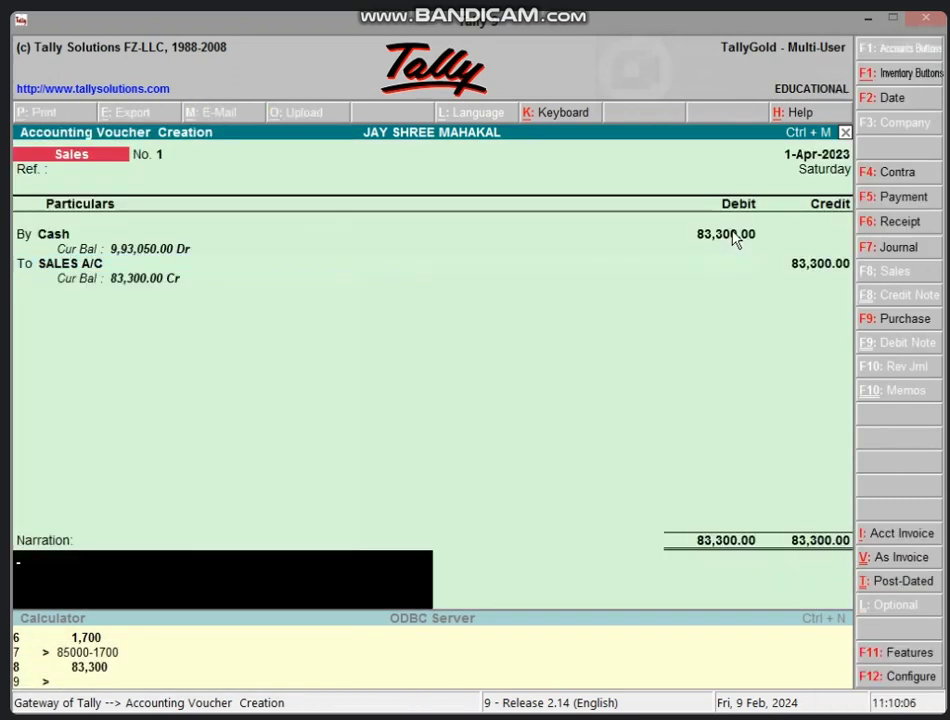
{"action": "key", "text": "Return"}
{"action": "key", "text": "Return"}
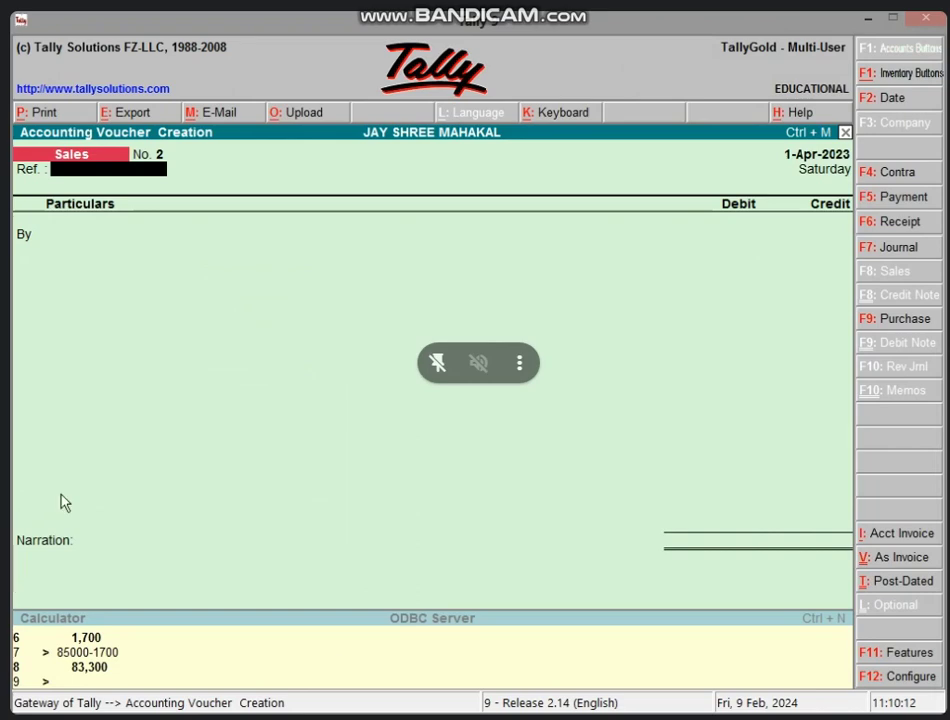
Step: Minimize Tally, launch Excel and open the BANK LOAN CALCULATION workbook
{"action": "left_click", "coordinate": [868, 18]}
{"action": "right_click", "coordinate": [626, 237]}
{"action": "left_click", "coordinate": [661, 285]}
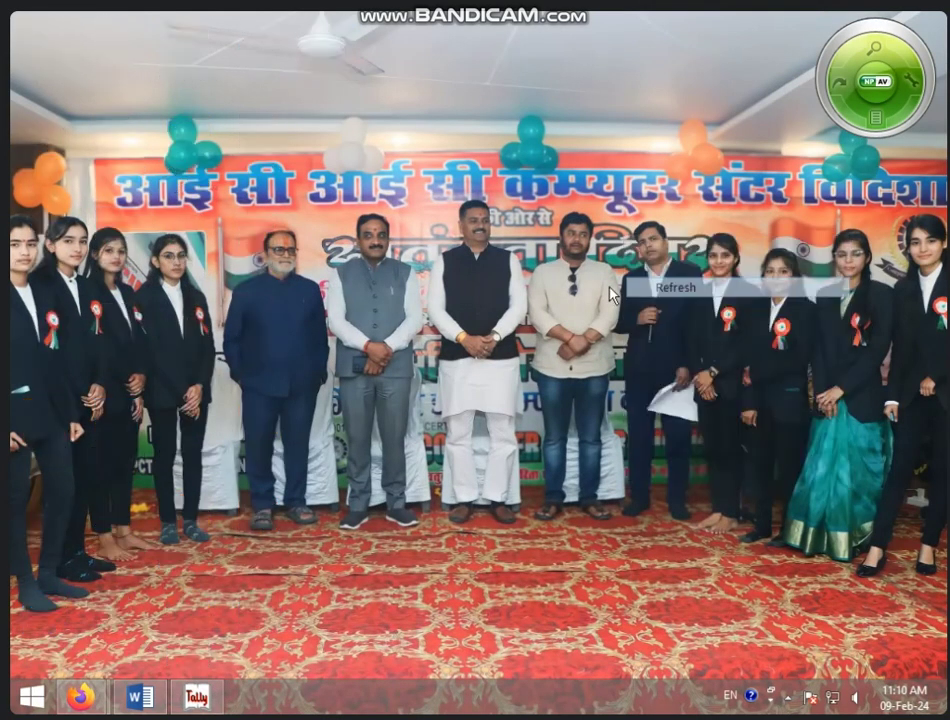
{"action": "right_click", "coordinate": [577, 273]}
{"action": "left_click", "coordinate": [611, 328]}
{"action": "double_click", "coordinate": [173, 437]}
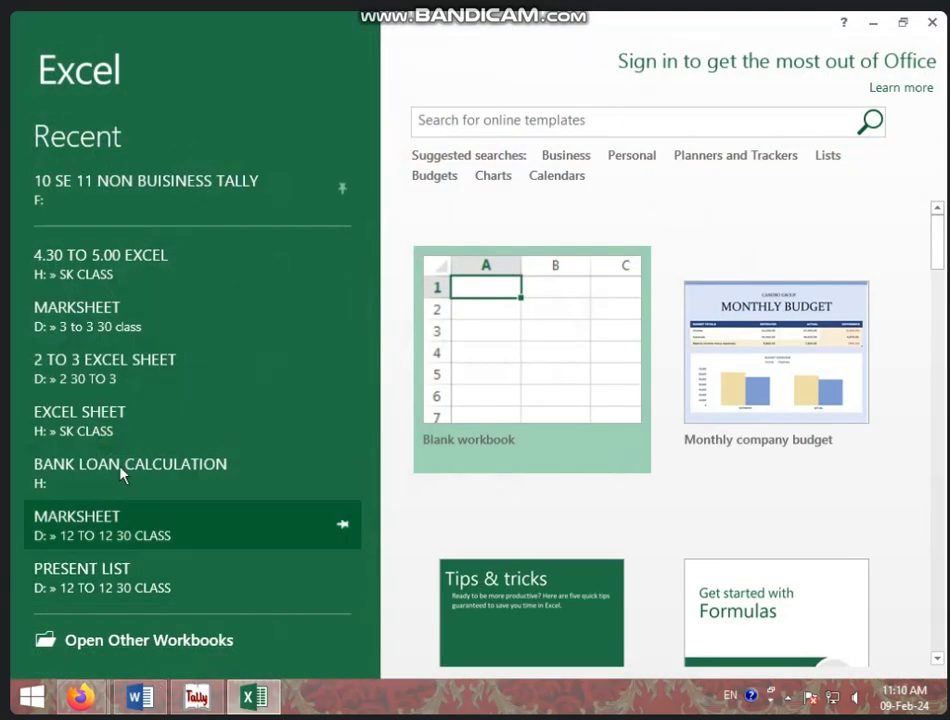
{"action": "left_click", "coordinate": [113, 470]}
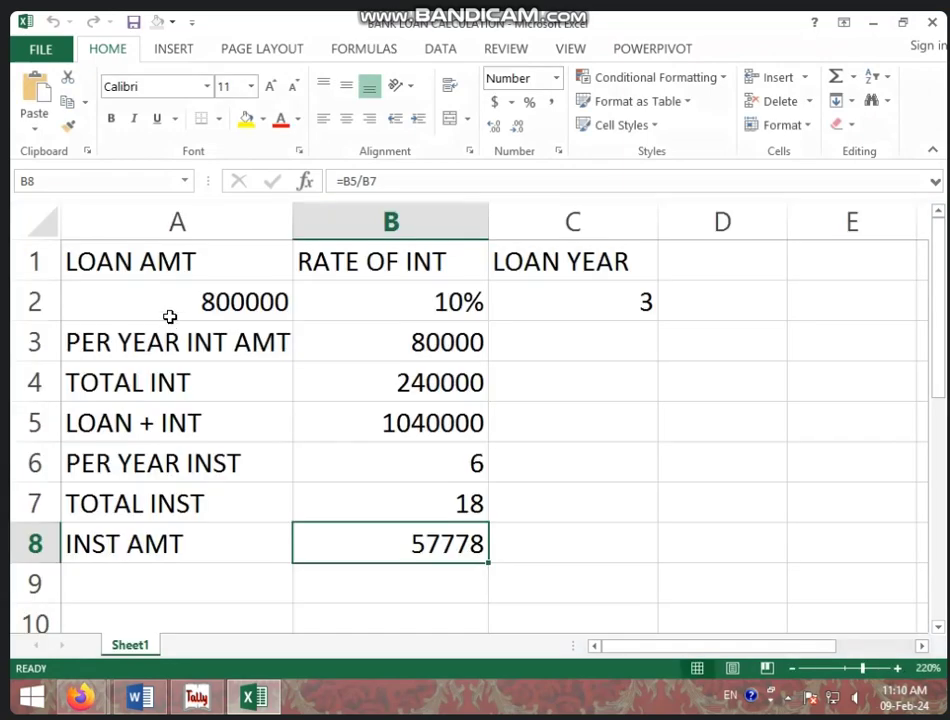
Step: Clear the old loan inputs in A2:C2 and the calculated results in B3:B9
{"action": "left_click_drag", "start_coordinate": [170, 314], "coordinate": [548, 310]}
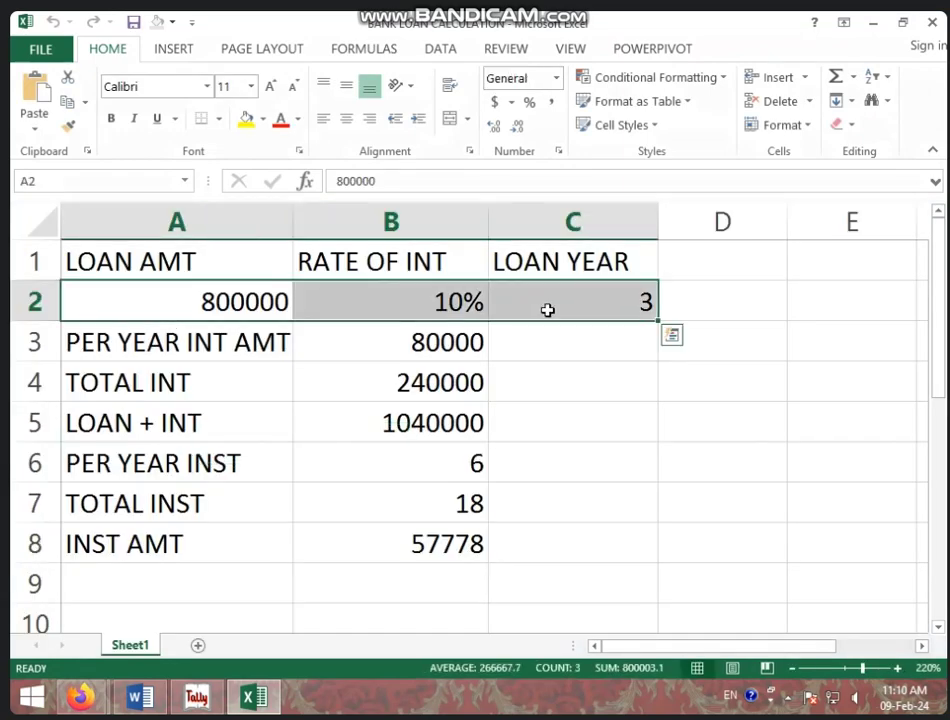
{"action": "key", "text": "Delete"}
{"action": "left_click", "coordinate": [496, 361]}
{"action": "left_click", "coordinate": [454, 346]}
{"action": "left_click_drag", "start_coordinate": [454, 346], "coordinate": [450, 589]}
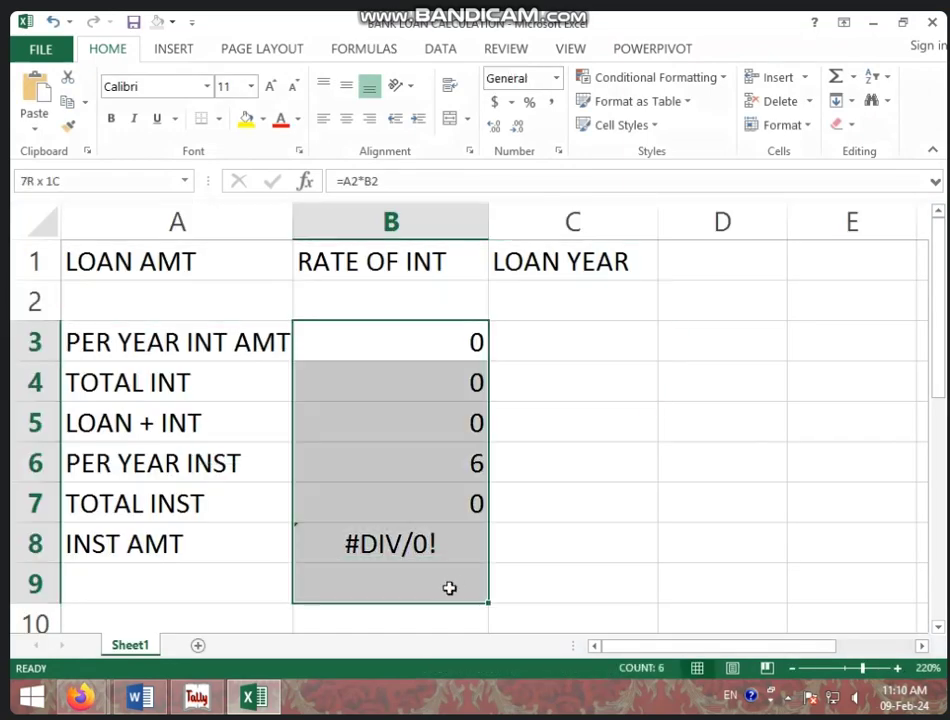
{"action": "key", "text": "Delete"}
{"action": "left_click", "coordinate": [580, 497]}
Step: Enter loan amount 800000, interest rate 10 and 3 loan years in A2:C2
{"action": "left_click", "coordinate": [223, 314]}
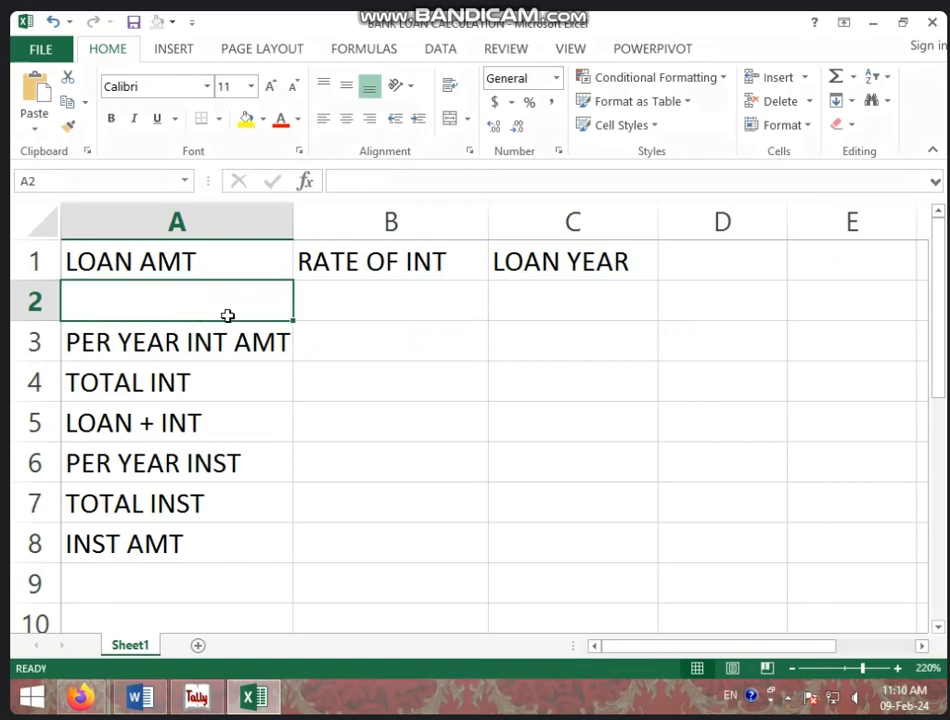
{"action": "type", "text": "800000"}
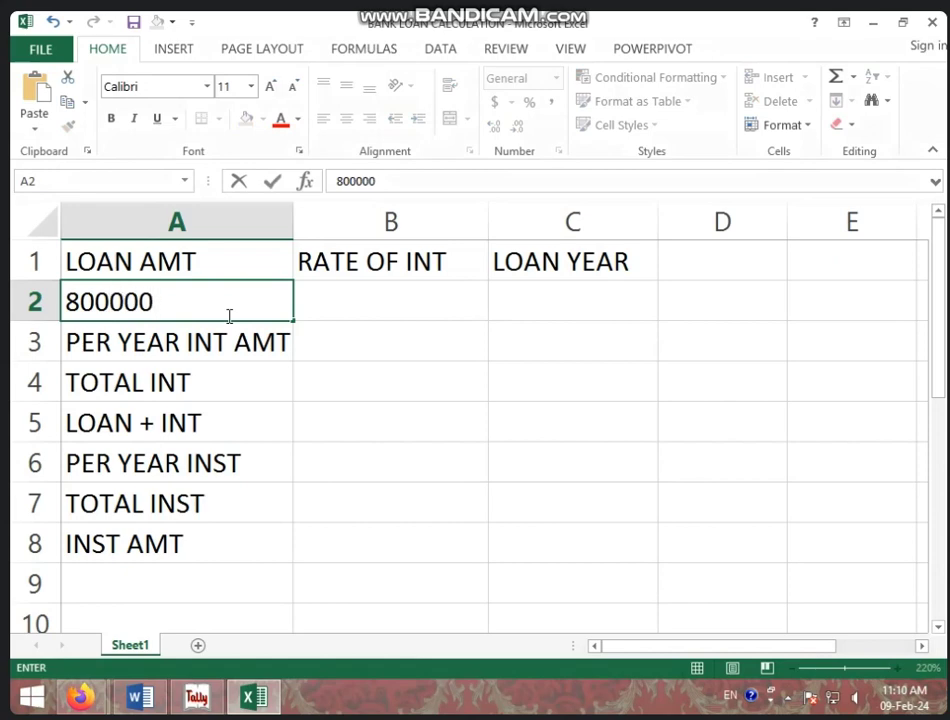
{"action": "key", "text": "Tab"}
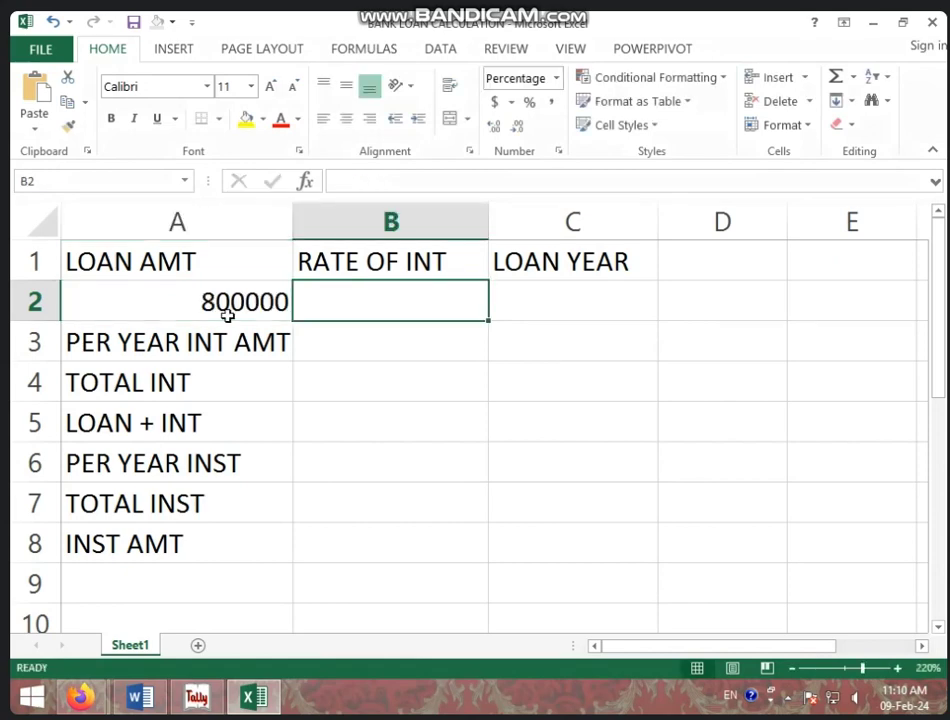
{"action": "type", "text": "10"}
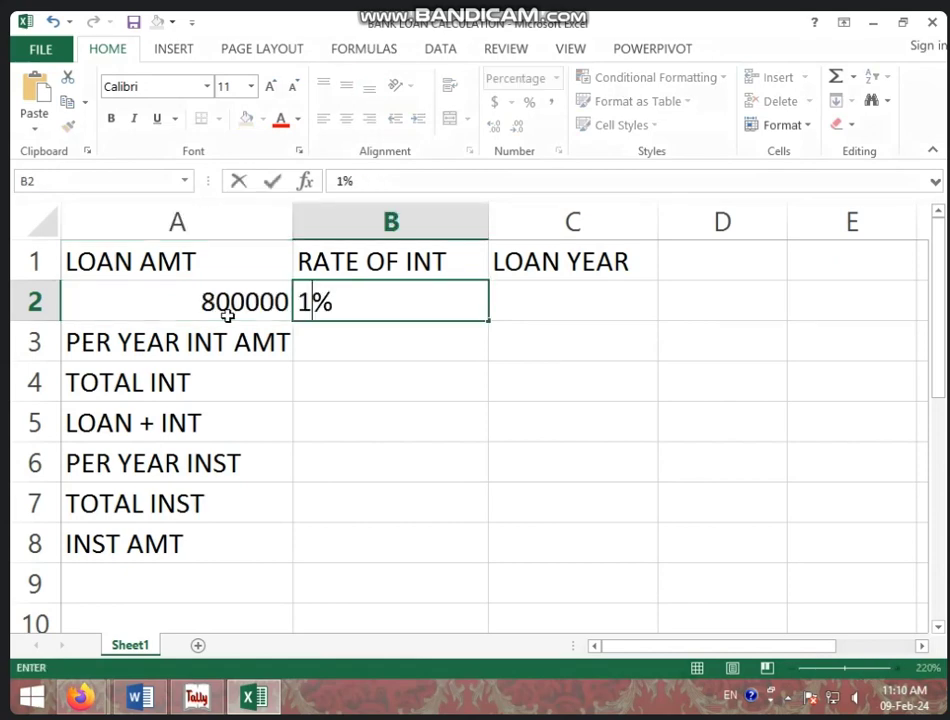
{"action": "key", "text": "Tab"}
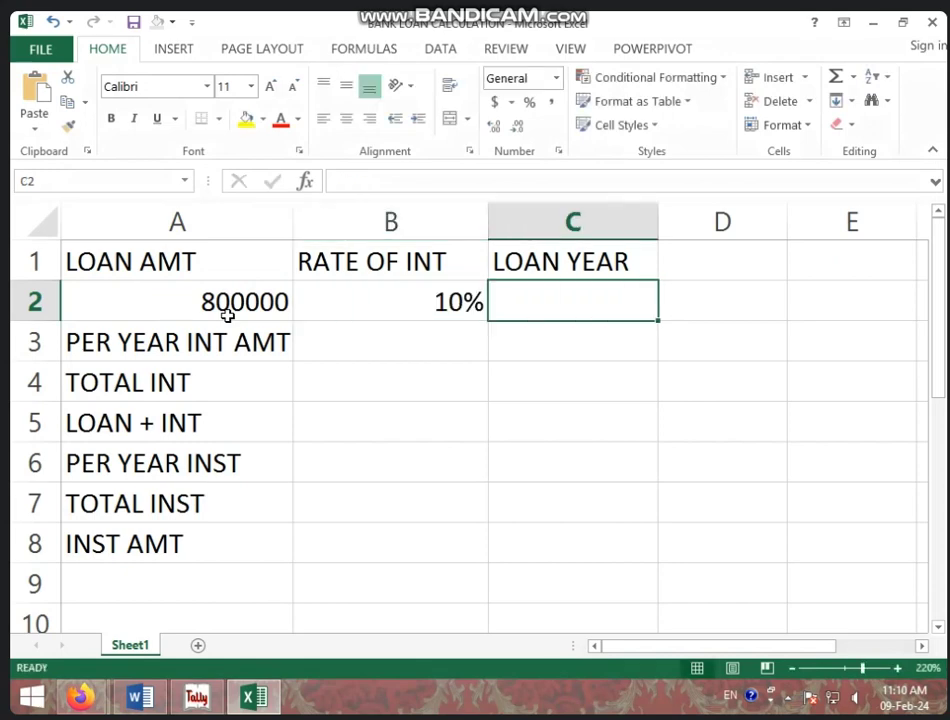
{"action": "type", "text": "3"}
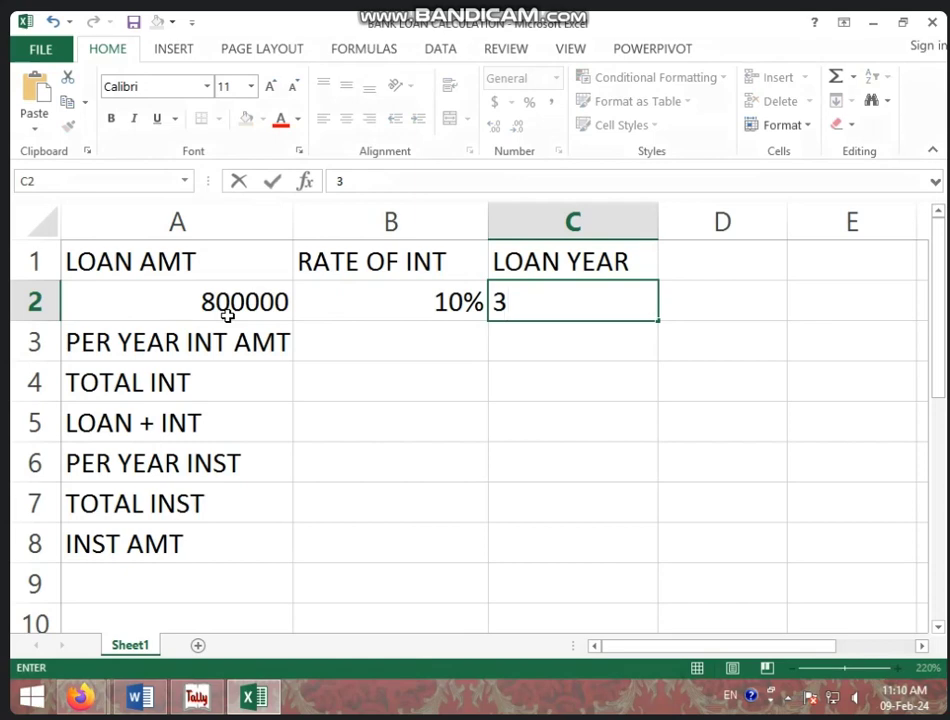
{"action": "key", "text": "Down"}
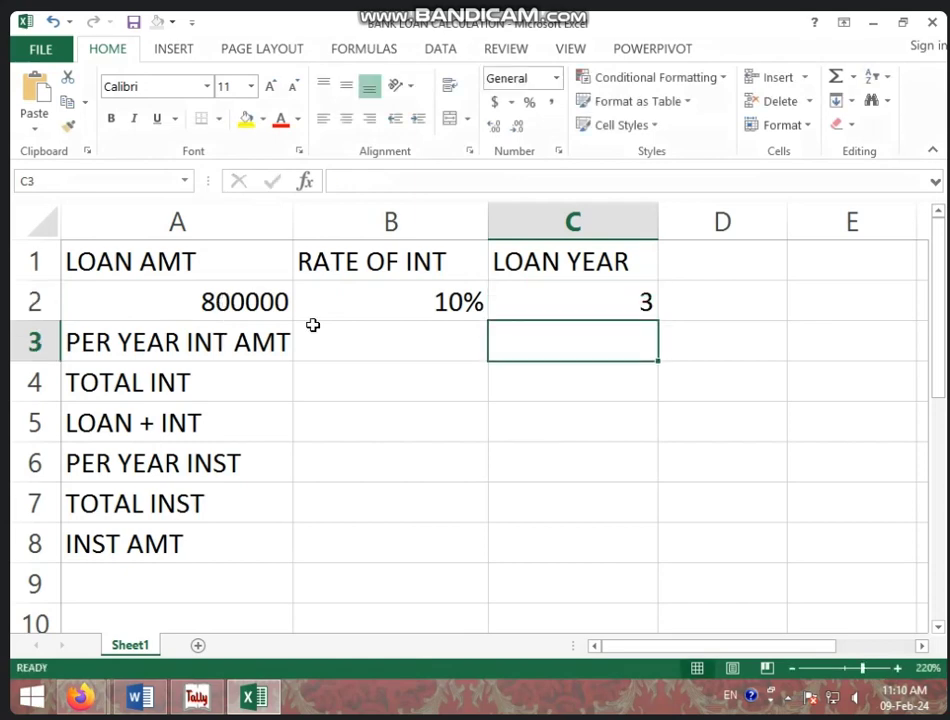
{"action": "left_click", "coordinate": [366, 355]}
{"action": "left_click", "coordinate": [370, 297]}
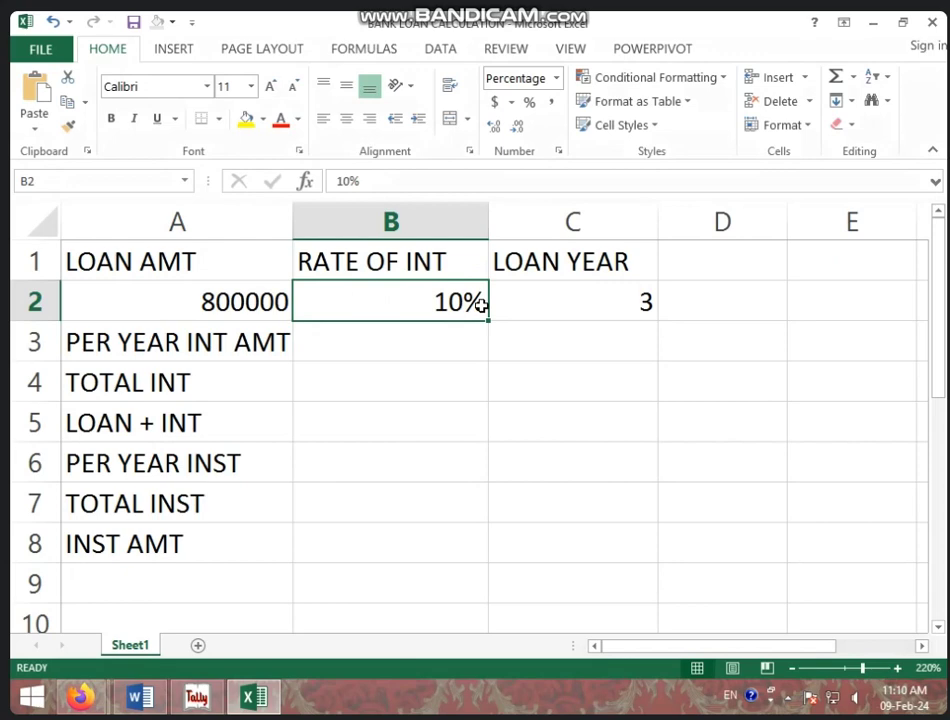
{"action": "left_click", "coordinate": [431, 334]}
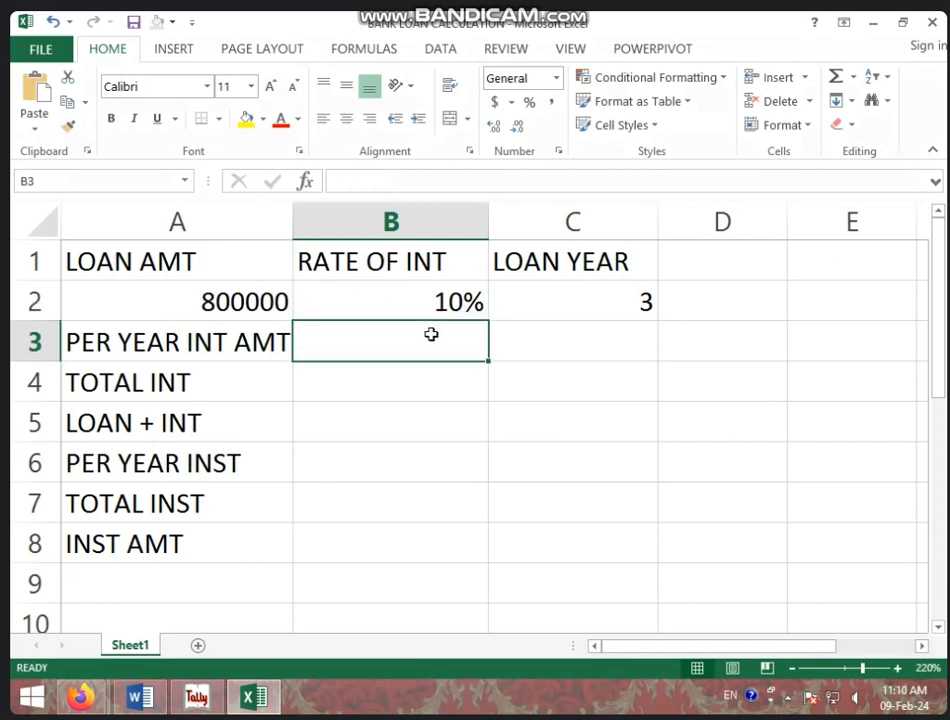
Step: Calculate the per-year interest in B3 as =A2*B2, giving 80000
{"action": "type", "text": "="}
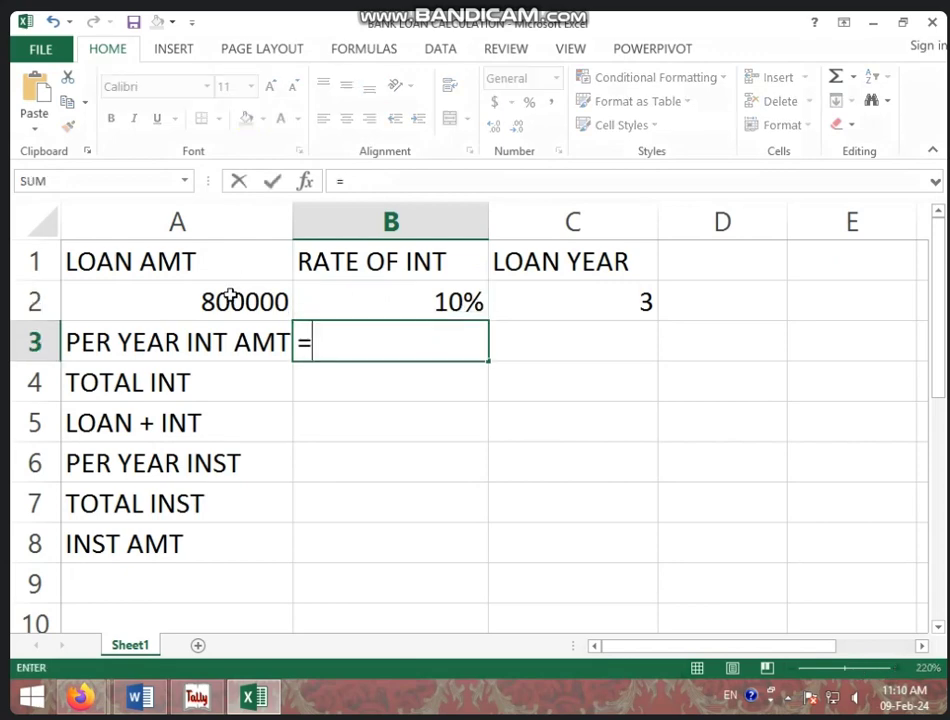
{"action": "left_click", "coordinate": [230, 297]}
{"action": "type", "text": "*"}
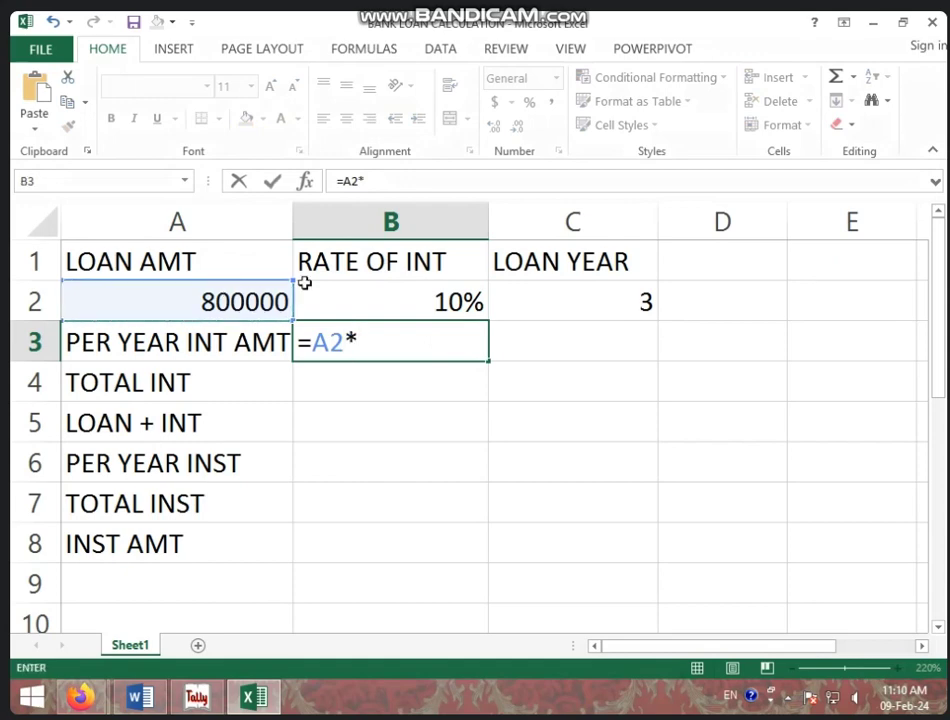
{"action": "left_click", "coordinate": [350, 294]}
{"action": "key", "text": "Return"}
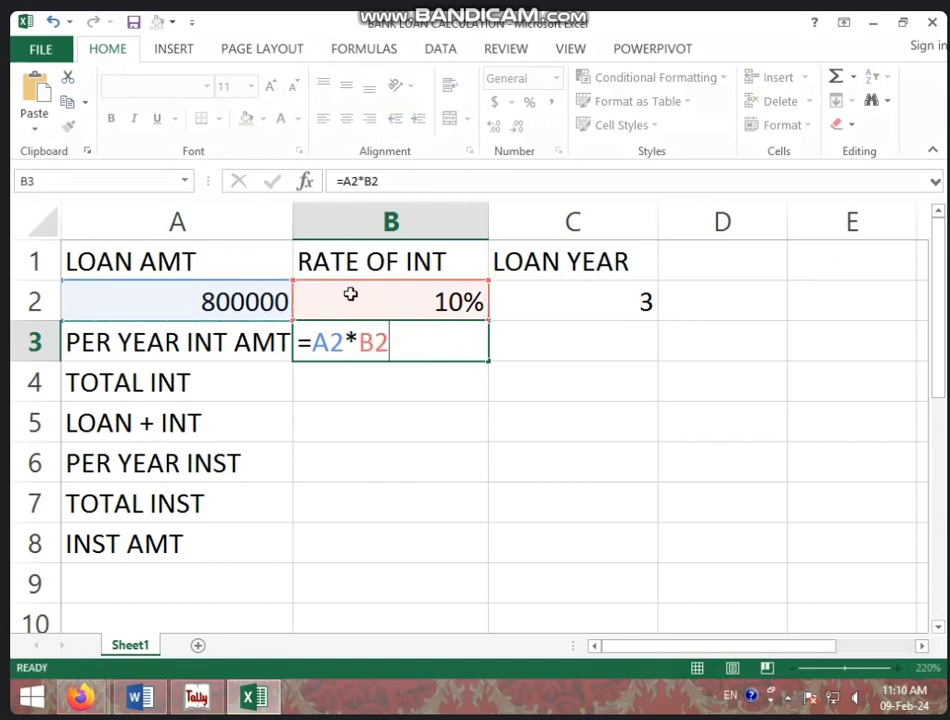
{"action": "left_click", "coordinate": [358, 334]}
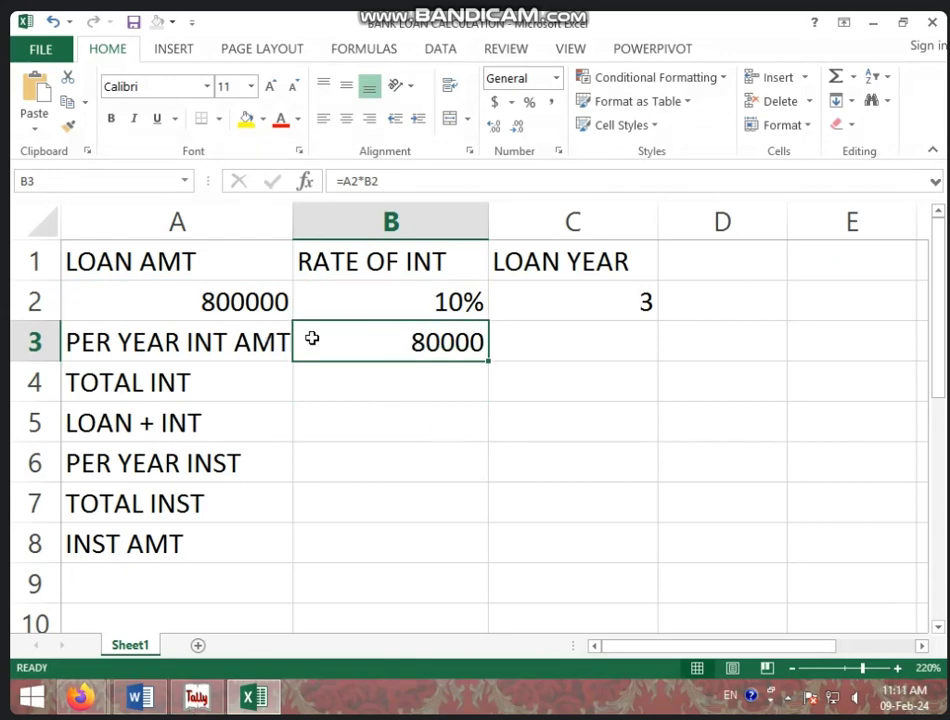
{"action": "left_click", "coordinate": [310, 380]}
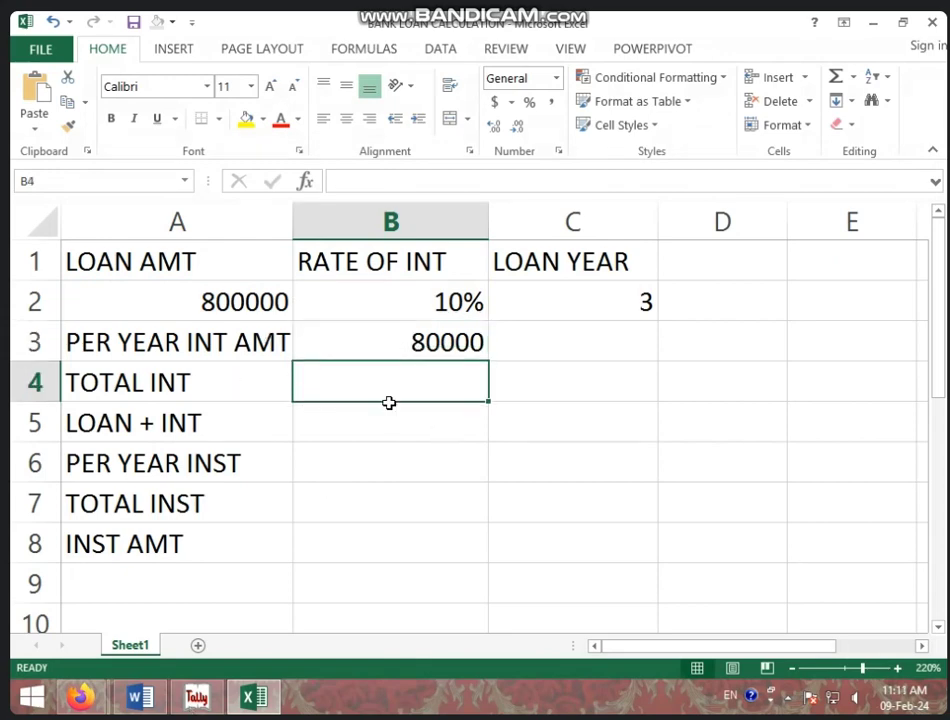
{"action": "left_click", "coordinate": [421, 338]}
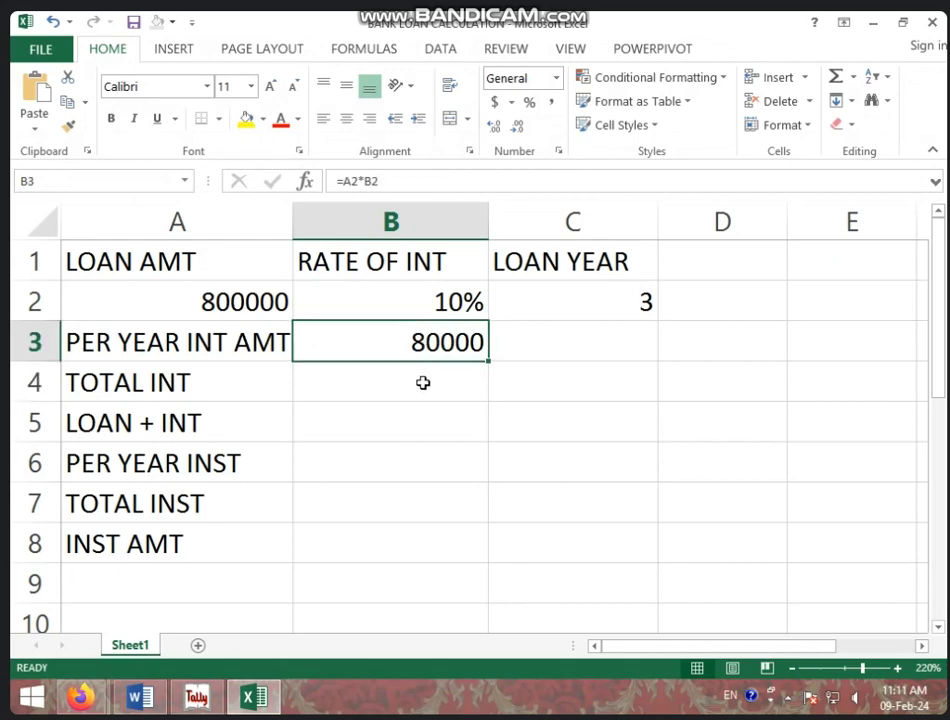
{"action": "left_click", "coordinate": [420, 389]}
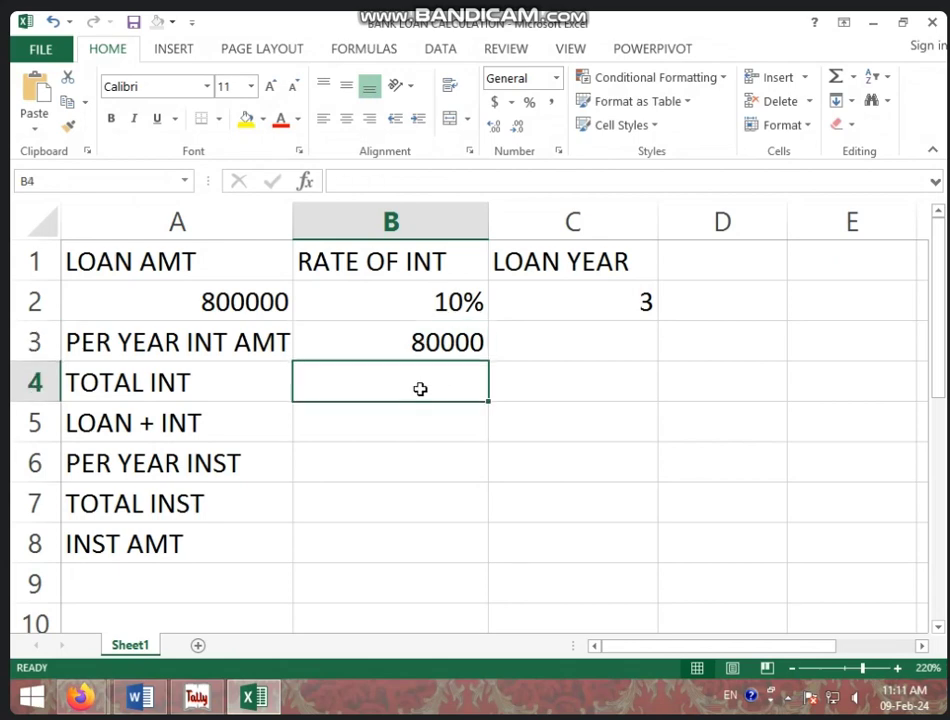
Step: Calculate the total interest in B4 as =B3*C2, giving 240000
{"action": "type", "text": "="}
{"action": "left_click", "coordinate": [450, 339]}
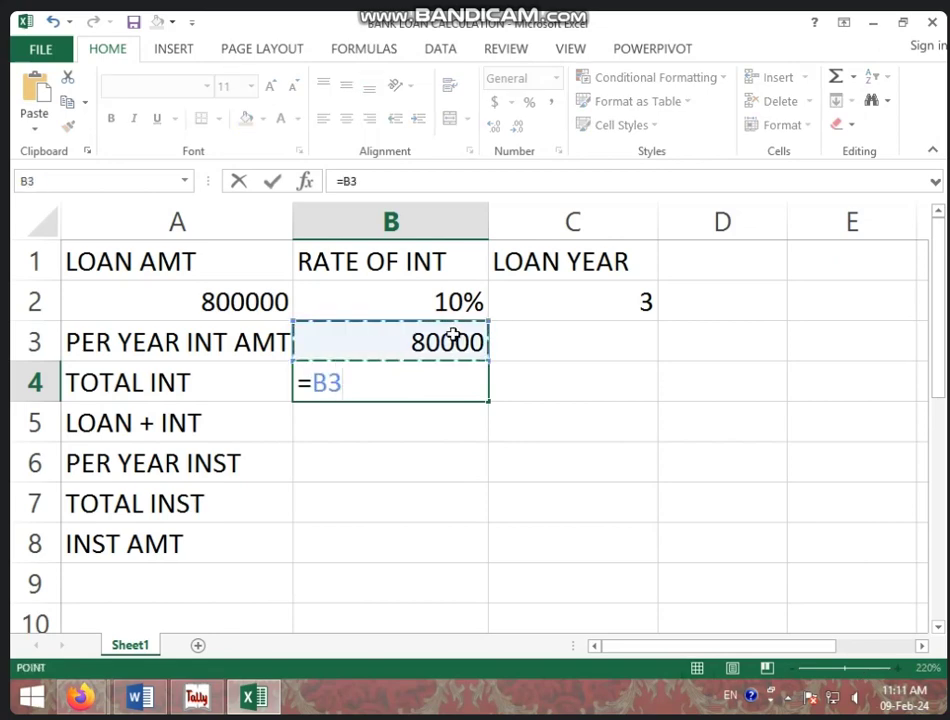
{"action": "type", "text": "*"}
{"action": "left_click", "coordinate": [607, 308]}
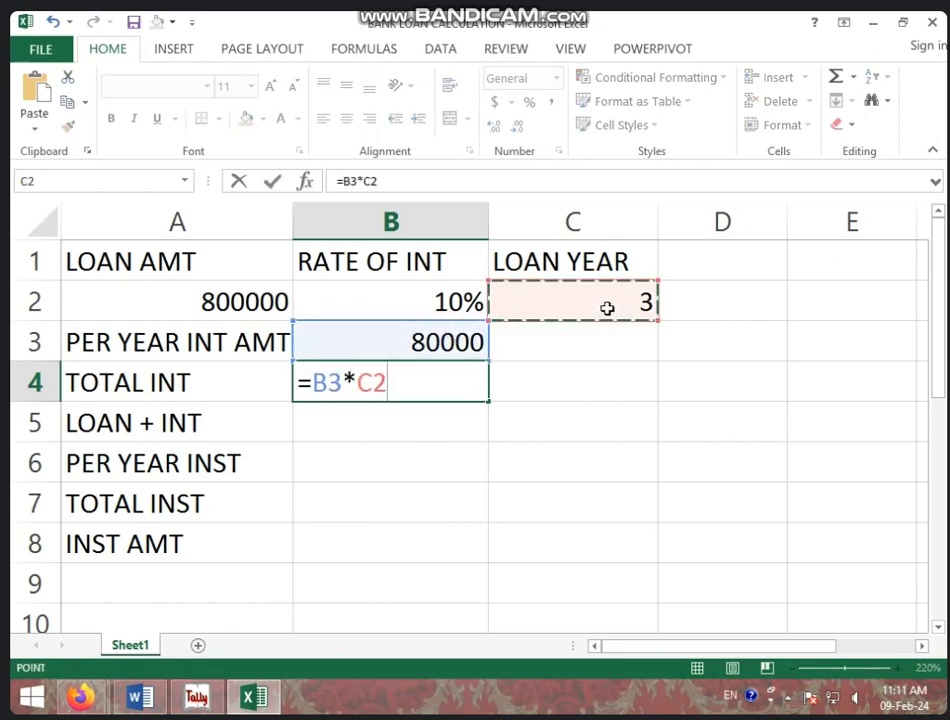
{"action": "key", "text": "Return"}
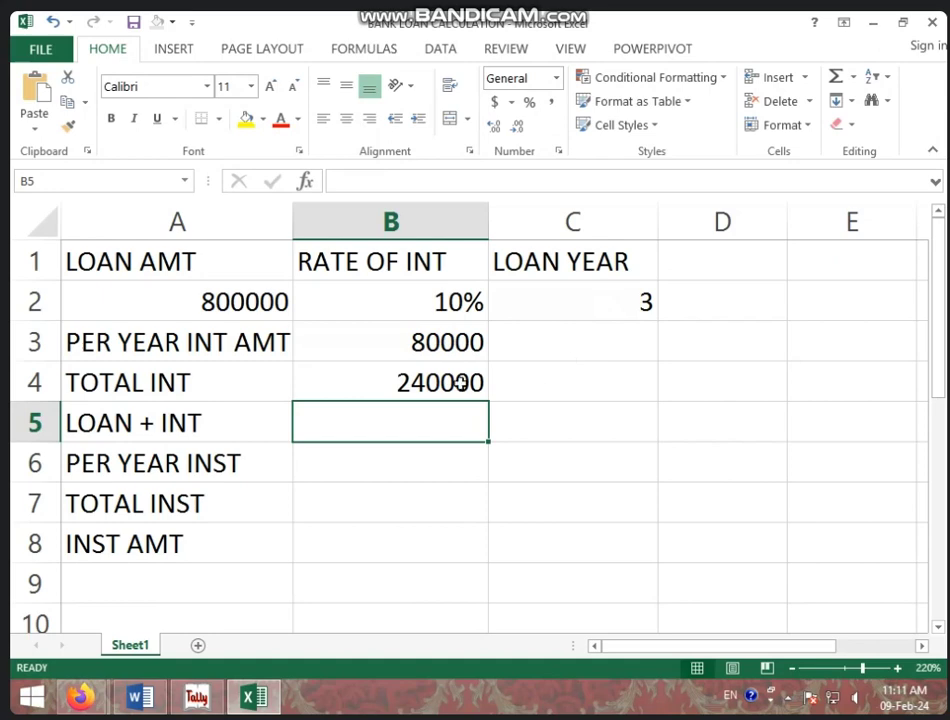
{"action": "left_click", "coordinate": [458, 382]}
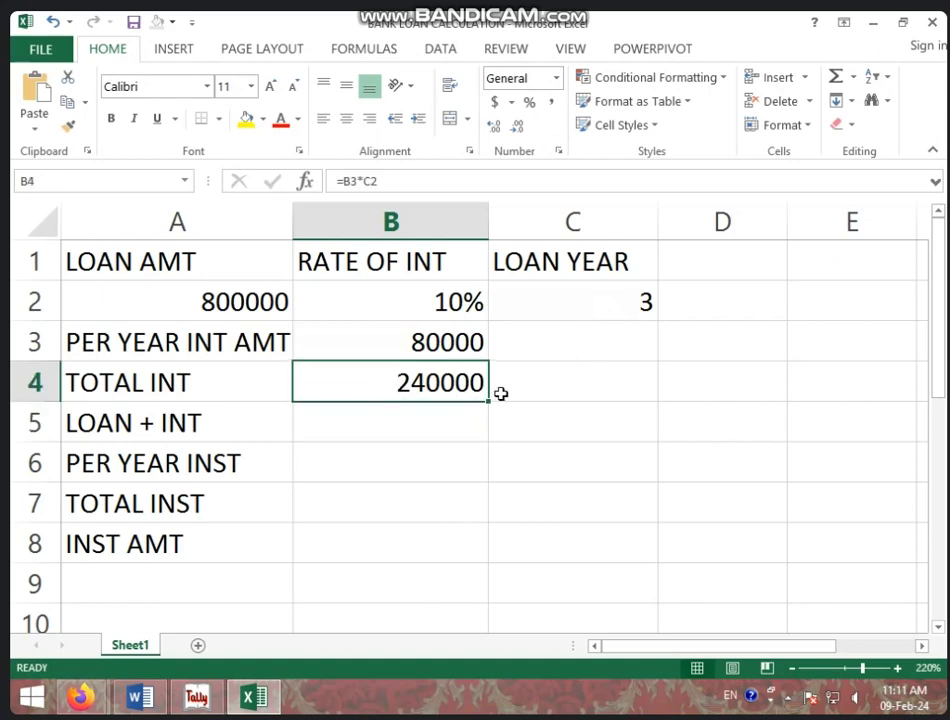
{"action": "left_click", "coordinate": [419, 427]}
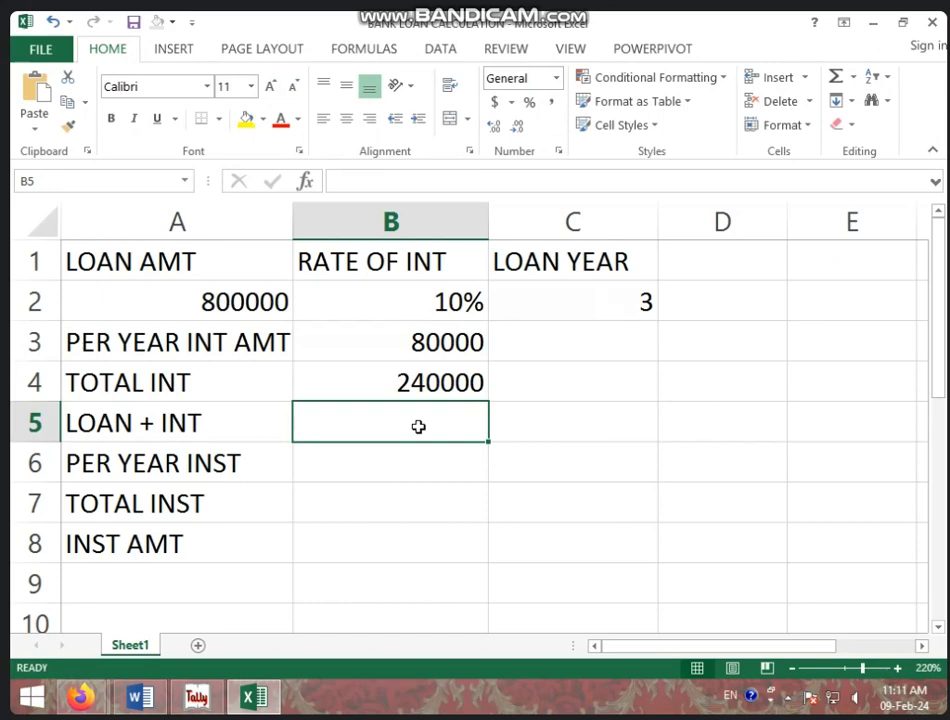
Step: Calculate loan plus interest in B5 as =A2+B4, giving 1040000
{"action": "type", "text": "="}
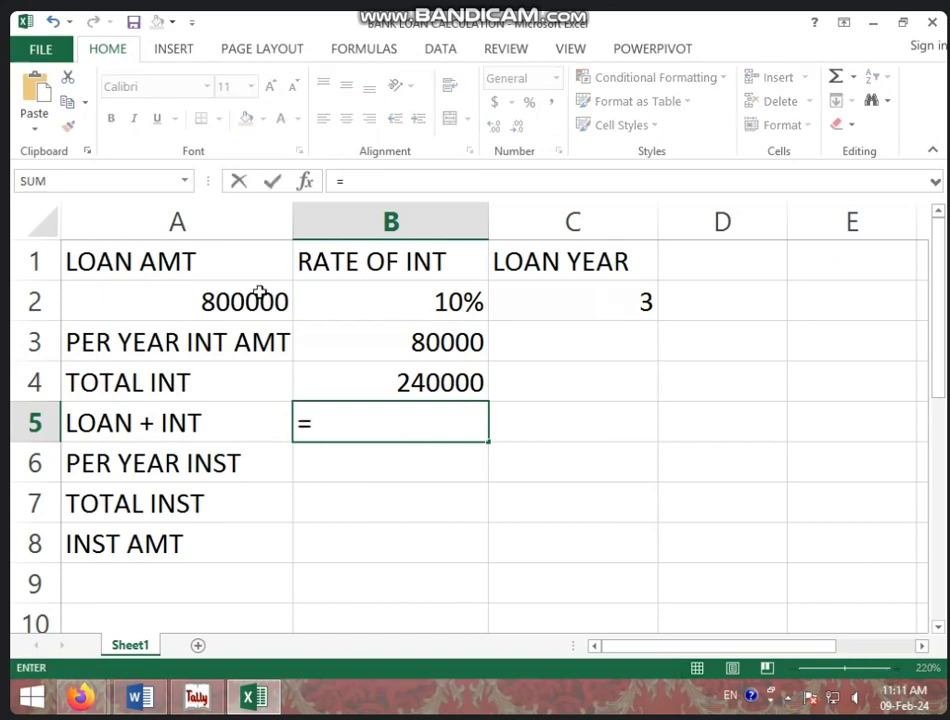
{"action": "left_click", "coordinate": [256, 294]}
{"action": "type", "text": "+"}
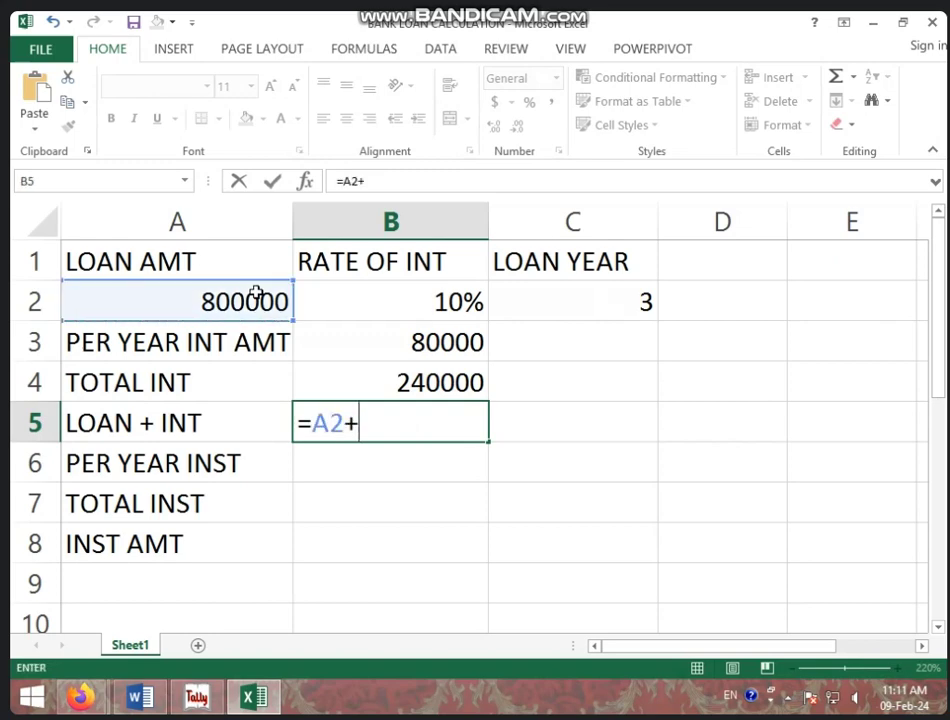
{"action": "left_click", "coordinate": [413, 383]}
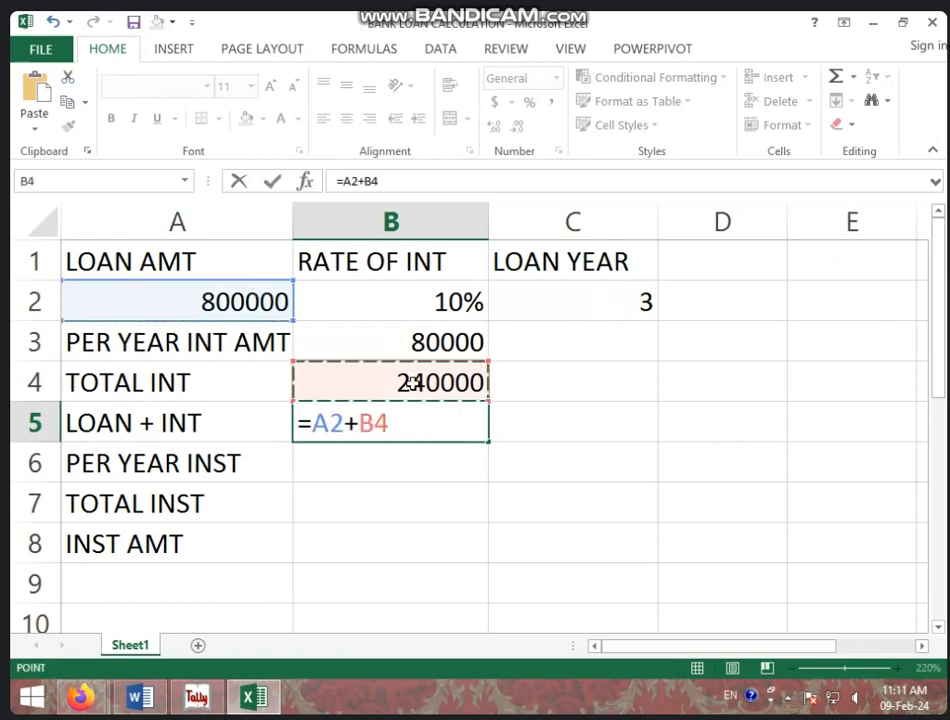
{"action": "key", "text": "Return"}
{"action": "left_click", "coordinate": [406, 421]}
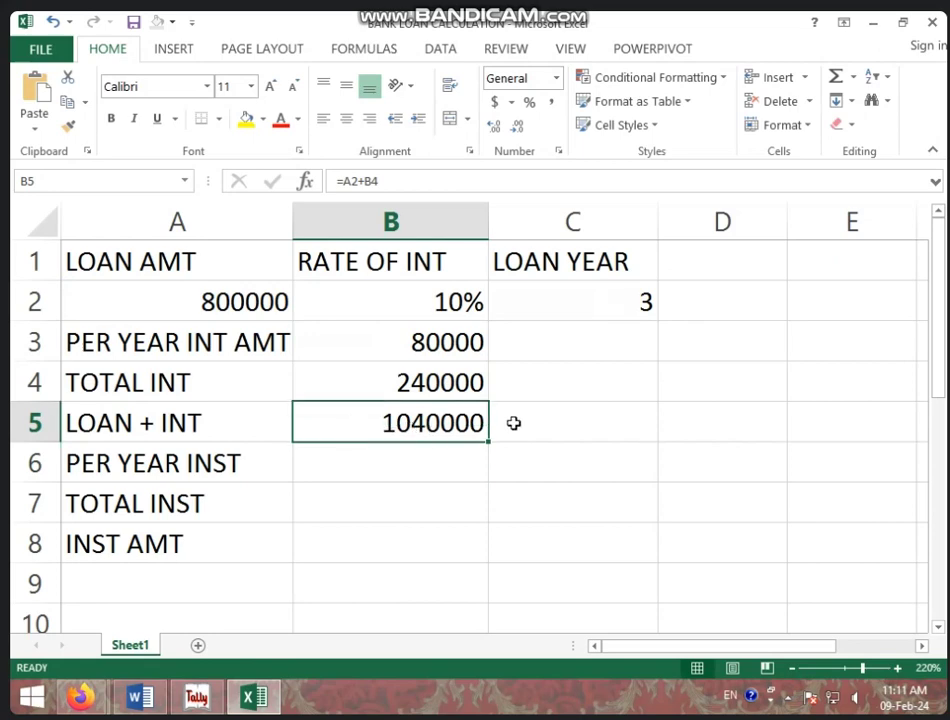
{"action": "left_click", "coordinate": [420, 459]}
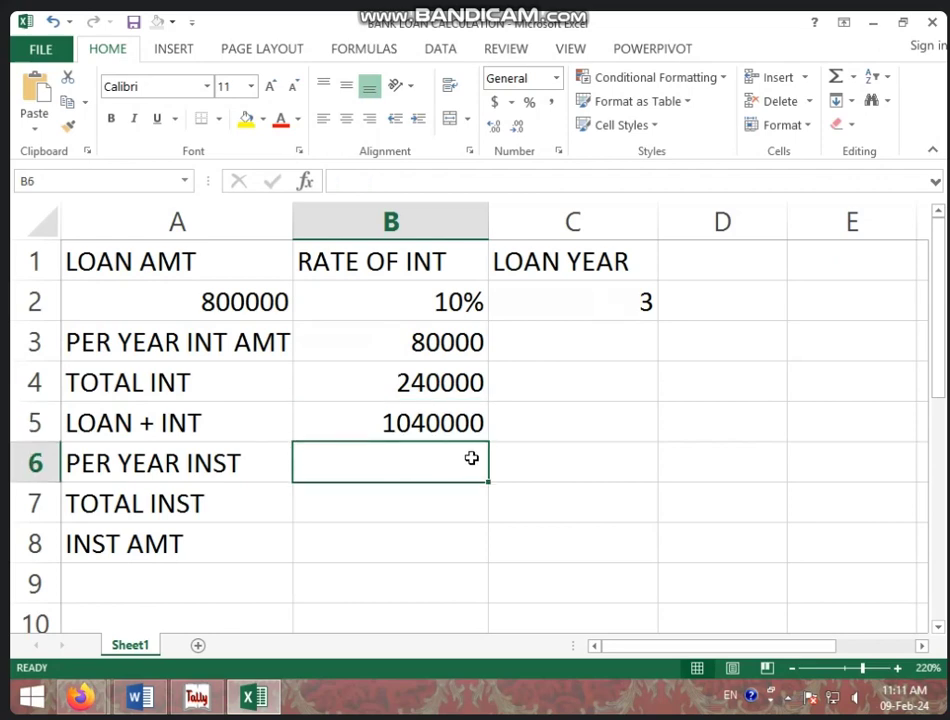
Step: Enter 12 instalments per year and compute total instalments as that times loan years, giving 36
{"action": "type", "text": "12"}
{"action": "key", "text": "Return"}
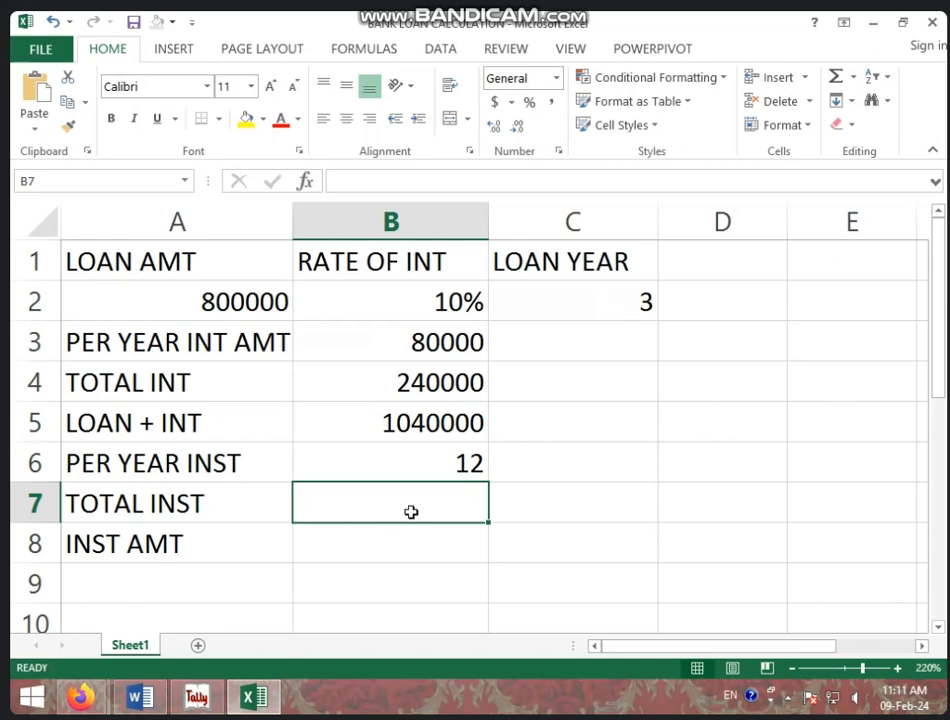
{"action": "type", "text": "="}
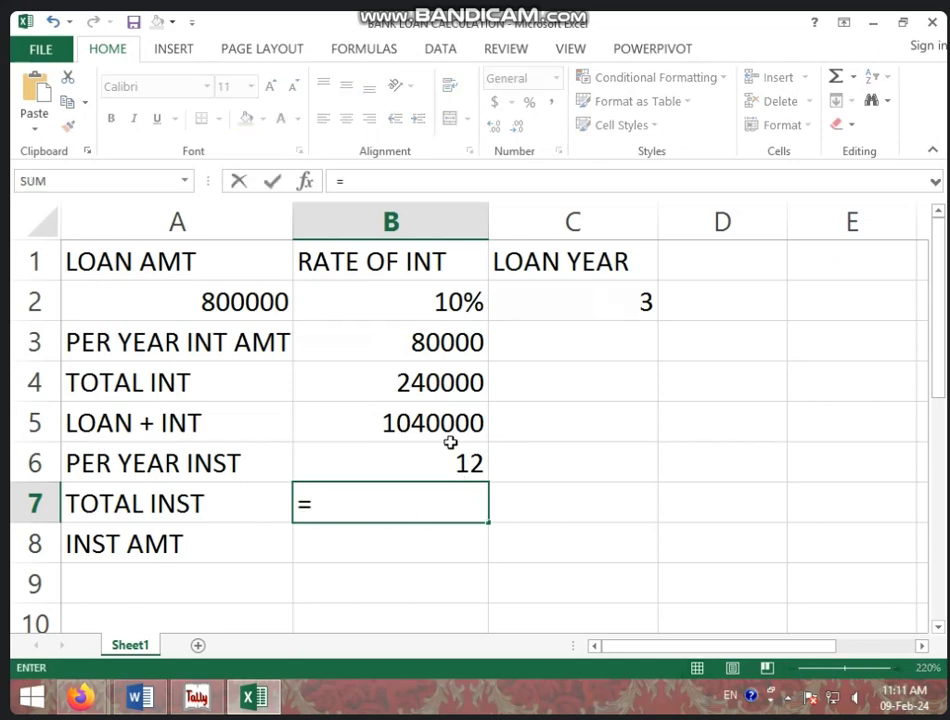
{"action": "left_click", "coordinate": [435, 456]}
{"action": "type", "text": "*"}
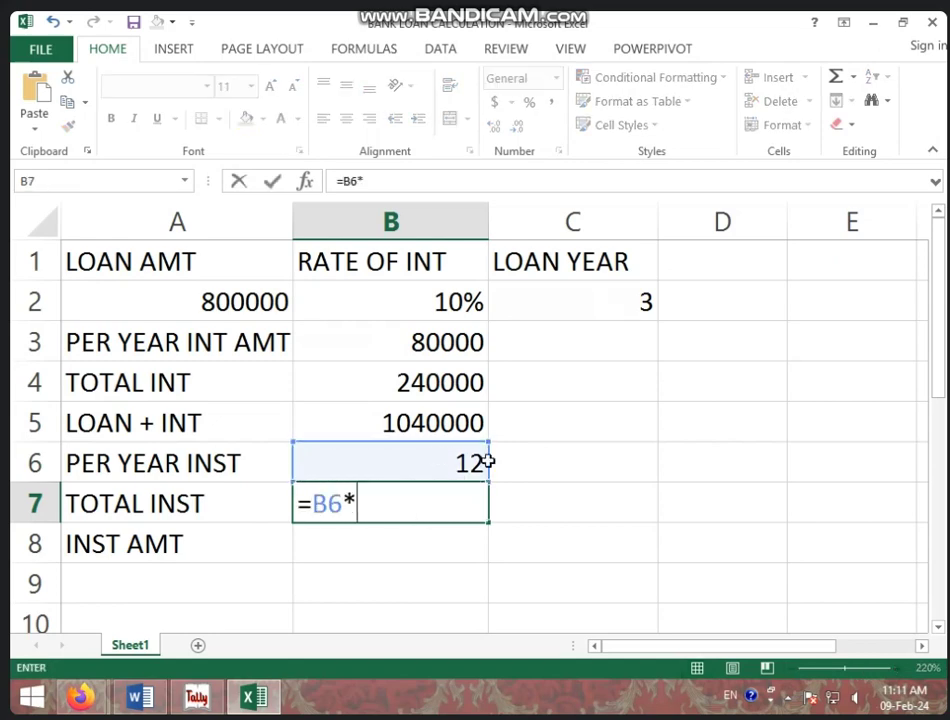
{"action": "left_click", "coordinate": [621, 300]}
{"action": "key", "text": "Return"}
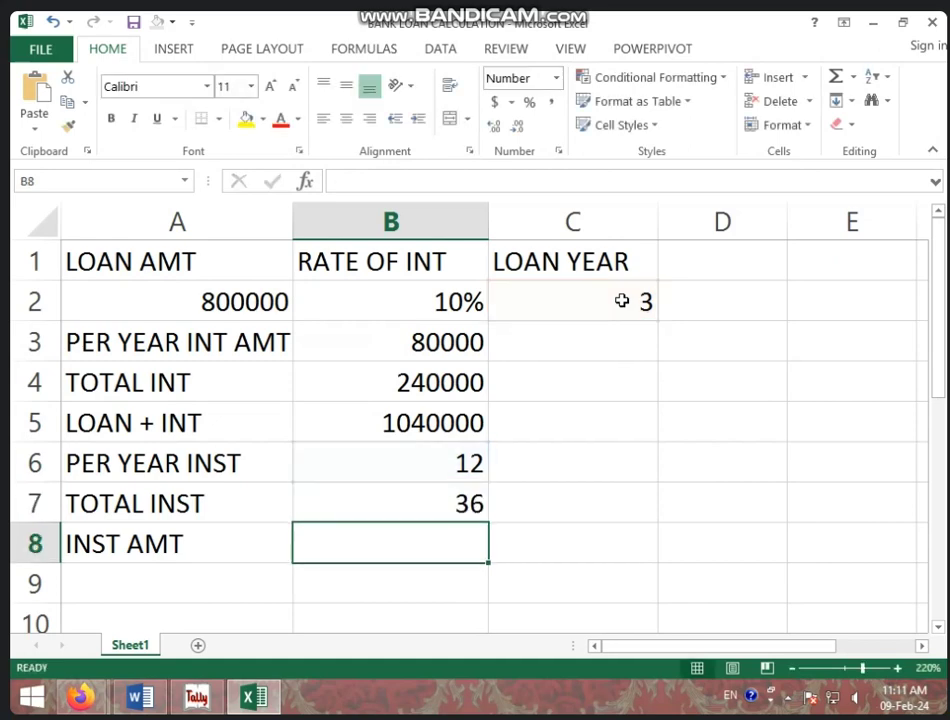
{"action": "left_click", "coordinate": [452, 507]}
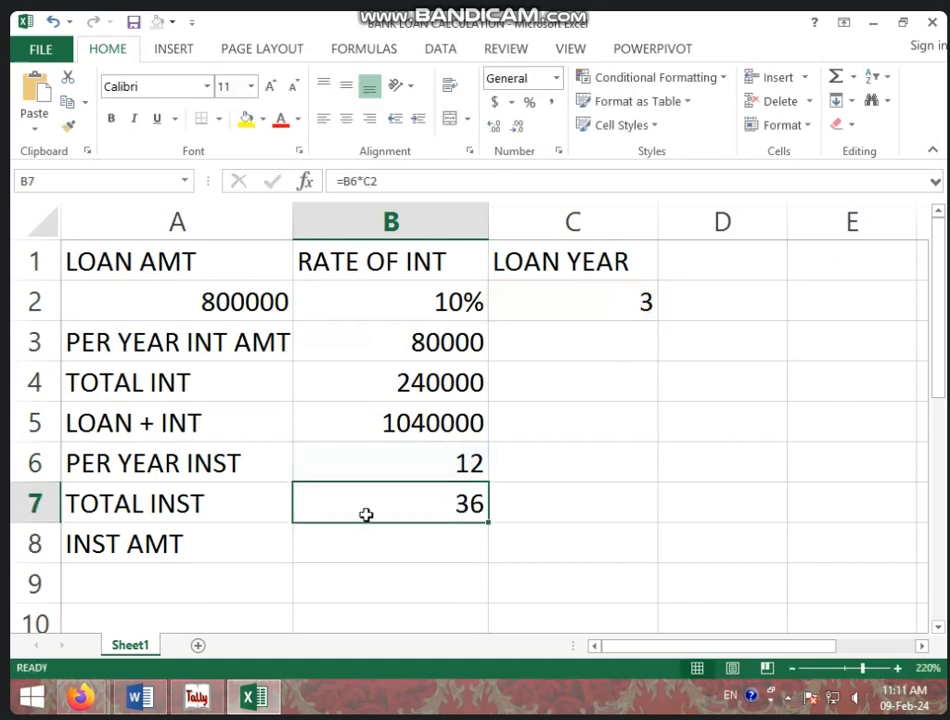
{"action": "left_click", "coordinate": [360, 416]}
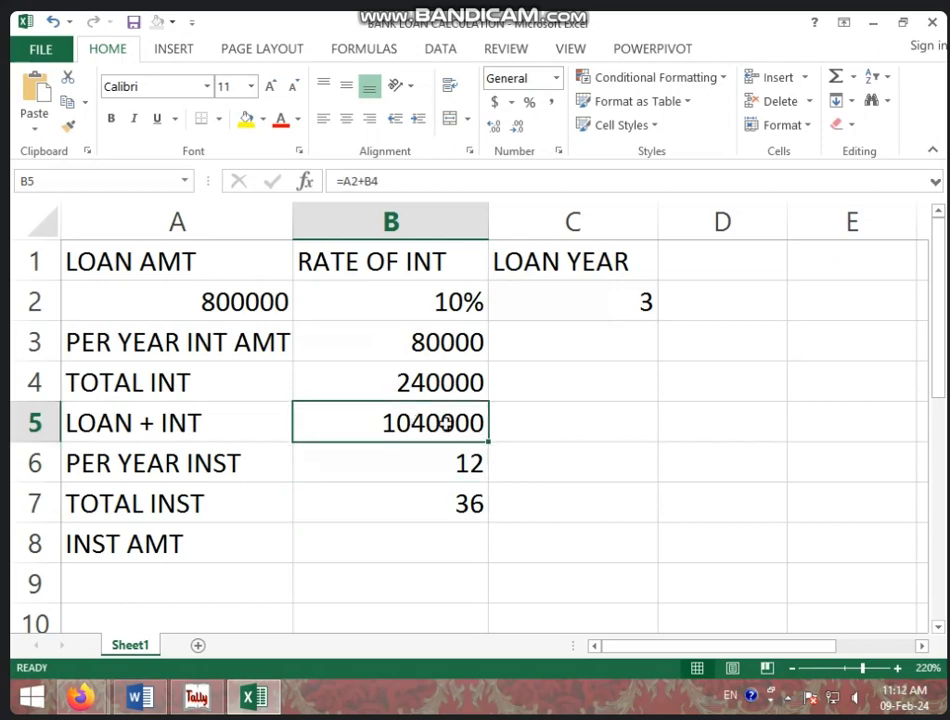
{"action": "left_click", "coordinate": [388, 494]}
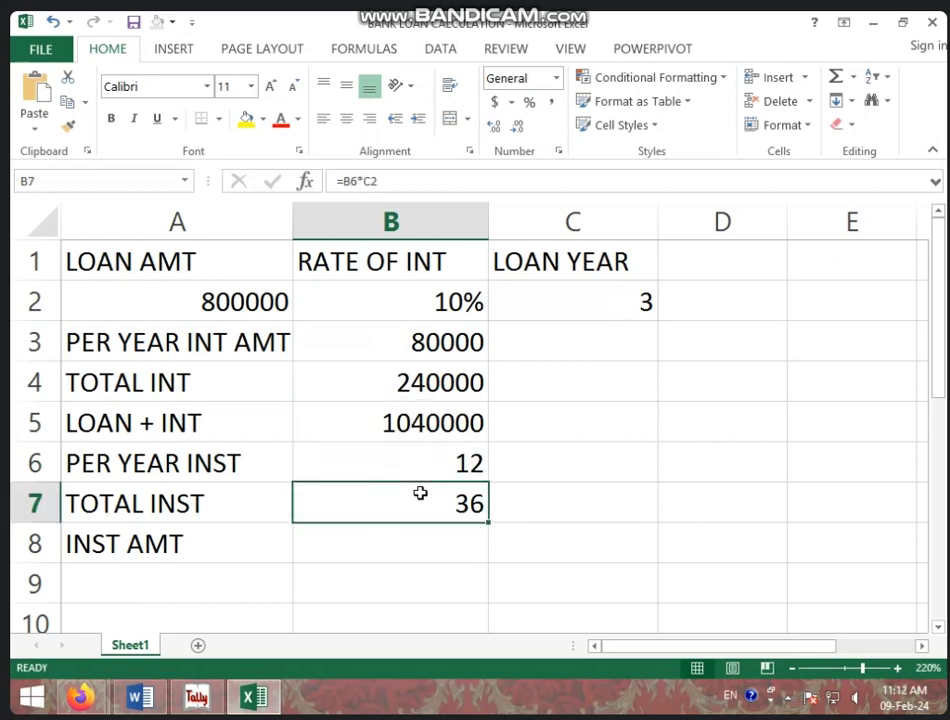
Step: Compute the instalment amount in B8 as =B5/B7, giving 28889, then return to Tally
{"action": "left_click", "coordinate": [396, 545]}
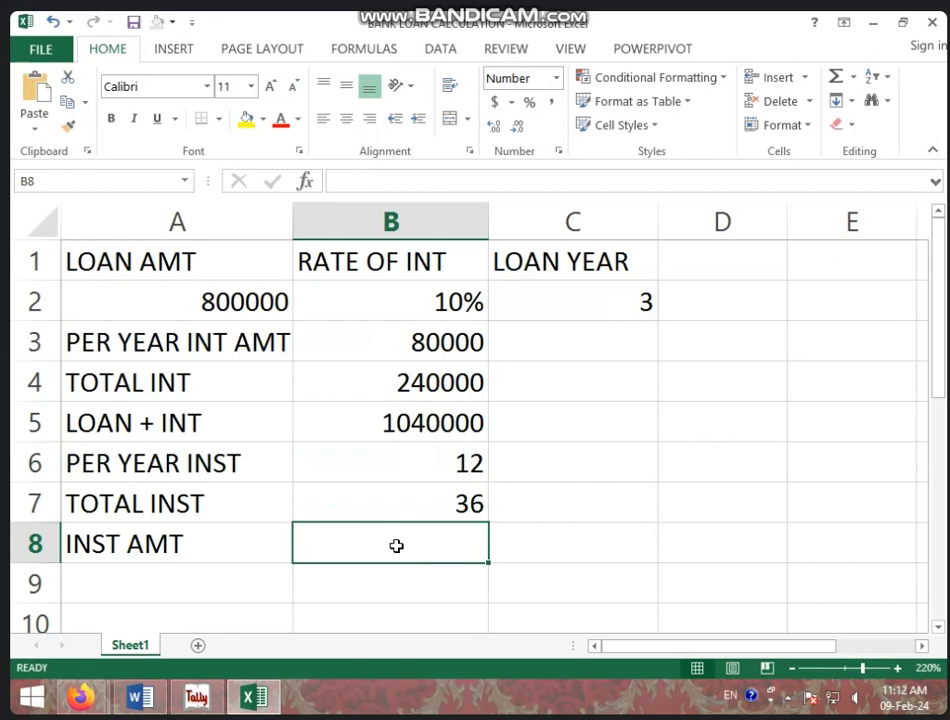
{"action": "type", "text": "="}
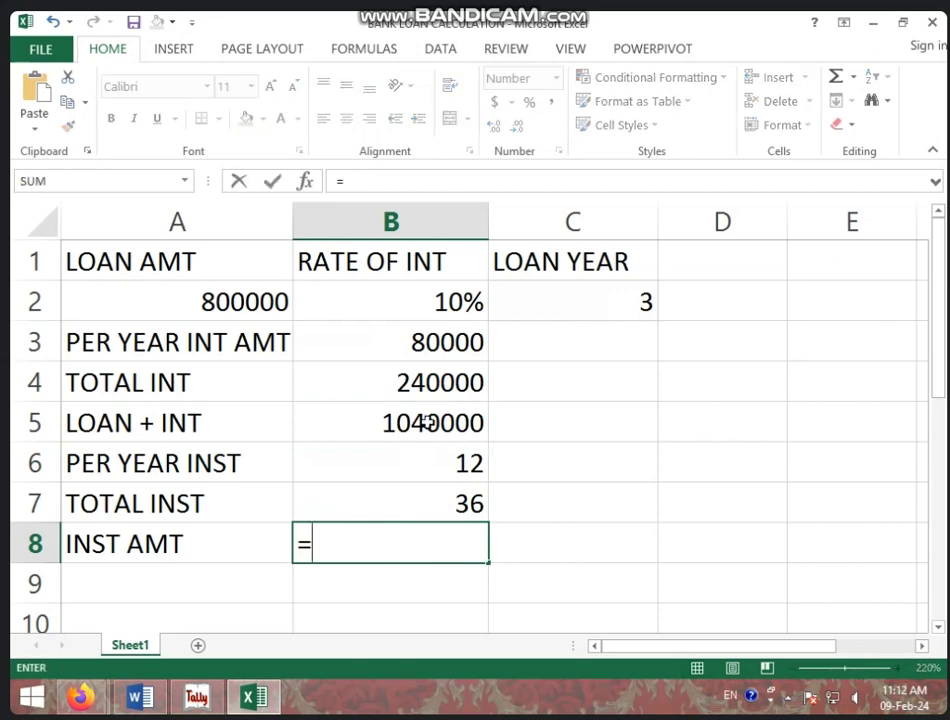
{"action": "left_click", "coordinate": [427, 422]}
{"action": "type", "text": "/"}
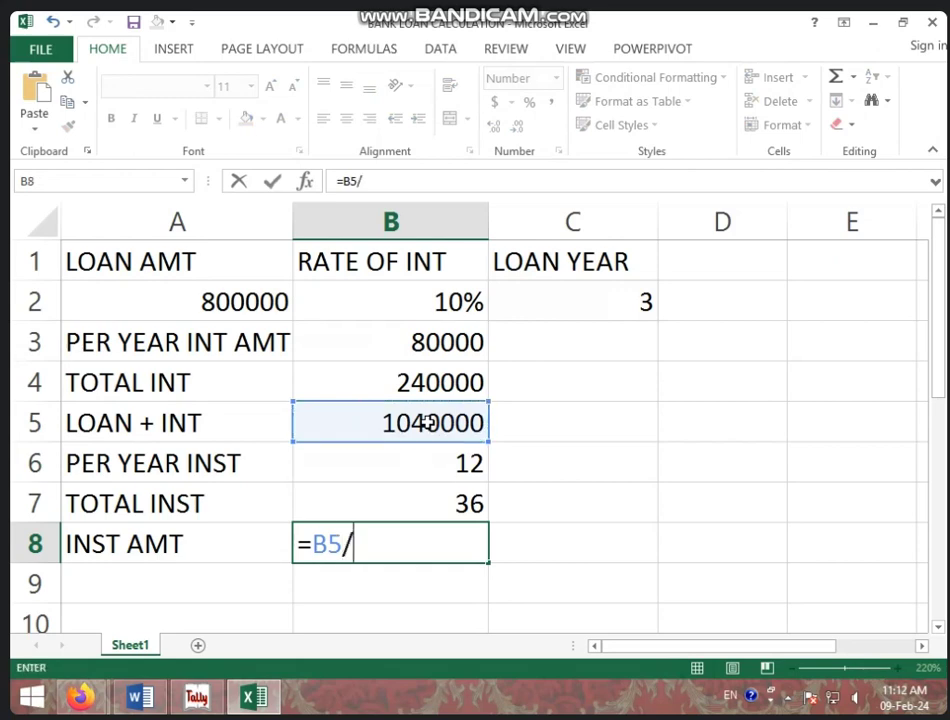
{"action": "left_click", "coordinate": [421, 503]}
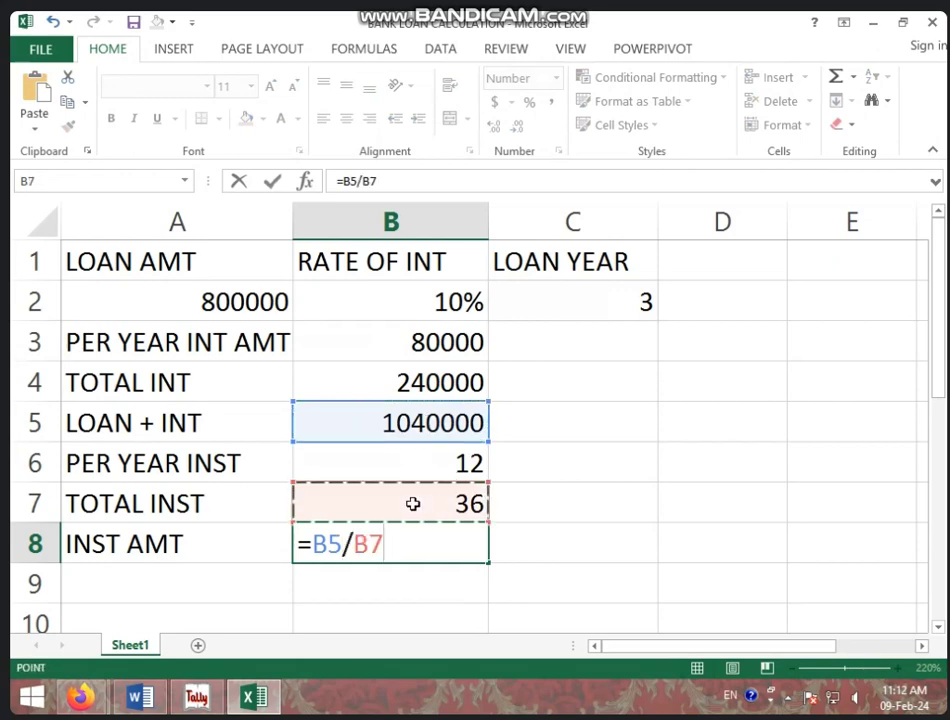
{"action": "key", "text": "Return"}
{"action": "left_click", "coordinate": [415, 537]}
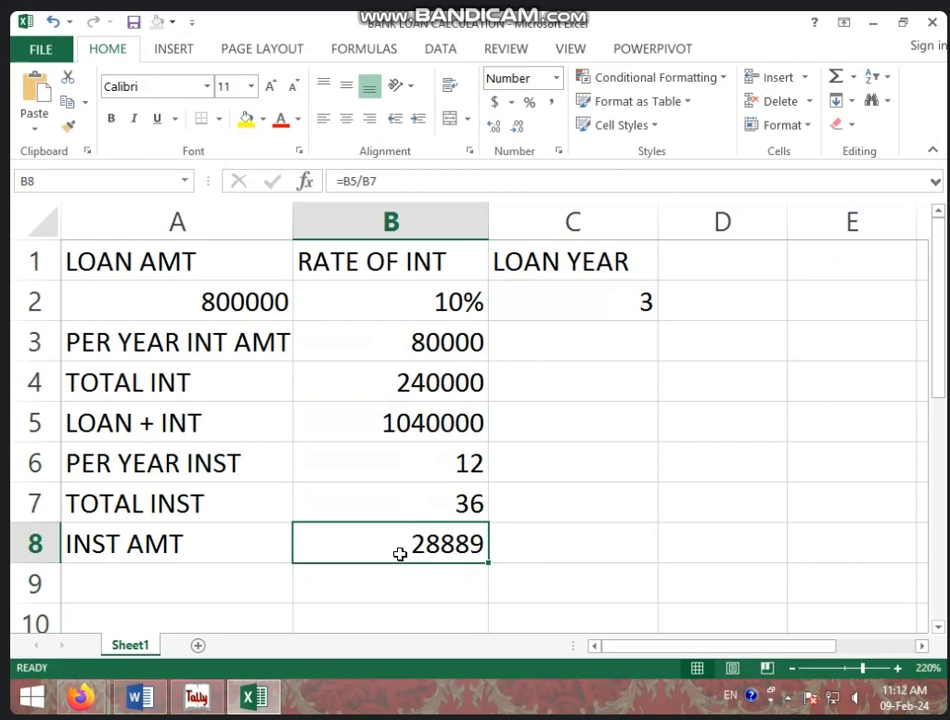
{"action": "left_click", "coordinate": [549, 549]}
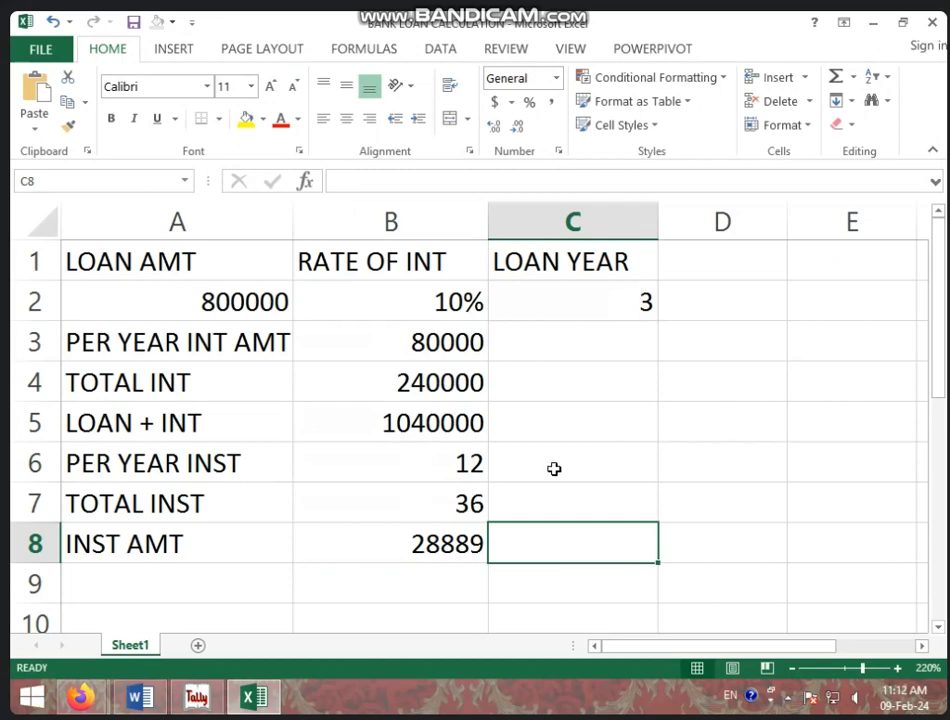
{"action": "left_click", "coordinate": [199, 700]}
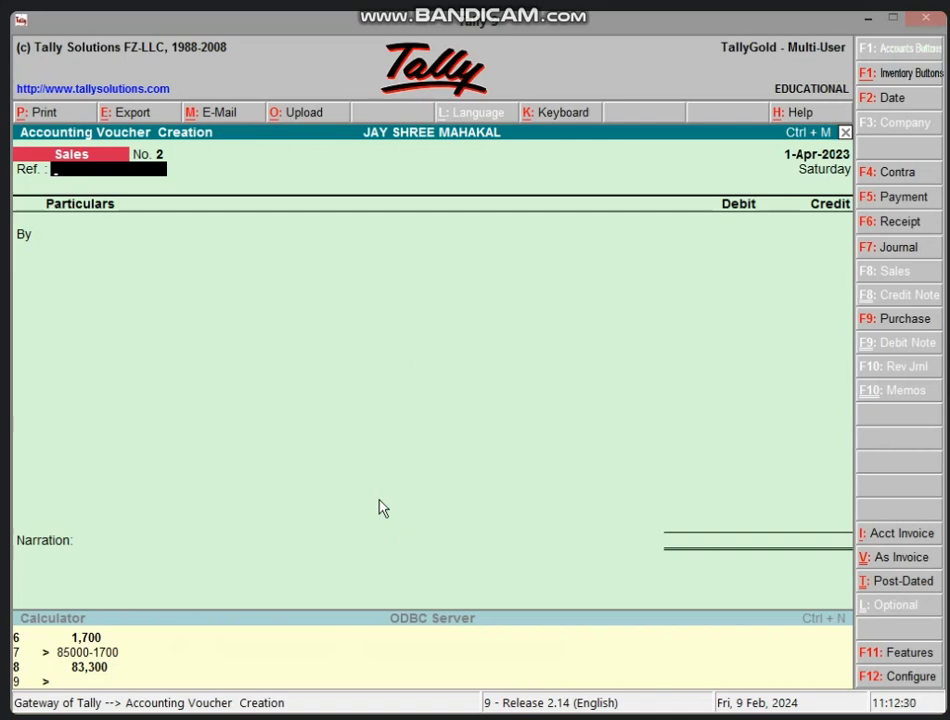
Step: Switch the voucher to Receipt No. 2 with F6, leaving the first account line empty
{"action": "key", "text": "F6"}
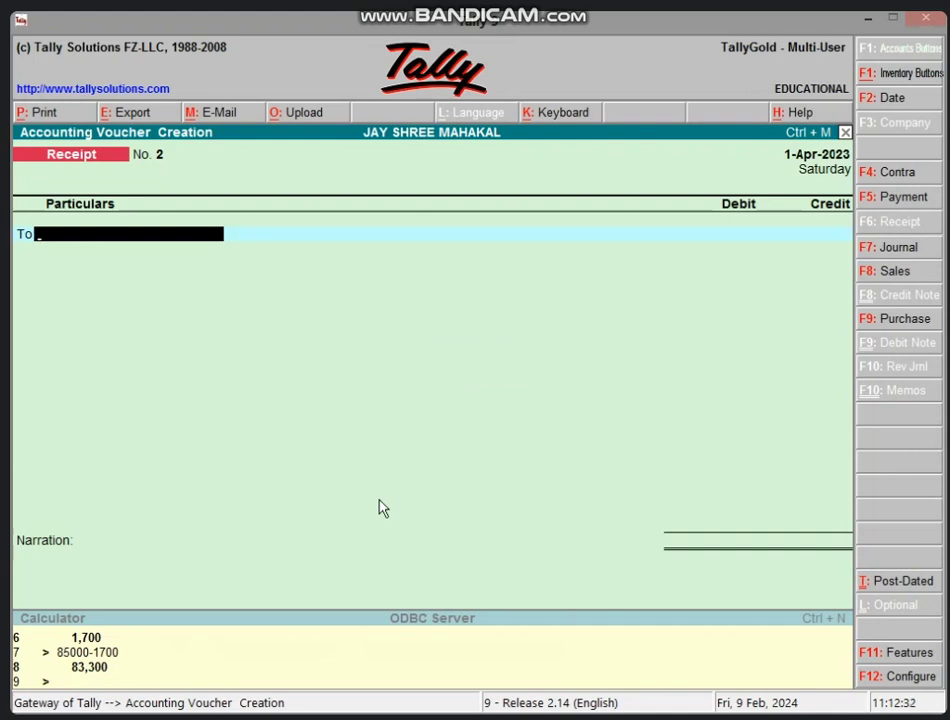
{"action": "type", "text": "CA"}
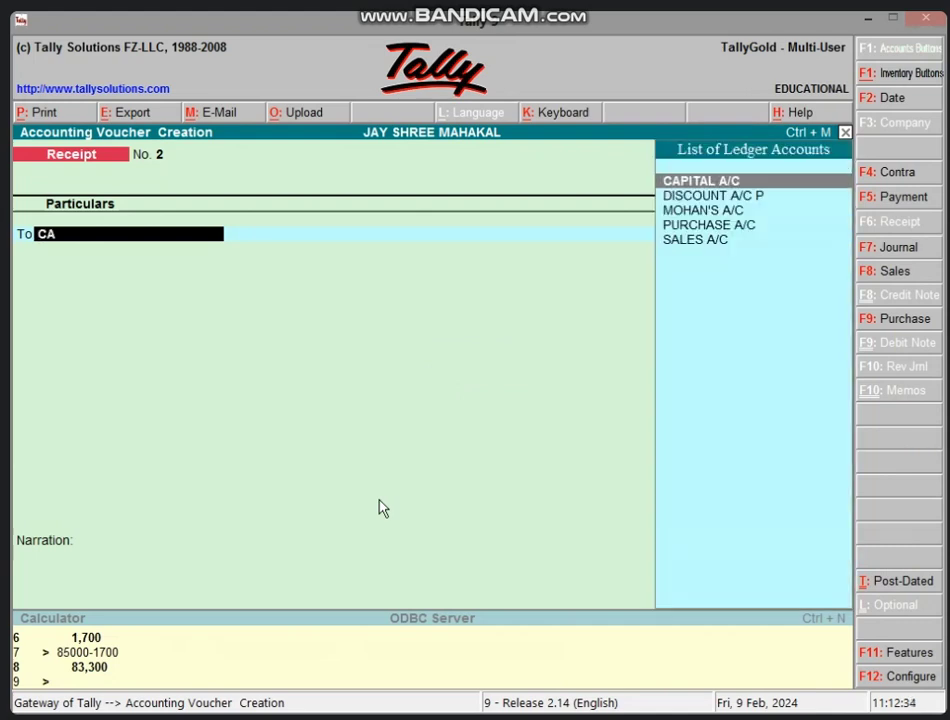
{"action": "key", "text": "BackSpace"}
{"action": "key", "text": "BackSpace"}
Step: Create a new SBI BANK LOAN A/C ledger under Loans (Liability) for the receipt line
{"action": "key", "text": "alt+c"}
{"action": "type", "text": "SBI BA"}
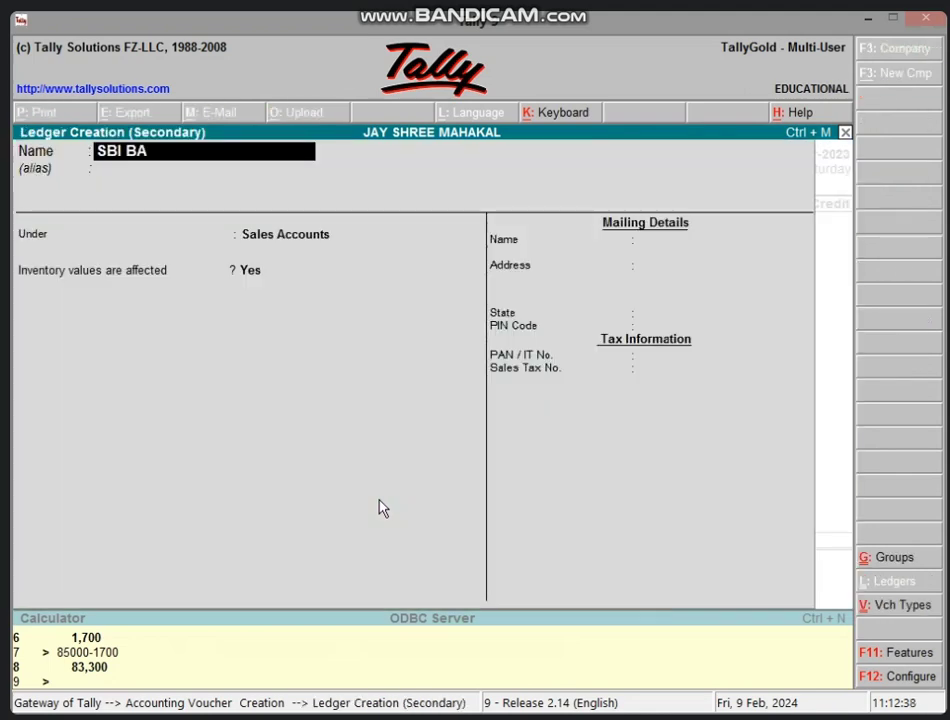
{"action": "type", "text": "NK LOAN"}
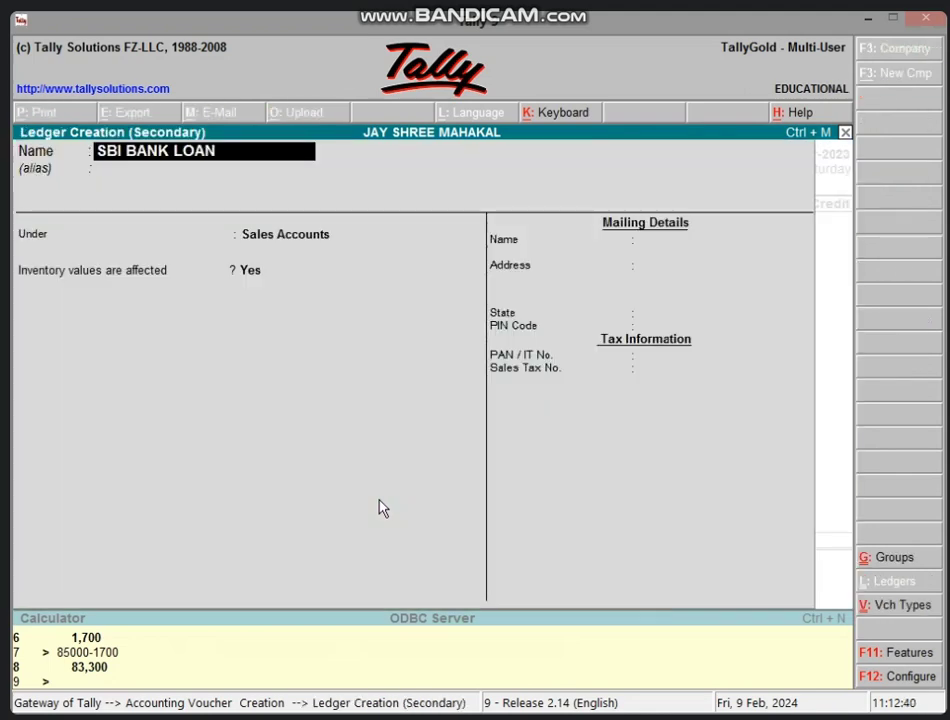
{"action": "type", "text": " A/C"}
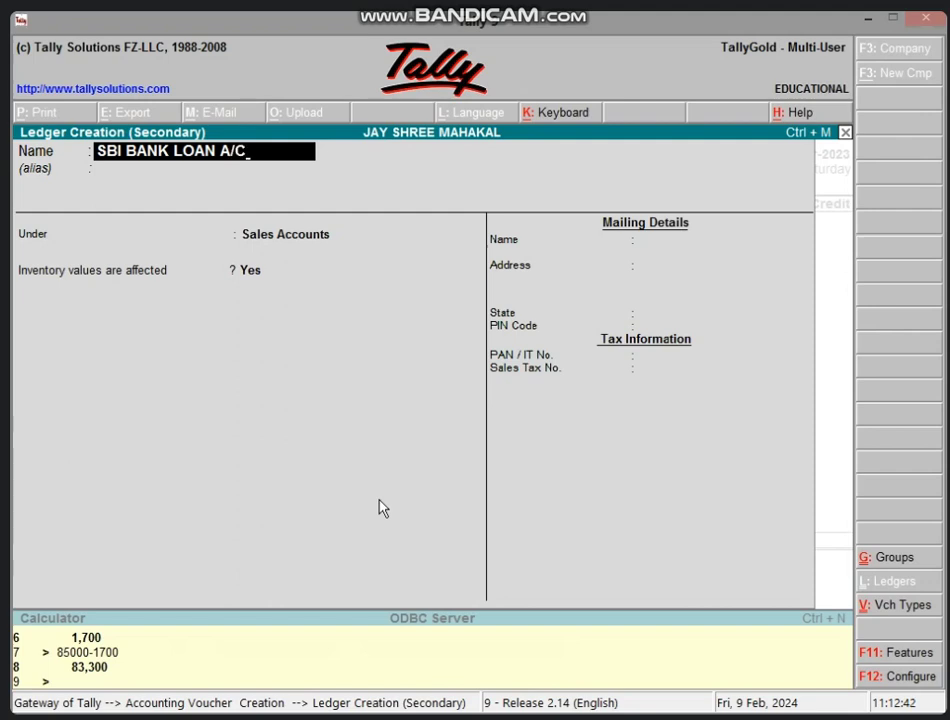
{"action": "key", "text": "Return"}
{"action": "type", "text": "LO"}
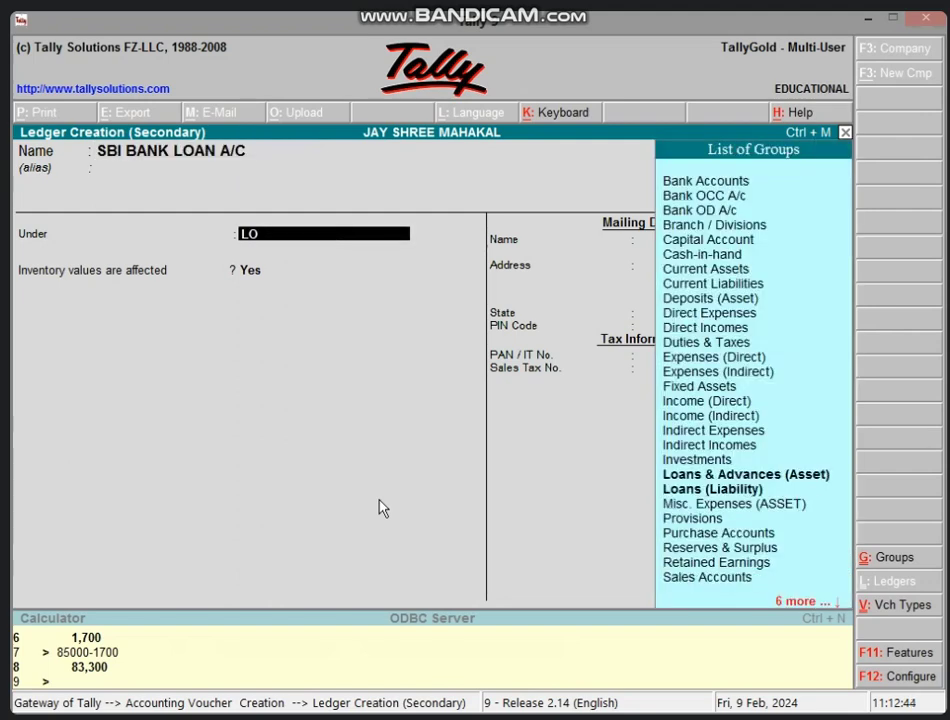
{"action": "key", "text": "Return"}
{"action": "key", "text": "Return"}
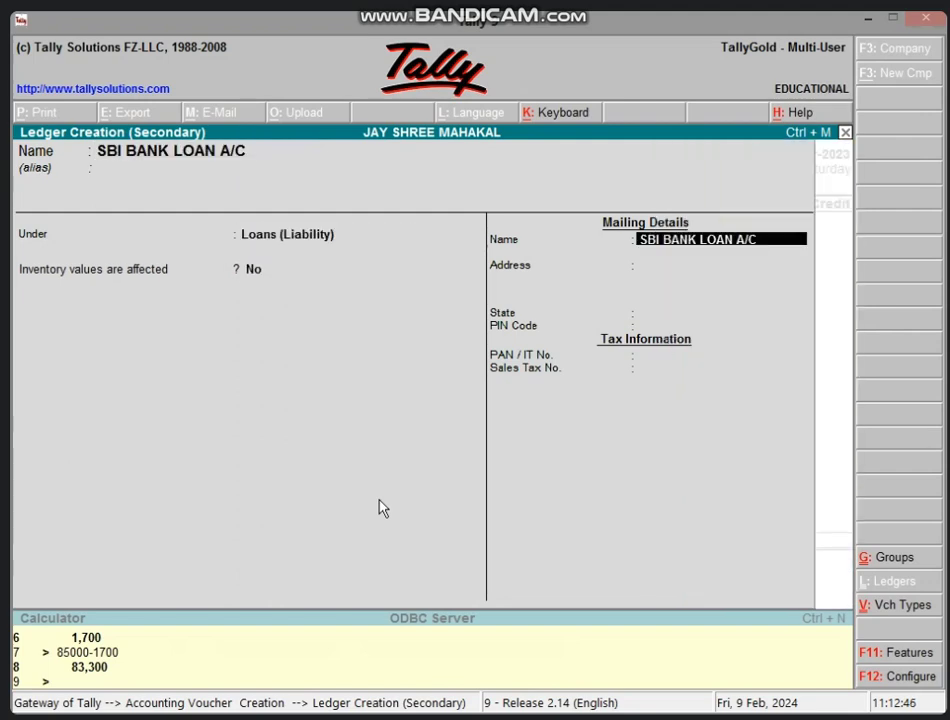
{"action": "key", "text": "Return"}
{"action": "key", "text": "Return"}
{"action": "key", "text": "ctrl+a"}
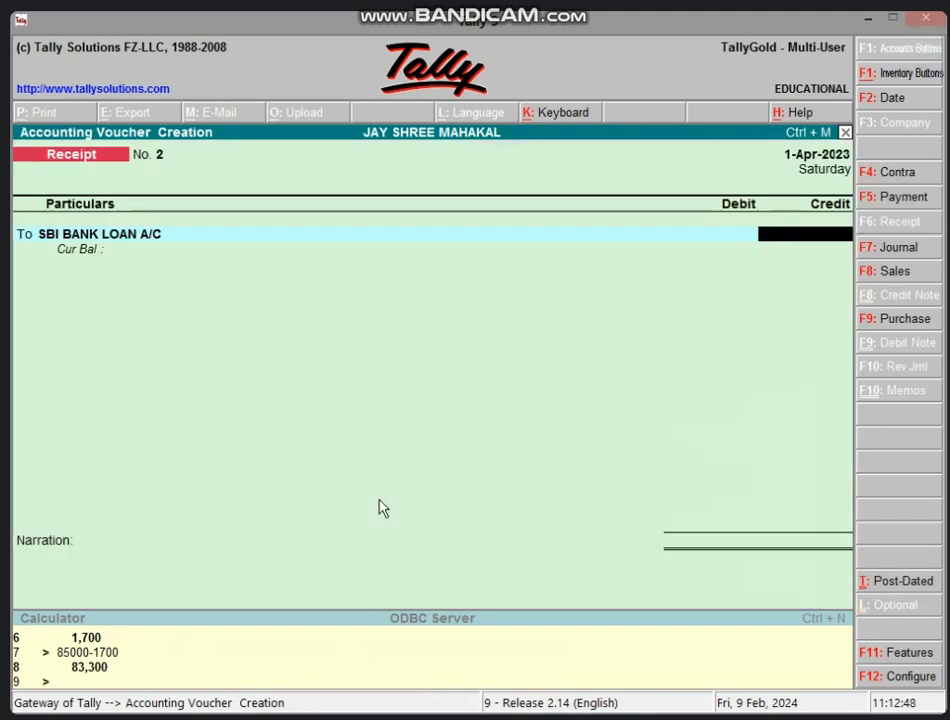
Step: Credit SBI BANK LOAN A/C 8,00,000, debit Cash the same amount, and accept the receipt
{"action": "type", "text": "800000"}
{"action": "key", "text": "Return"}
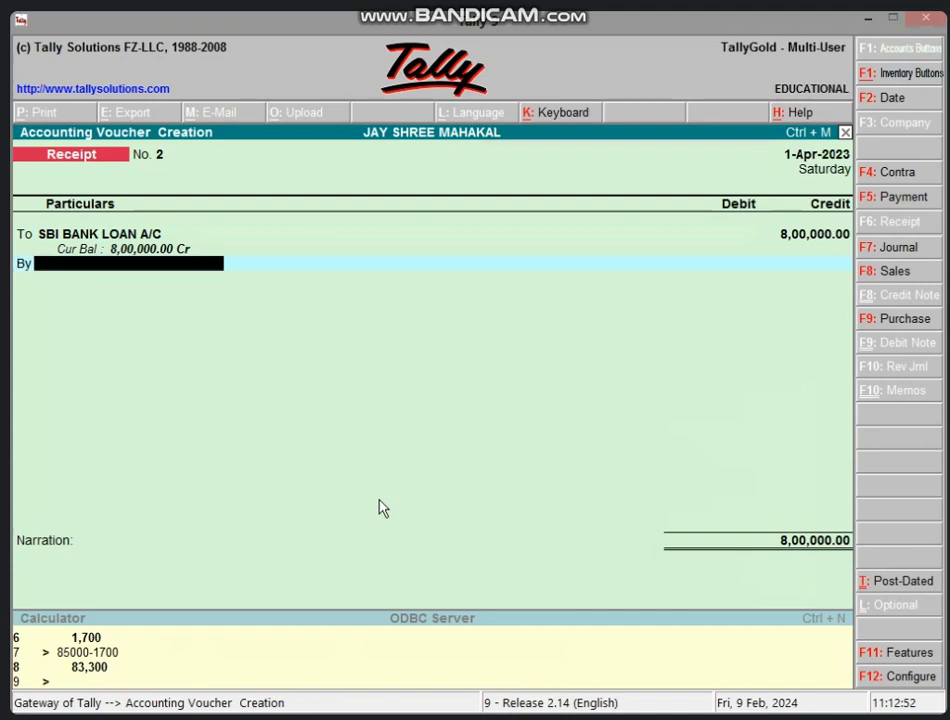
{"action": "type", "text": "CAS"}
{"action": "key", "text": "Return"}
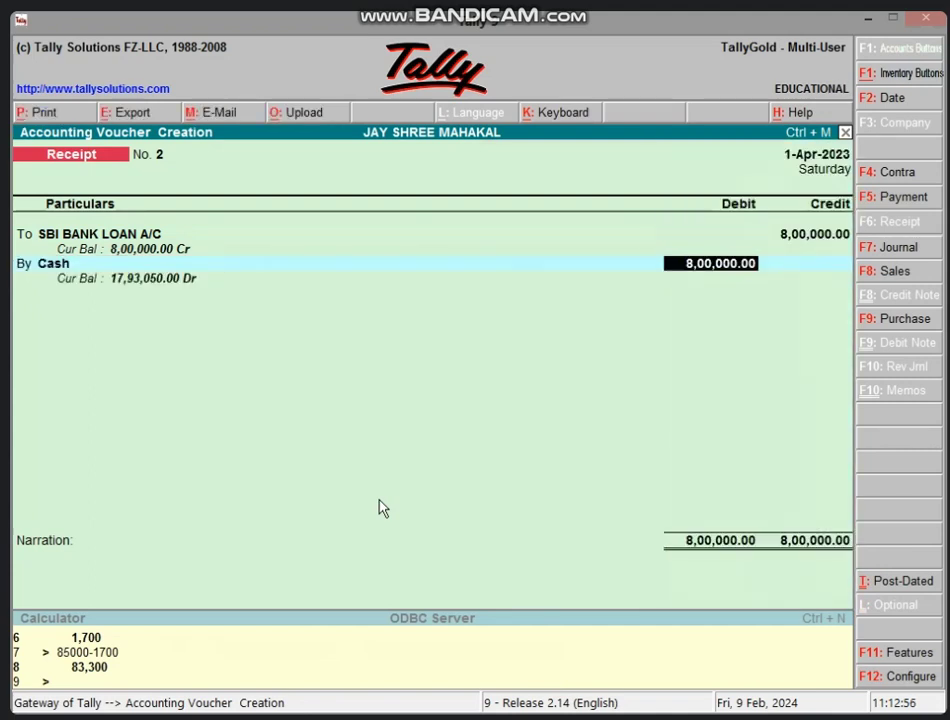
{"action": "key", "text": "Return"}
{"action": "key", "text": "Return"}
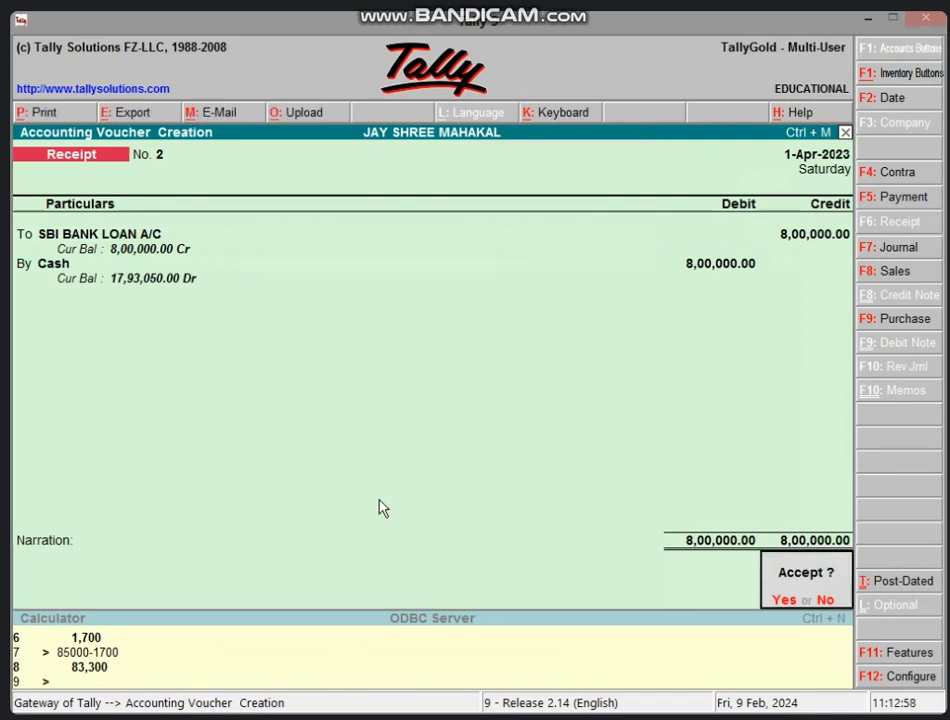
{"action": "key", "text": "Return"}
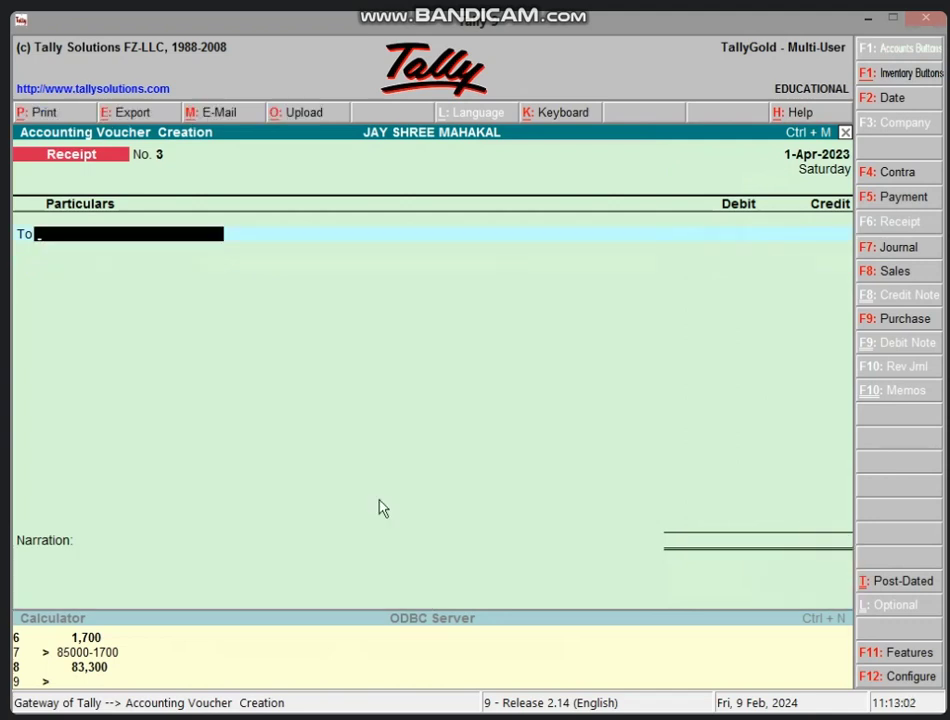
Step: Switch to a Journal voucher and create an INTEREST A/C ledger under Indirect Expenses for the debit line
{"action": "key", "text": "F7"}
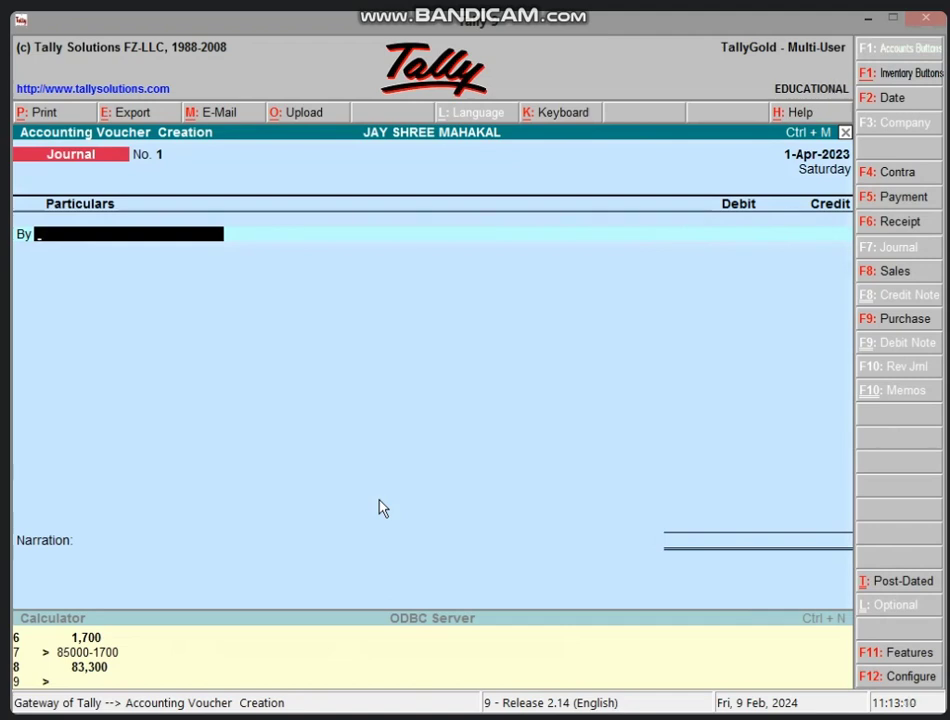
{"action": "key", "text": "alt+c"}
{"action": "type", "text": "IN"}
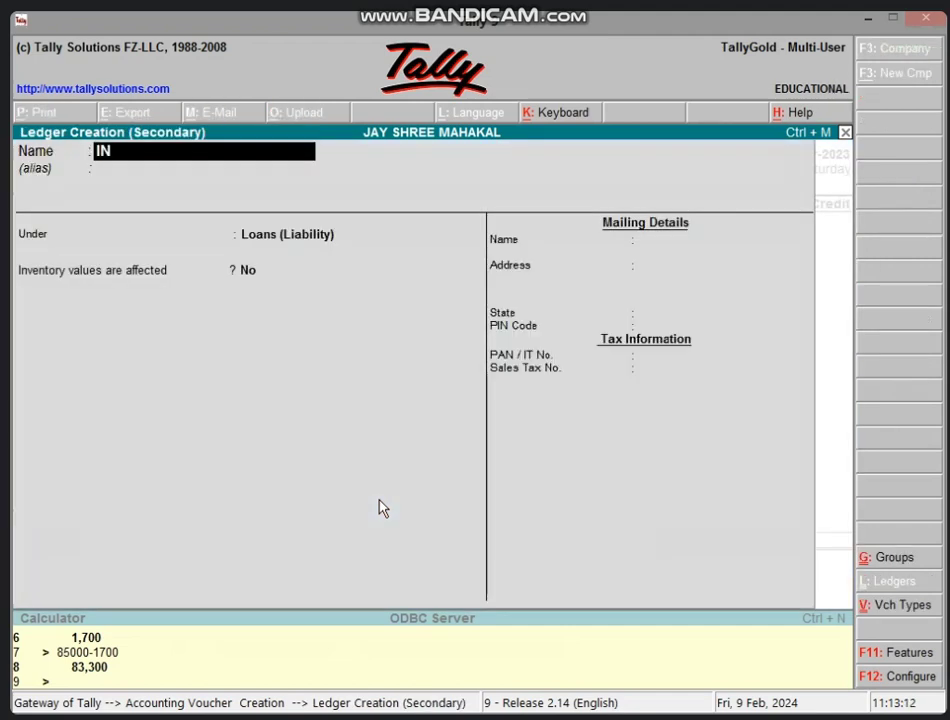
{"action": "type", "text": "TEREST"}
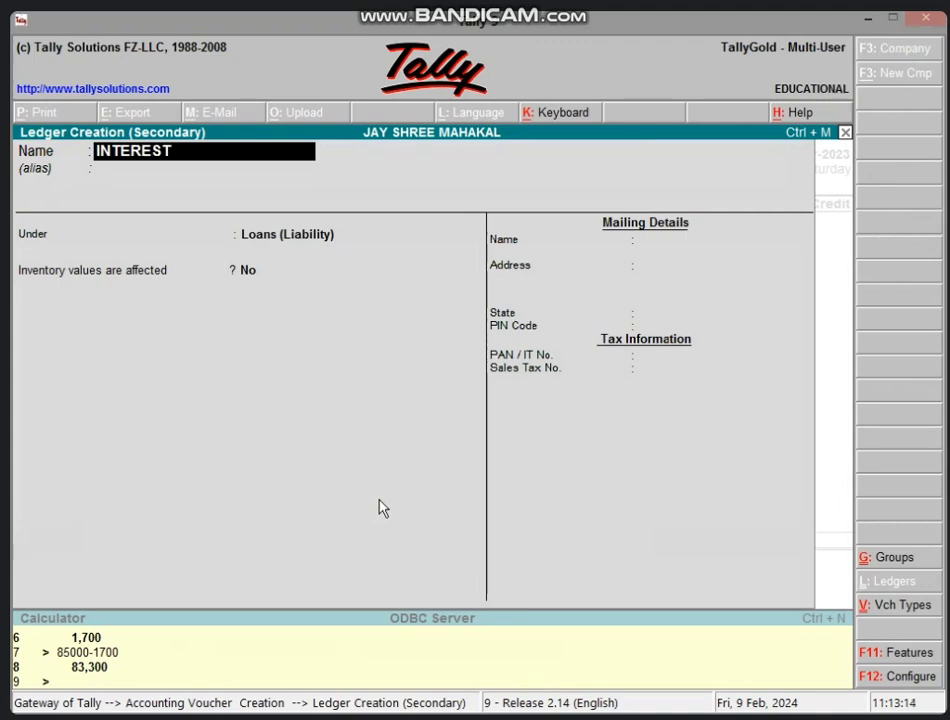
{"action": "type", "text": " A/C"}
{"action": "key", "text": "Return"}
{"action": "key", "text": "Return"}
{"action": "type", "text": "IND"}
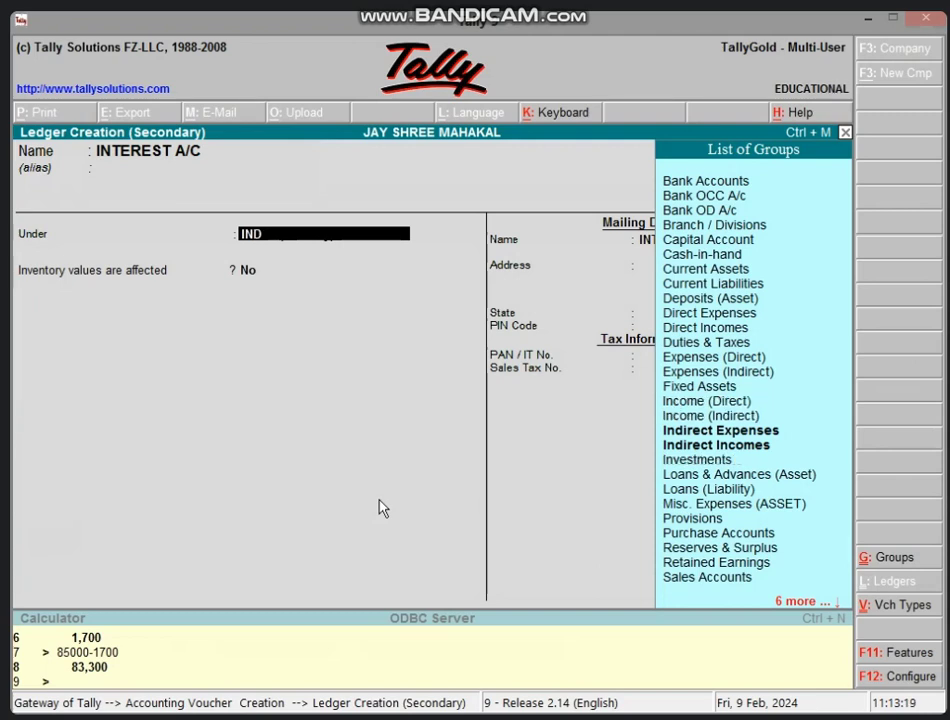
{"action": "key", "text": "Down"}
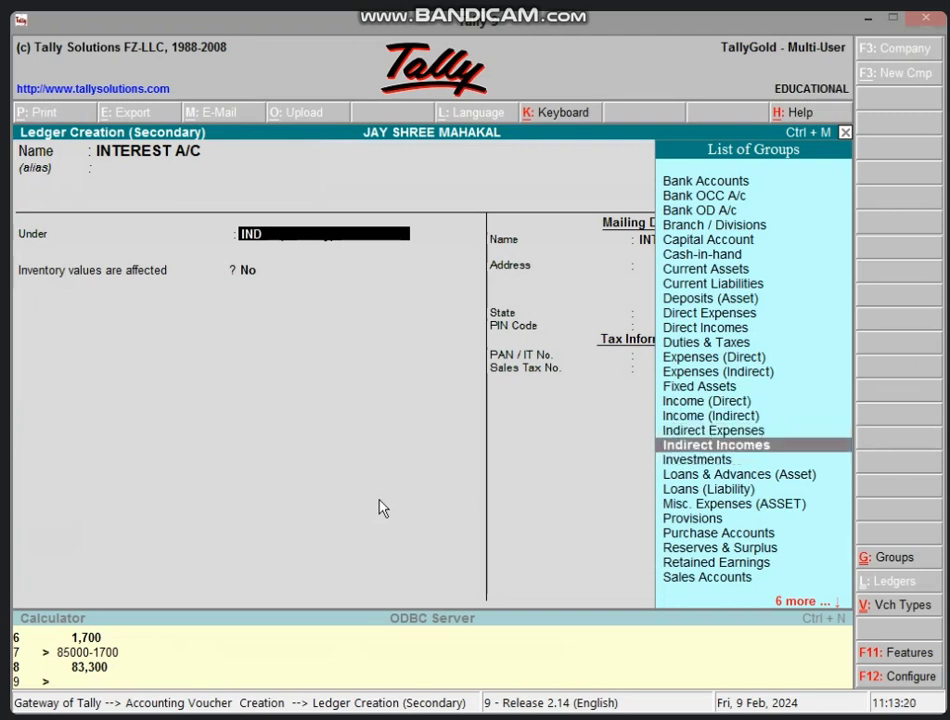
{"action": "key", "text": "Up"}
{"action": "key", "text": "Return"}
{"action": "key", "text": "Return"}
{"action": "key", "text": "Return"}
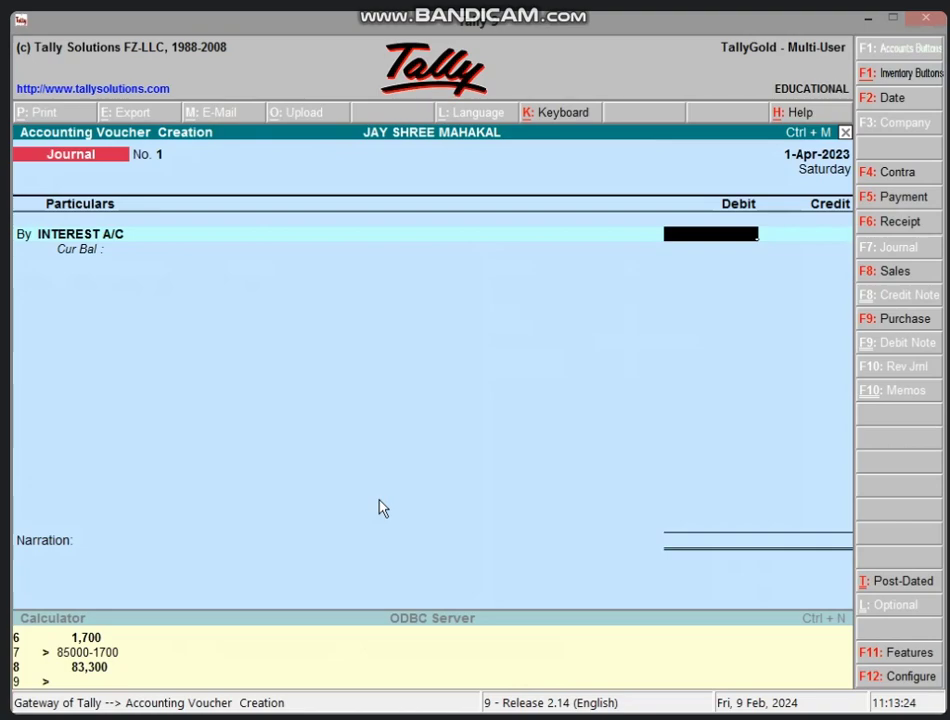
Step: Check total interest in Excel B4, then debit INTEREST A/C and credit SBI BANK LOAN A/C 2,40,000
{"action": "left_click", "coordinate": [867, 17]}
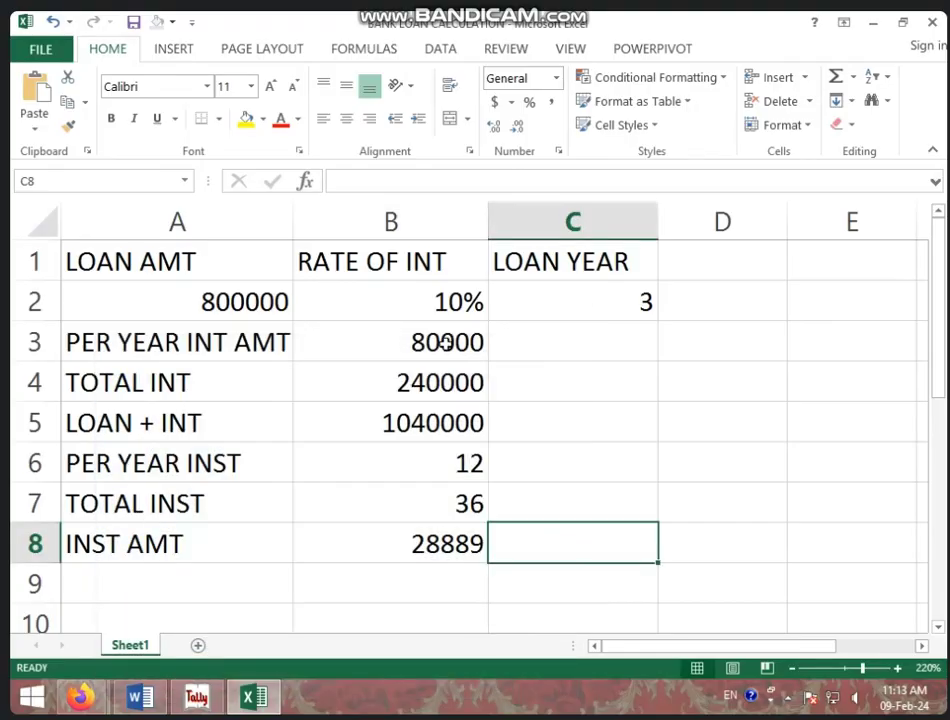
{"action": "left_click", "coordinate": [421, 388]}
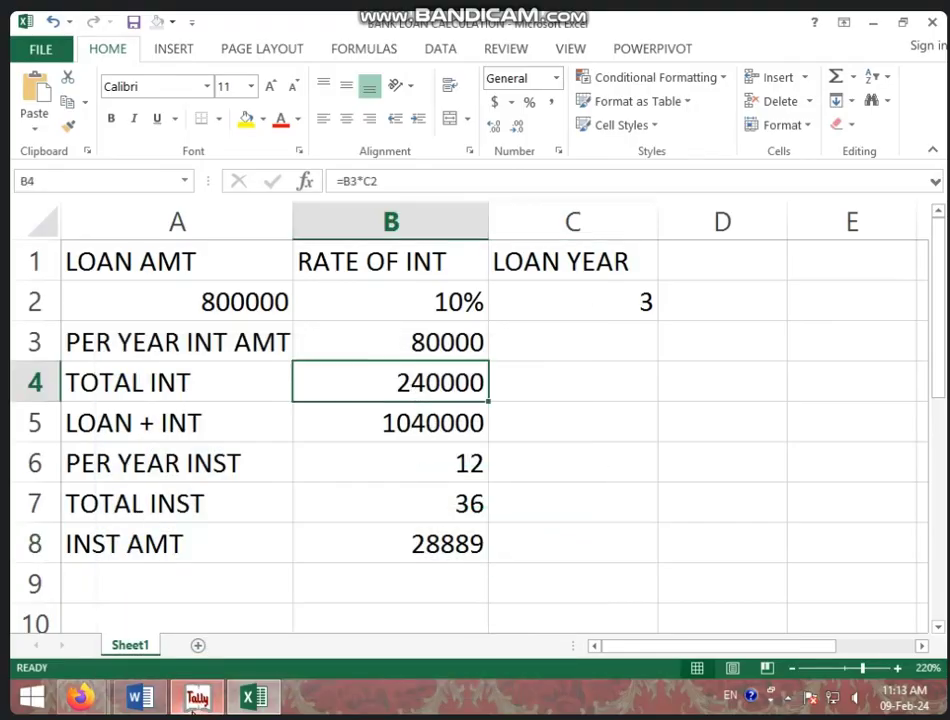
{"action": "left_click", "coordinate": [195, 707]}
{"action": "type", "text": "2,40,"}
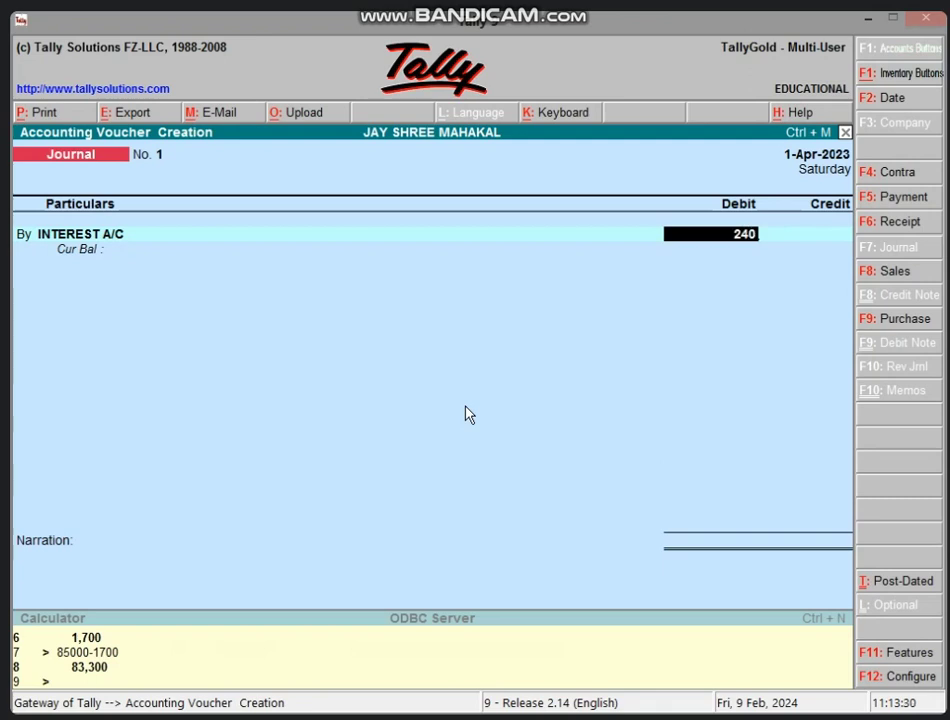
{"action": "type", "text": "000"}
{"action": "key", "text": "Return"}
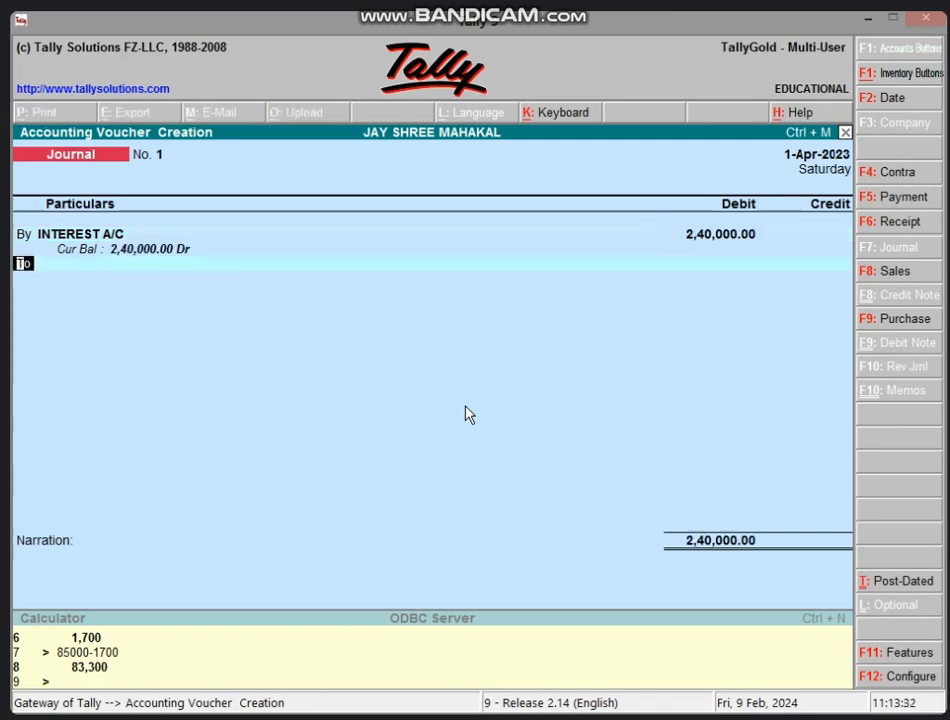
{"action": "key", "text": "Return"}
{"action": "type", "text": "SB"}
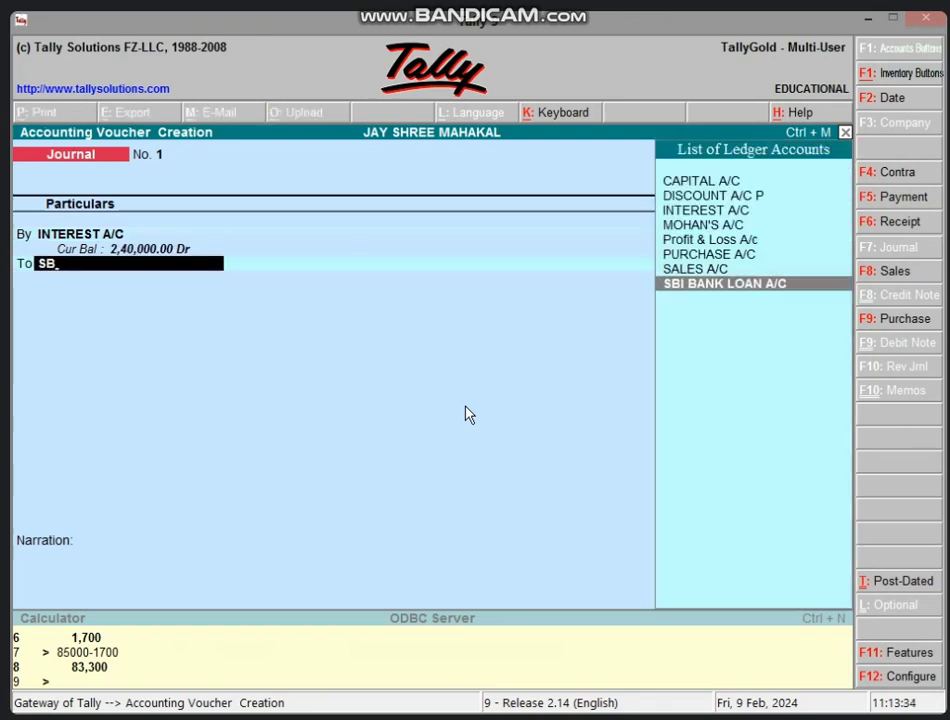
{"action": "key", "text": "Return"}
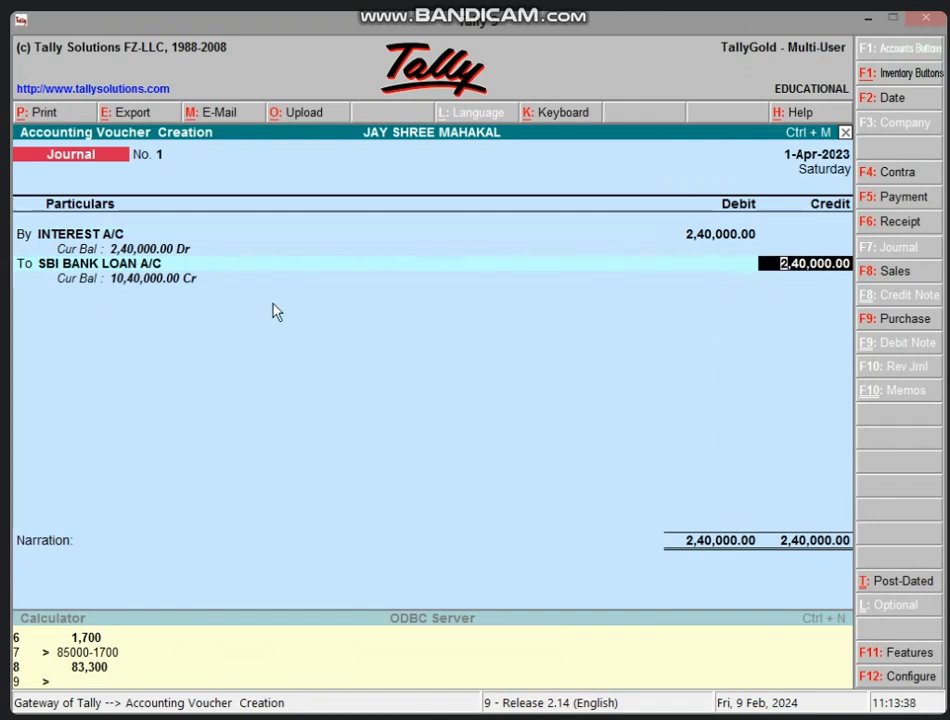
{"action": "key", "text": "Return"}
{"action": "key", "text": "Return"}
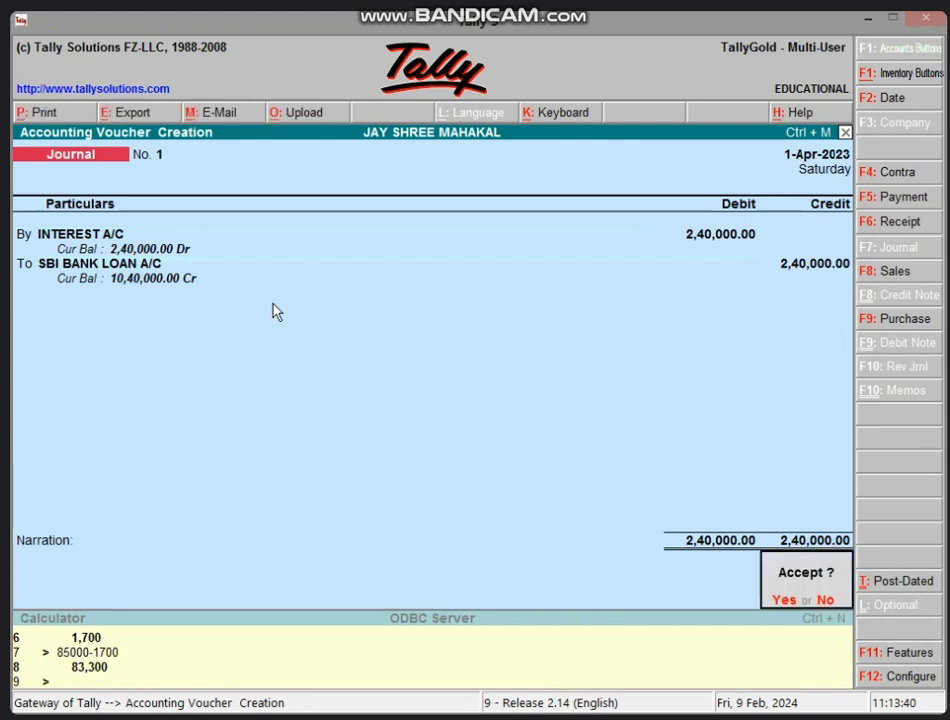
{"action": "key", "text": "Return"}
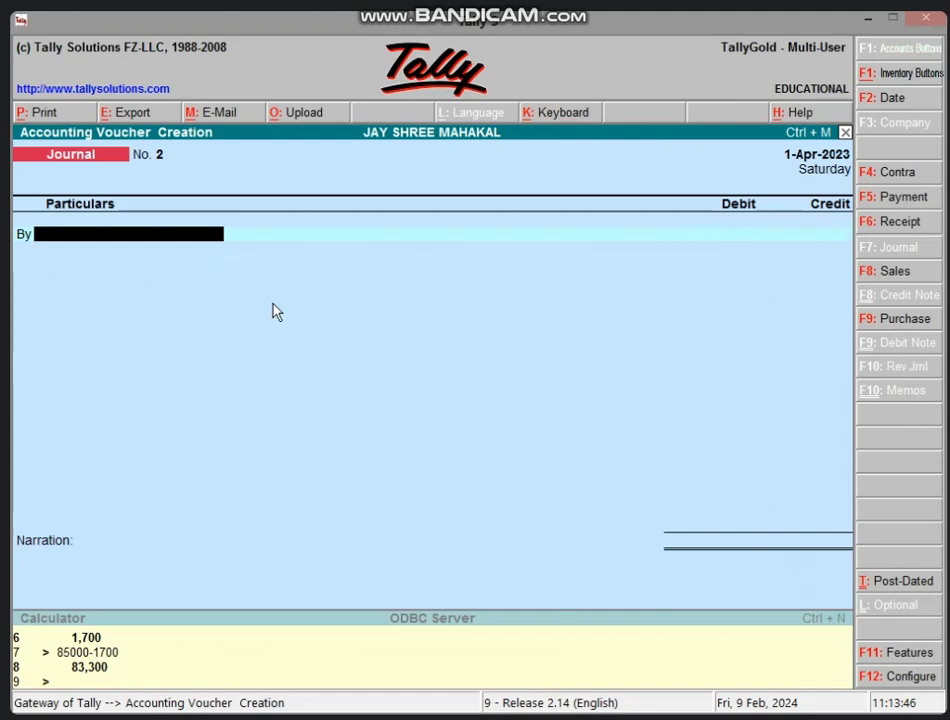
Step: Record a Payment voucher debiting SBI BANK LOAN A/C 28,889 (from Excel B8) and crediting Cash
{"action": "key", "text": "F5"}
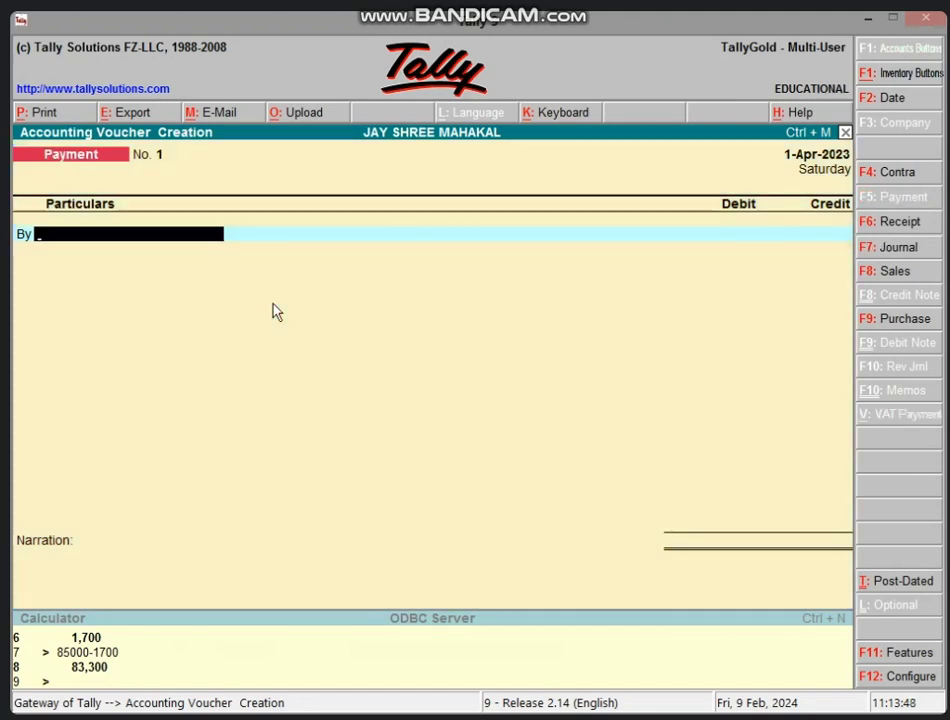
{"action": "type", "text": "SB"}
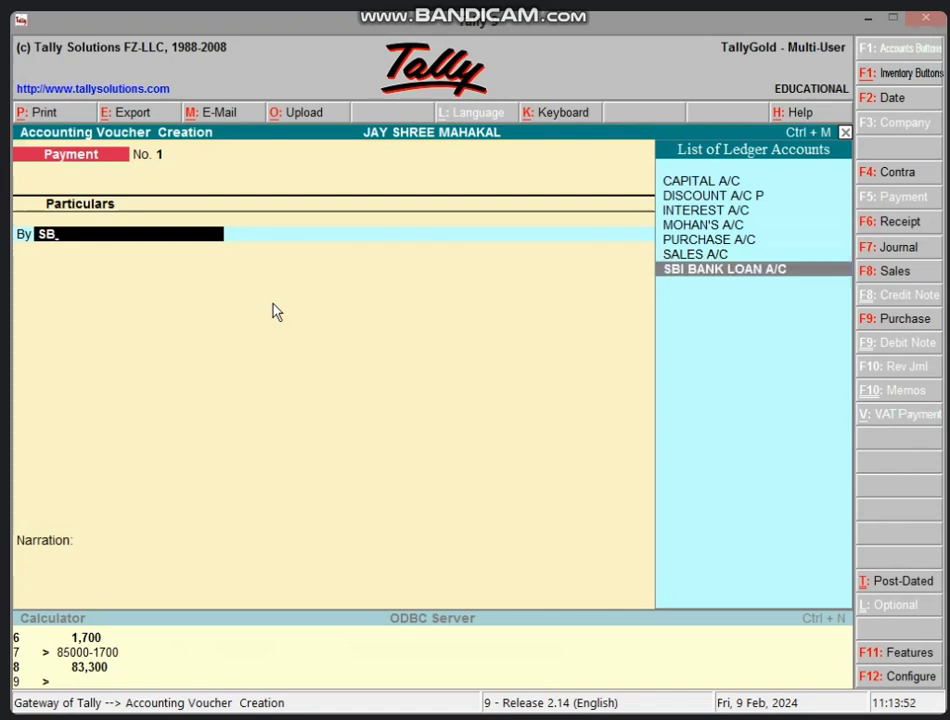
{"action": "key", "text": "Return"}
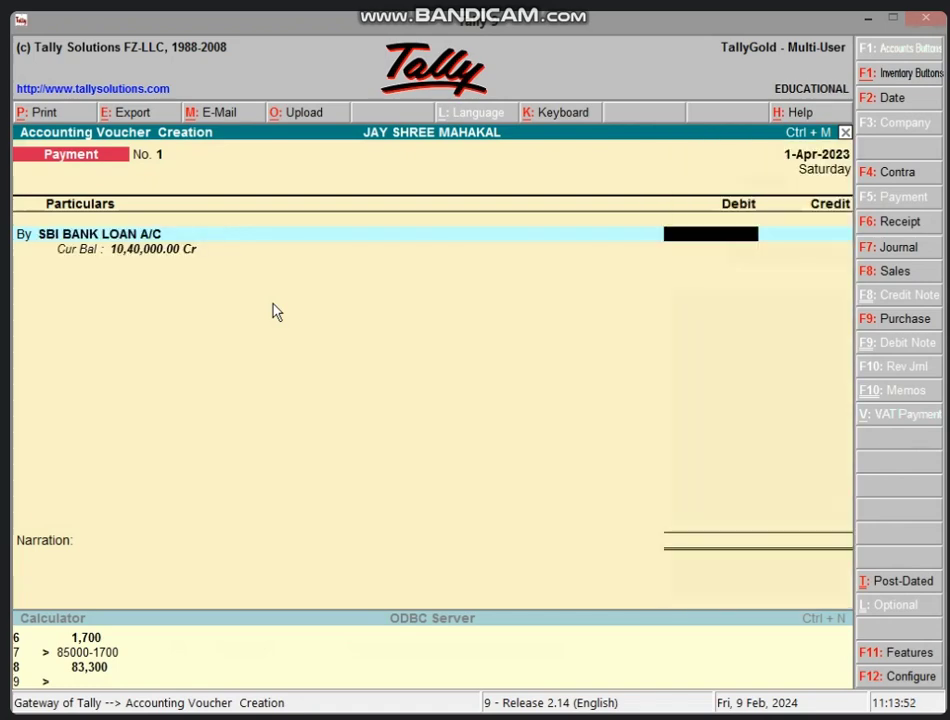
{"action": "key", "text": "alt+Tab"}
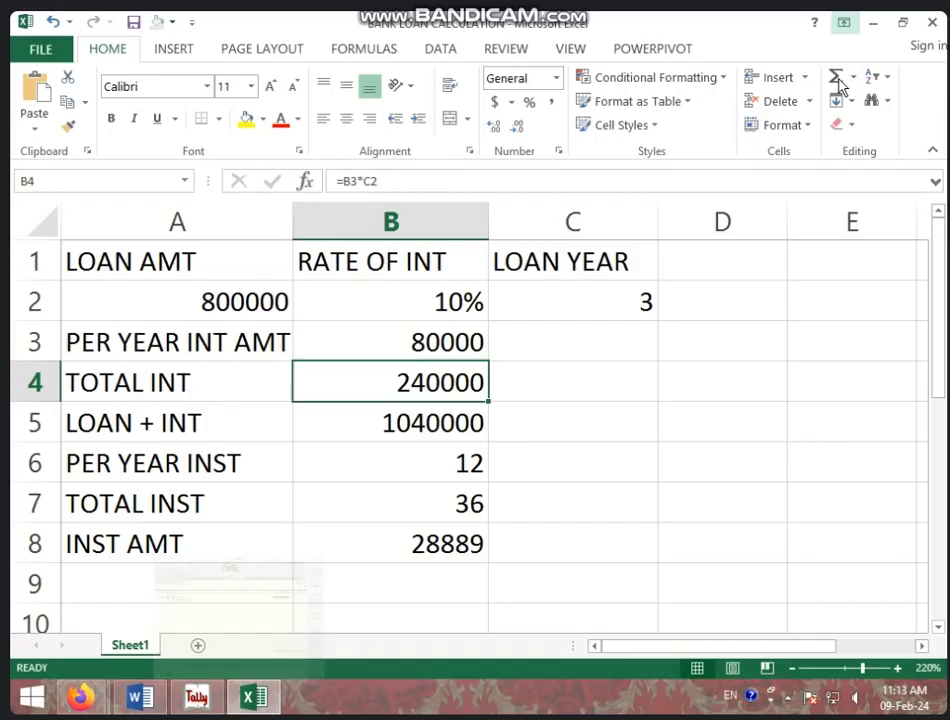
{"action": "left_click", "coordinate": [431, 528]}
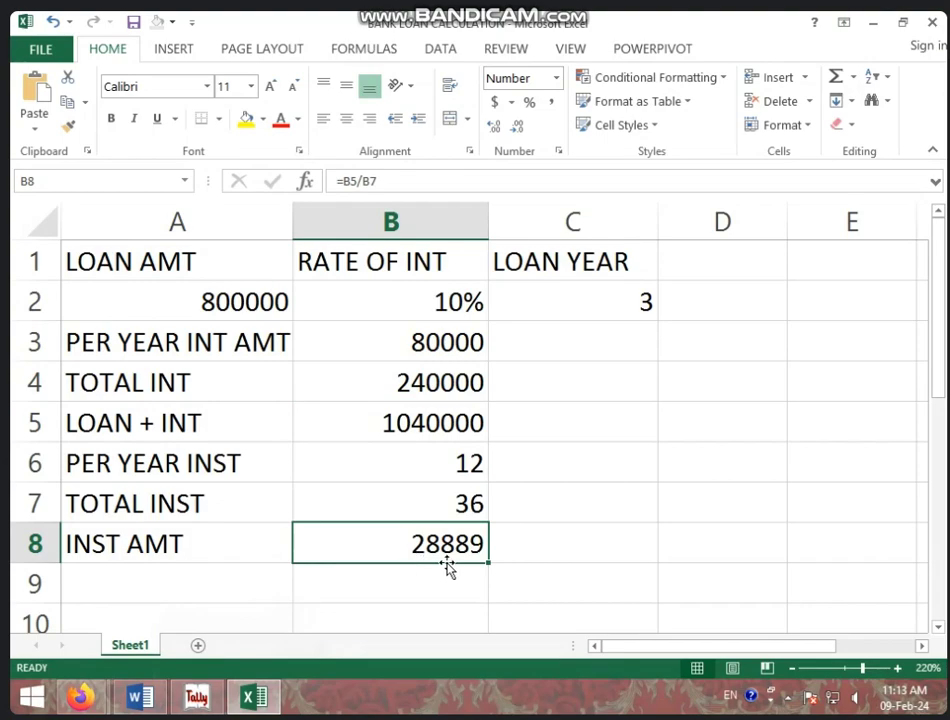
{"action": "left_click", "coordinate": [198, 693]}
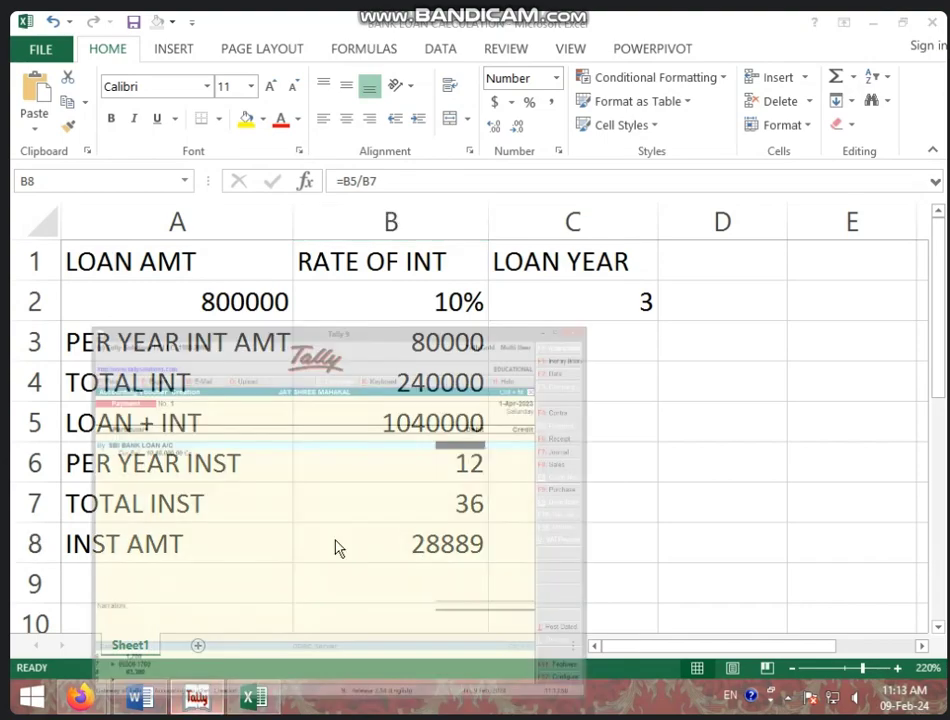
{"action": "type", "text": "28,889"}
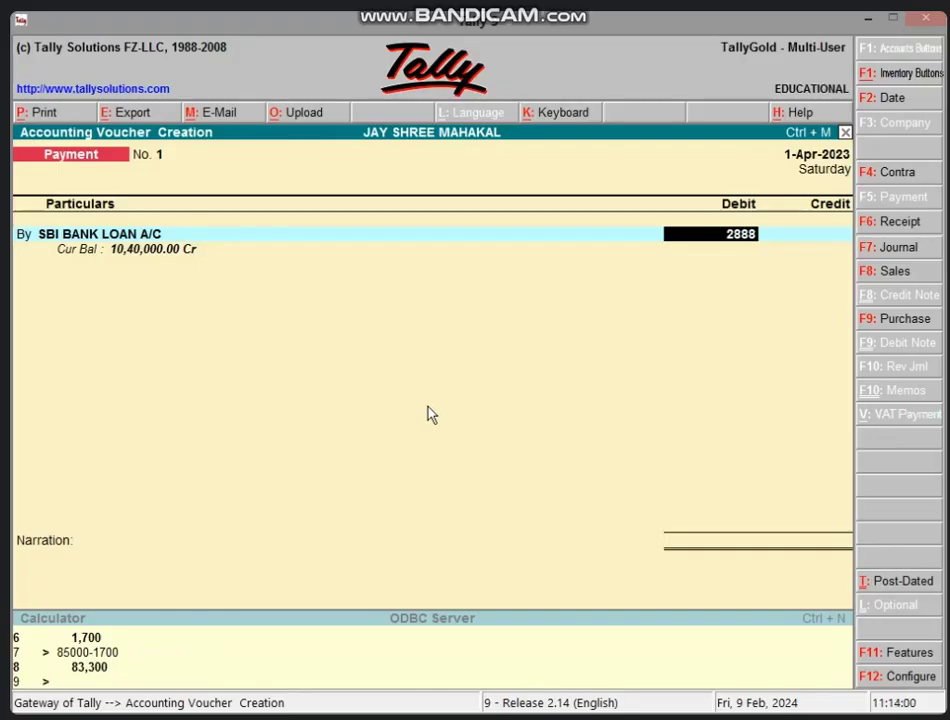
{"action": "key", "text": "Return"}
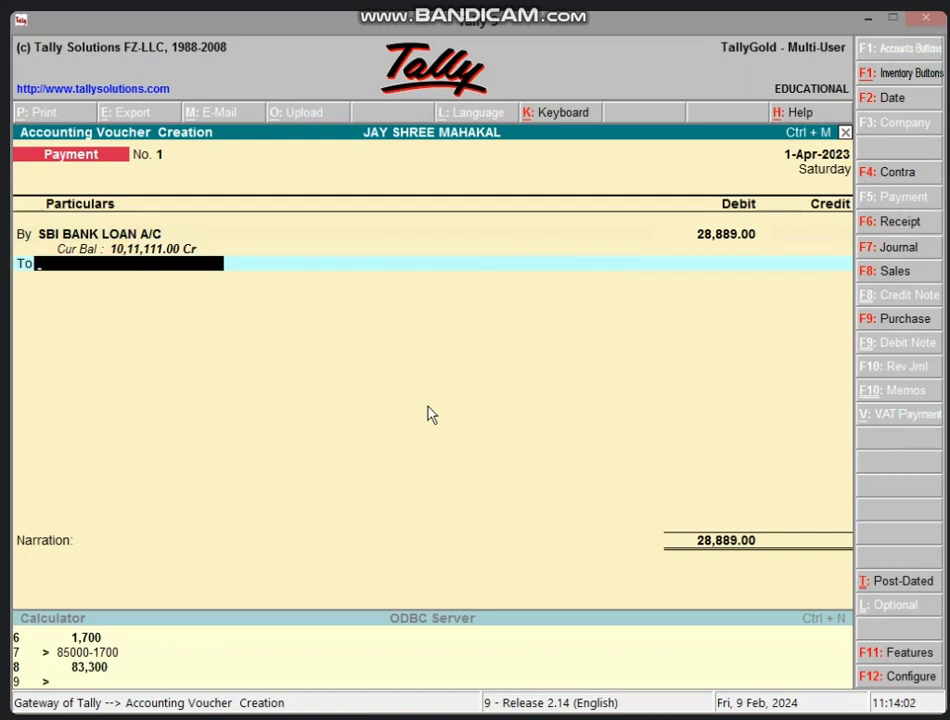
{"action": "type", "text": "CA"}
{"action": "key", "text": "Return"}
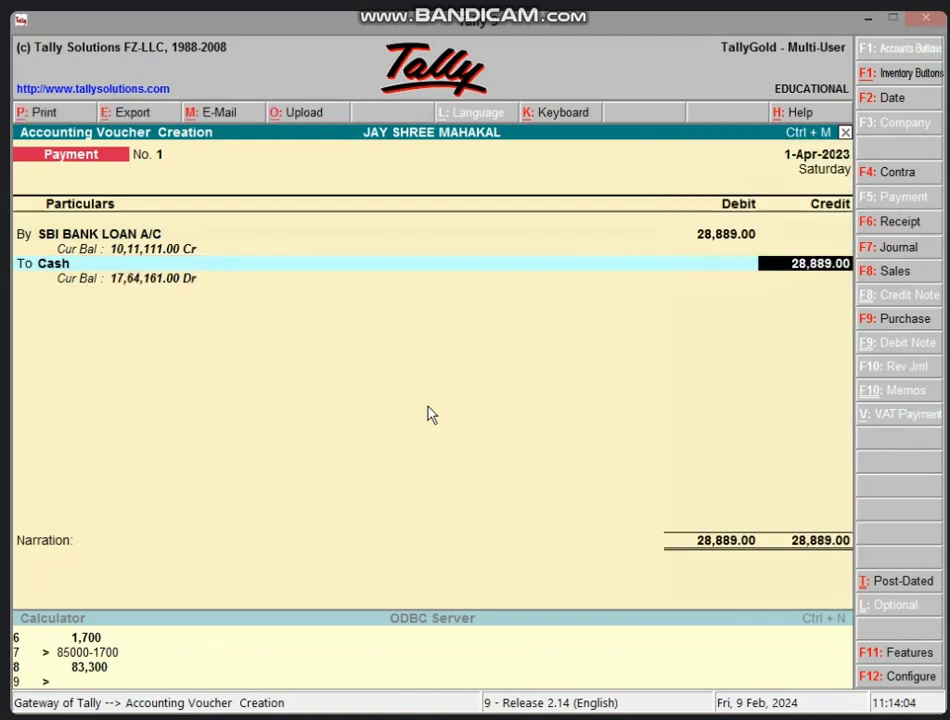
{"action": "key", "text": "Return"}
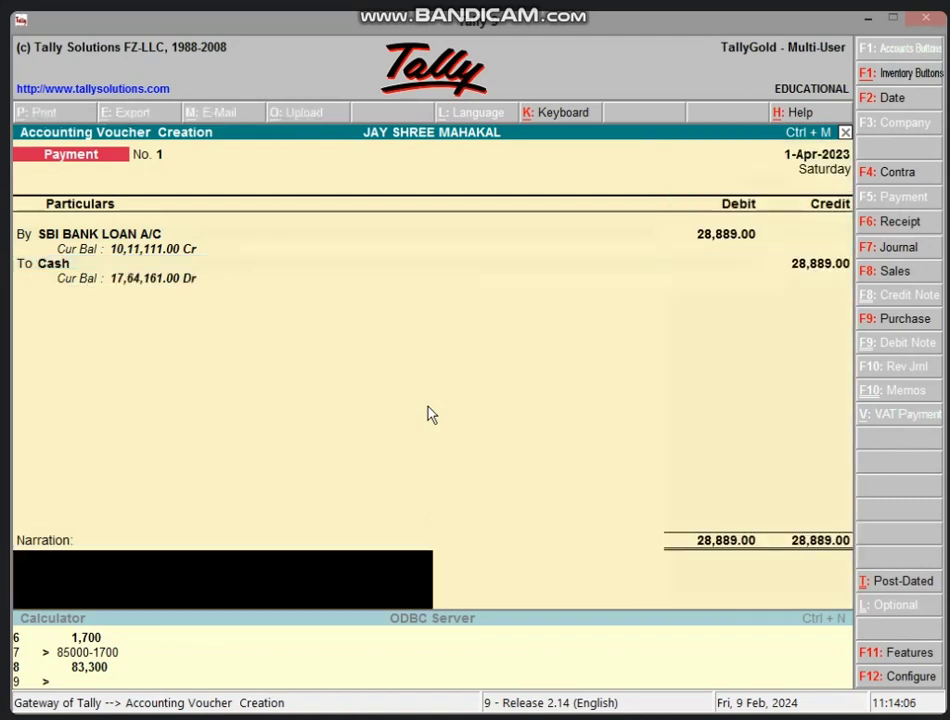
{"action": "key", "text": "Return"}
{"action": "key", "text": "Return"}
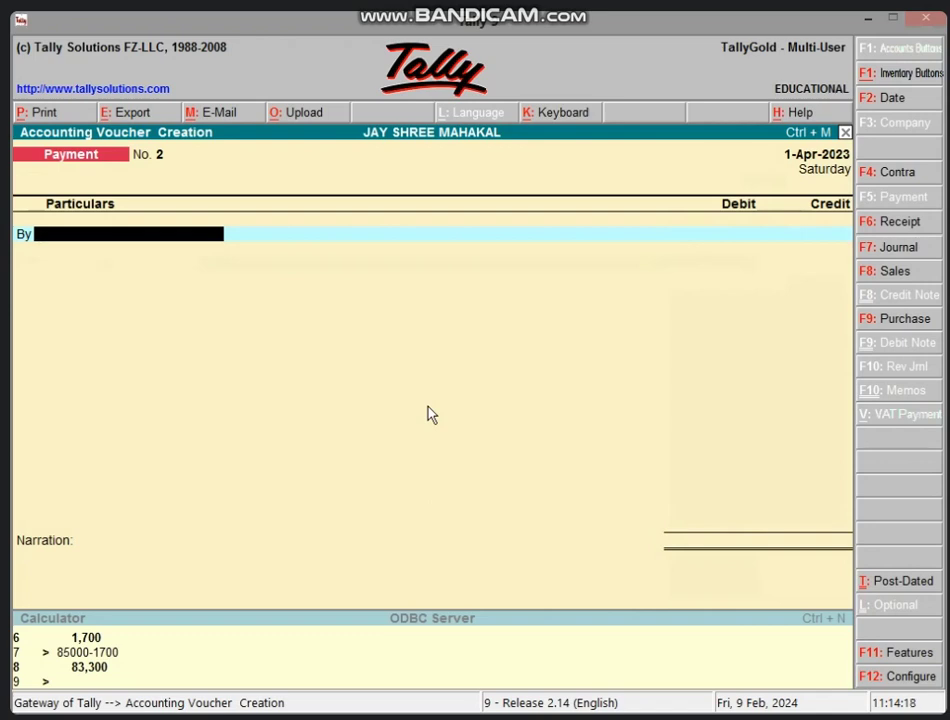
Step: Open a new Sales voucher with F8
{"action": "key", "text": "F8"}
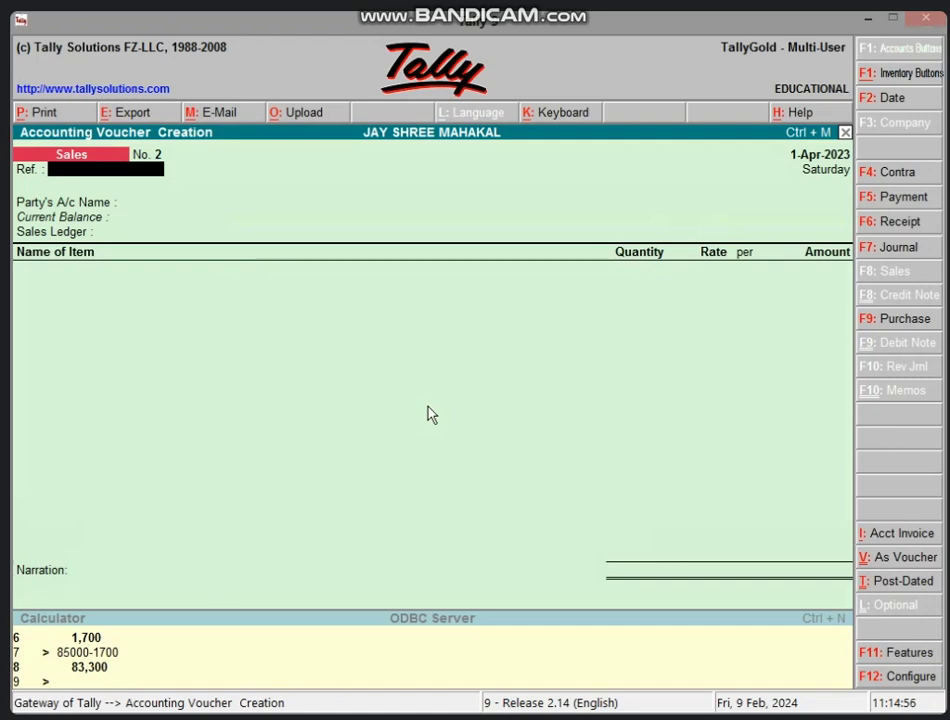
Step: Switch the sales entry to voucher mode and create a BANK A/C ledger under Bank Accounts
{"action": "left_click", "coordinate": [892, 559]}
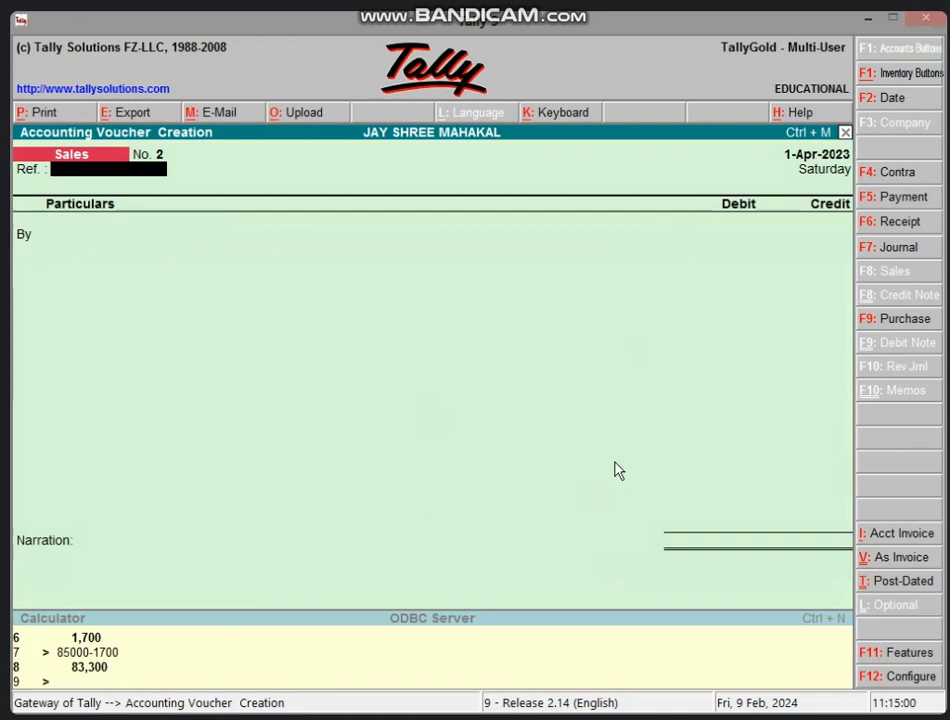
{"action": "key", "text": "Return"}
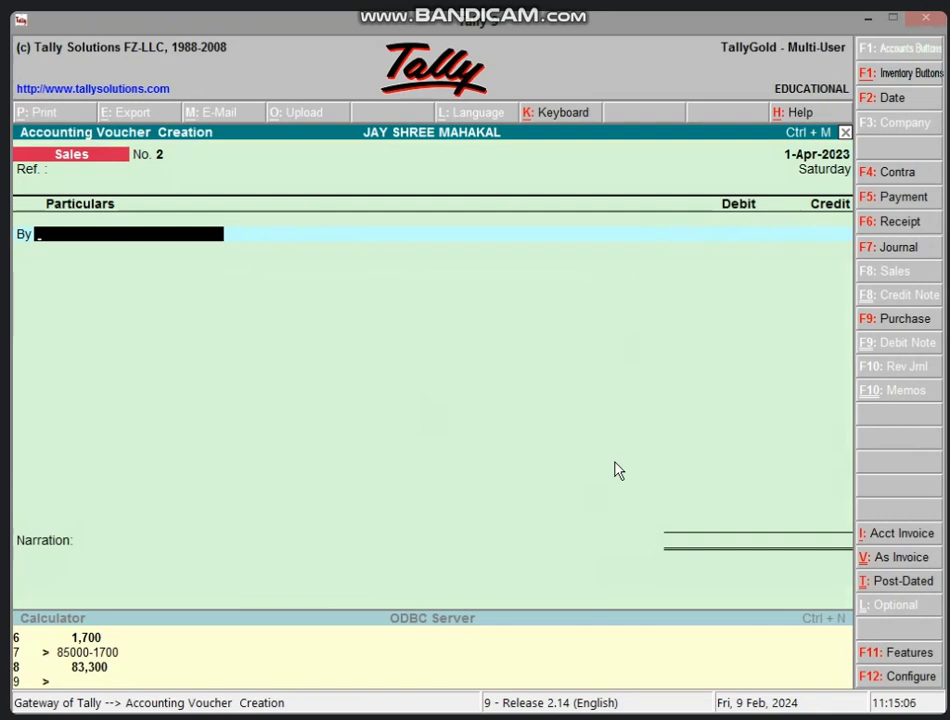
{"action": "key", "text": "alt+c"}
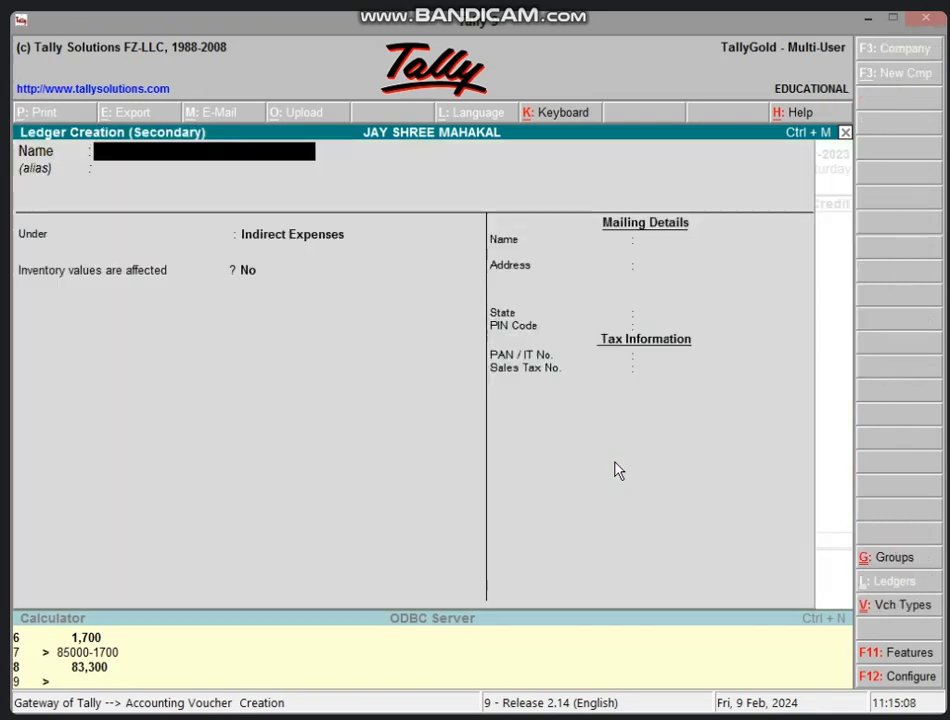
{"action": "type", "text": "BANK A/C"}
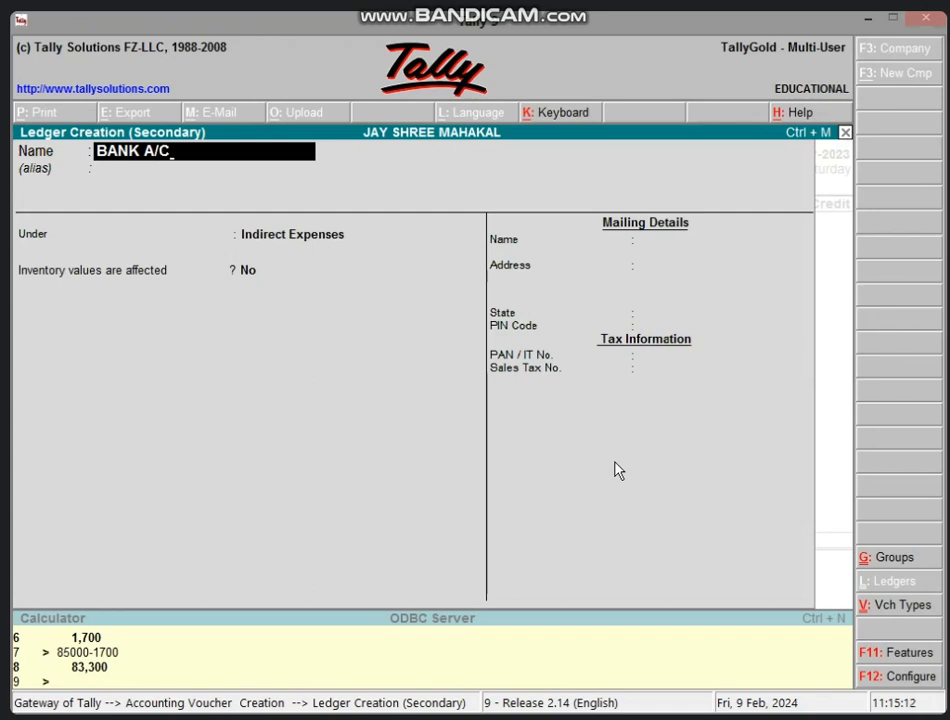
{"action": "key", "text": "Return"}
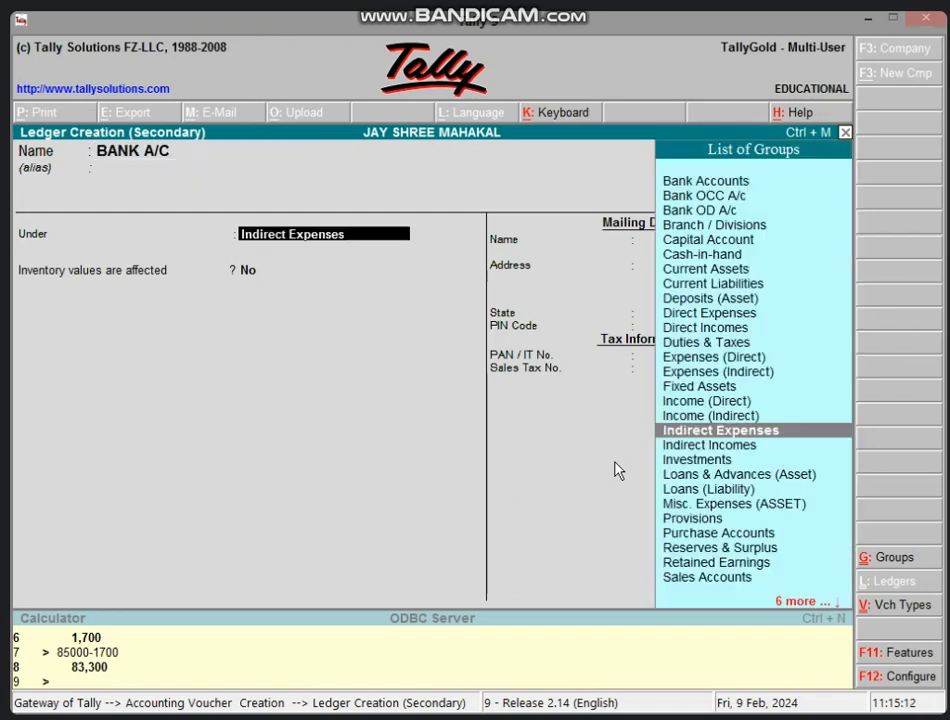
{"action": "type", "text": "BAN"}
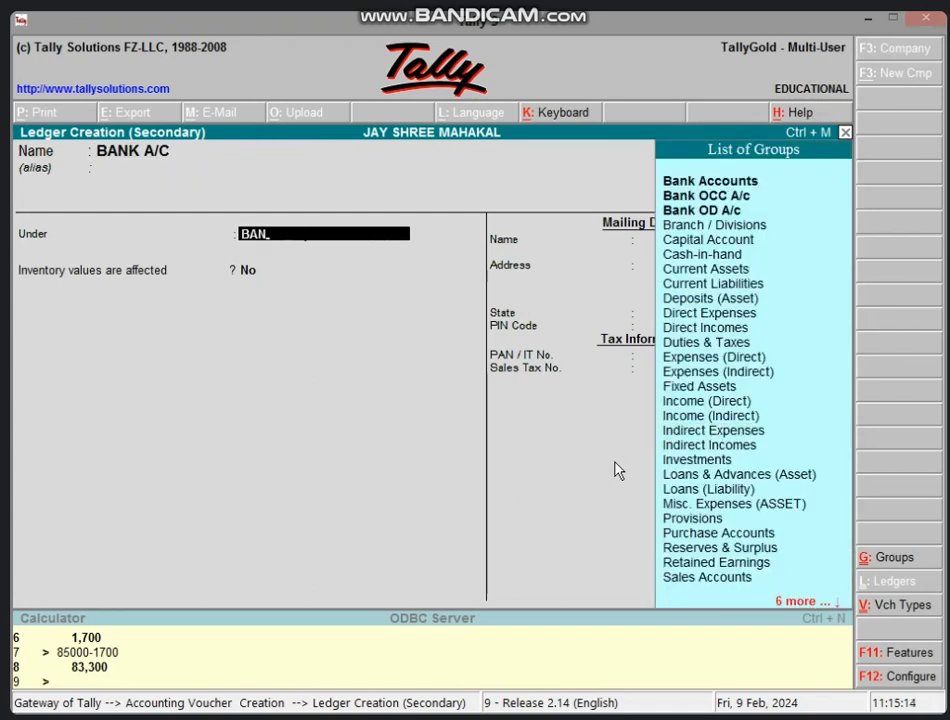
{"action": "key", "text": "Return"}
{"action": "key", "text": "Return"}
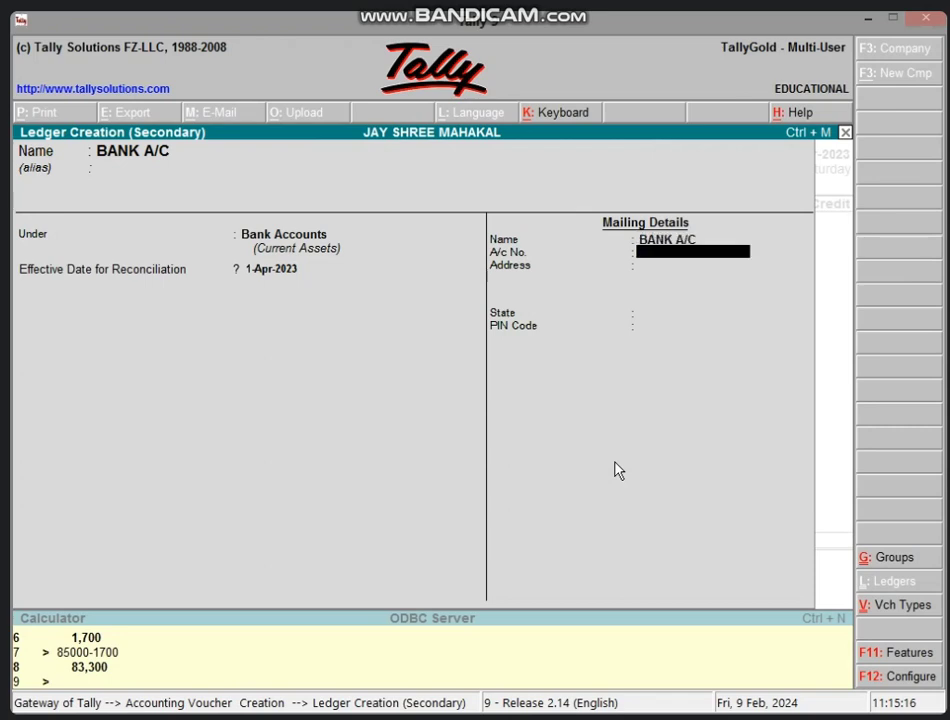
{"action": "key", "text": "Return"}
{"action": "key", "text": "Return"}
{"action": "key", "text": "Return"}
{"action": "key", "text": "Return"}
{"action": "key", "text": "Return"}
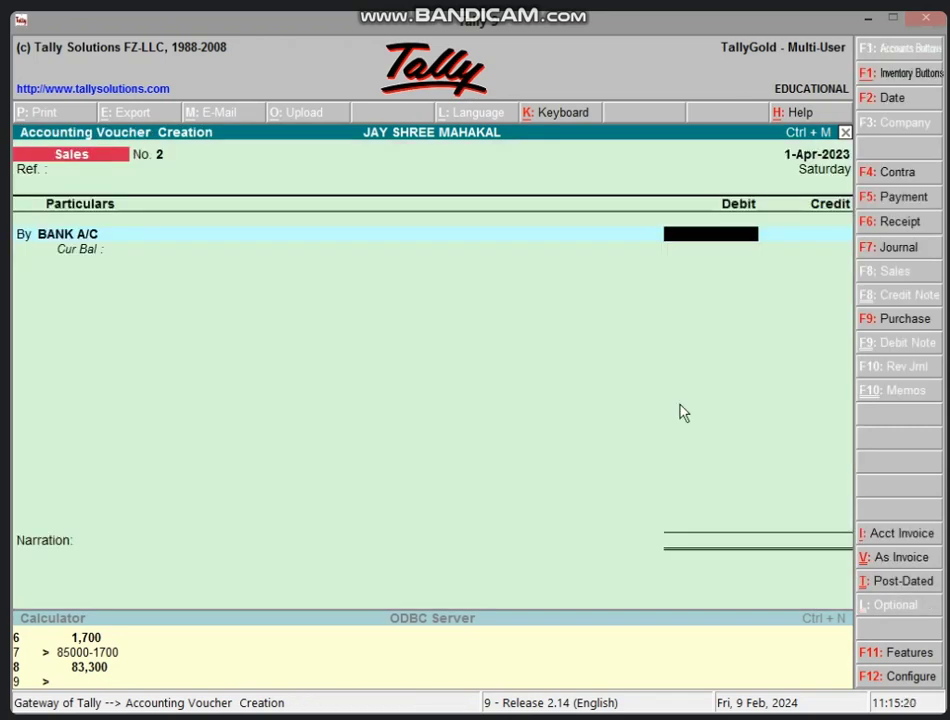
Step: Debit BANK A/C 65,000 and credit SALES A/C 65,000, bringing the voucher to its save confirmation
{"action": "type", "text": "65000"}
{"action": "key", "text": "Return"}
{"action": "type", "text": "SA"}
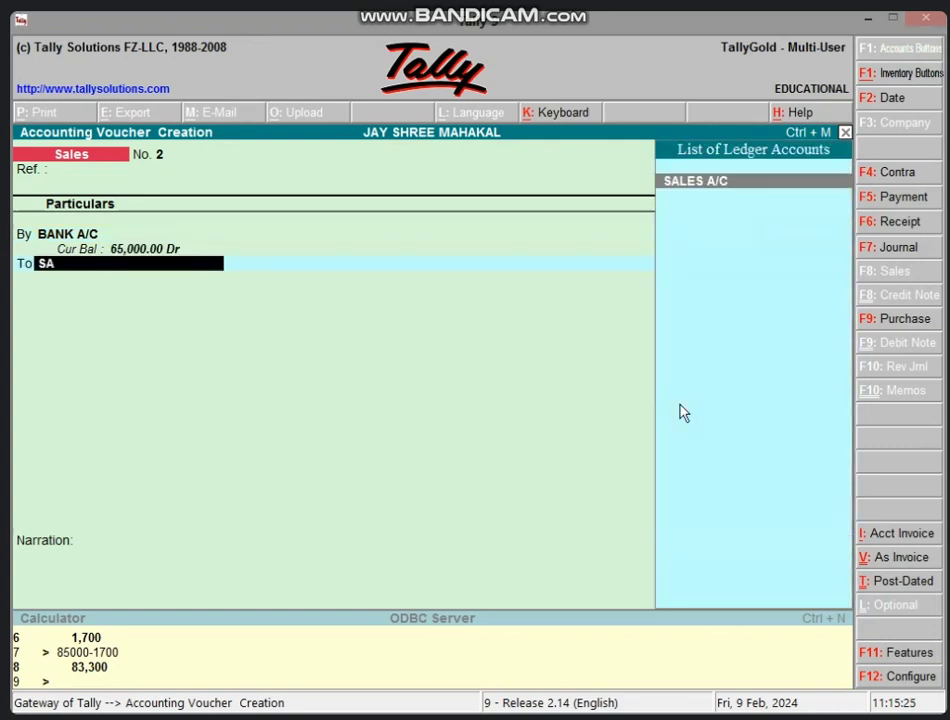
{"action": "key", "text": "Return"}
{"action": "key", "text": "Return"}
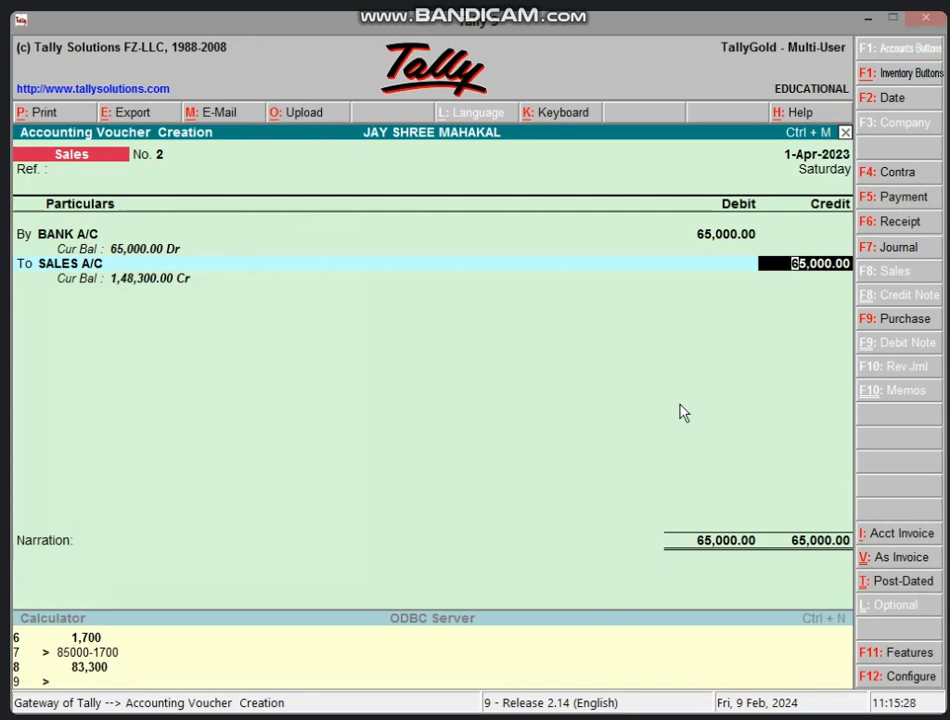
{"action": "key", "text": "Return"}
{"action": "key", "text": "Return"}
{"action": "key", "text": "Return"}
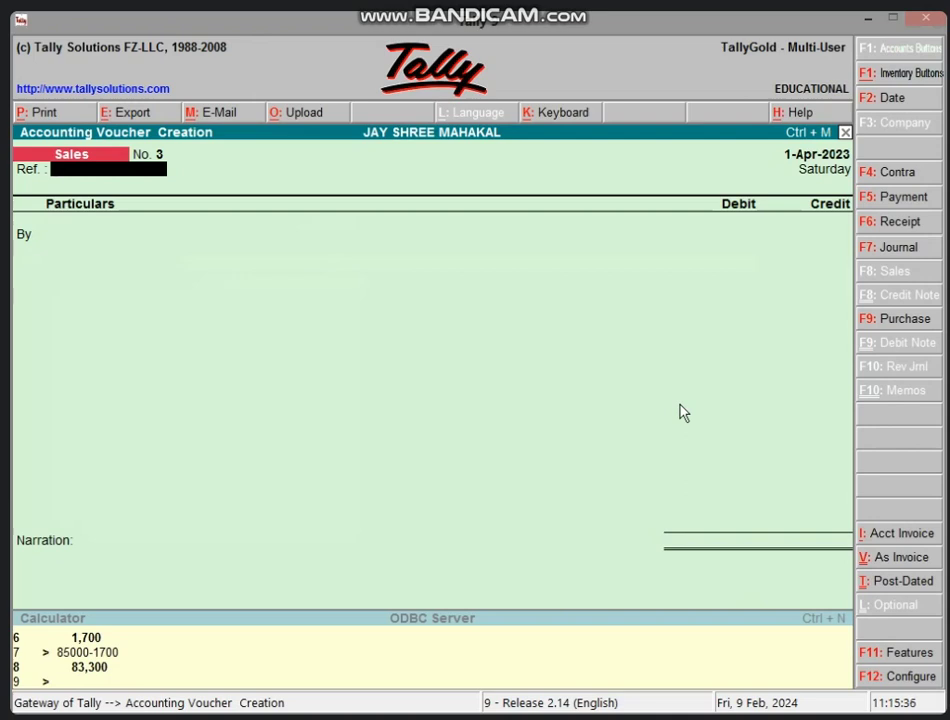
Step: Open a new Contra voucher (F4) and enter Cash as its first ledger
{"action": "key", "text": "F4"}
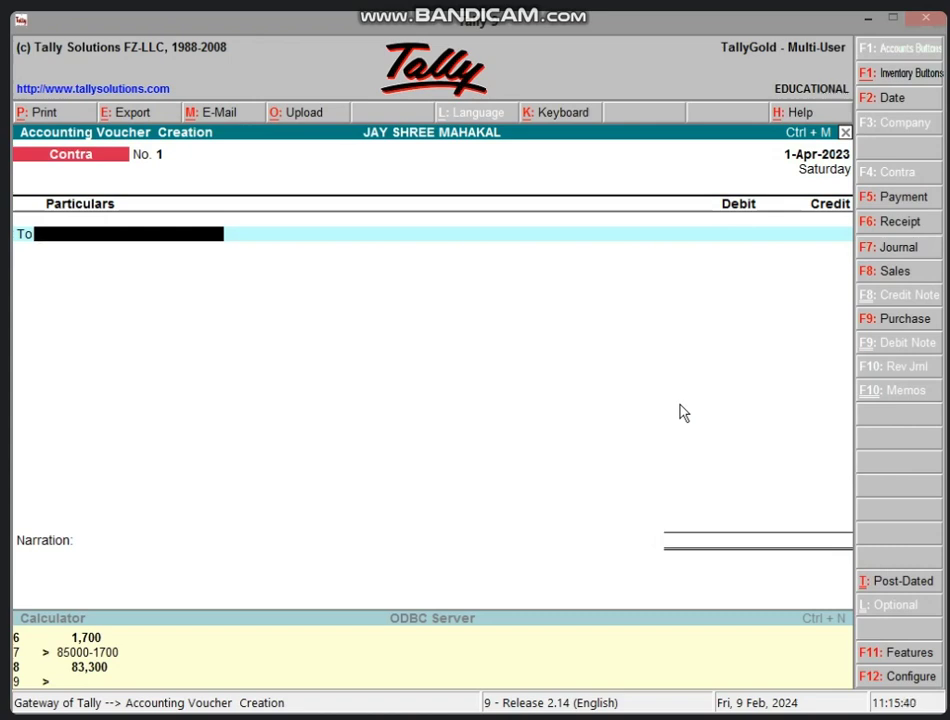
{"action": "type", "text": "CAS"}
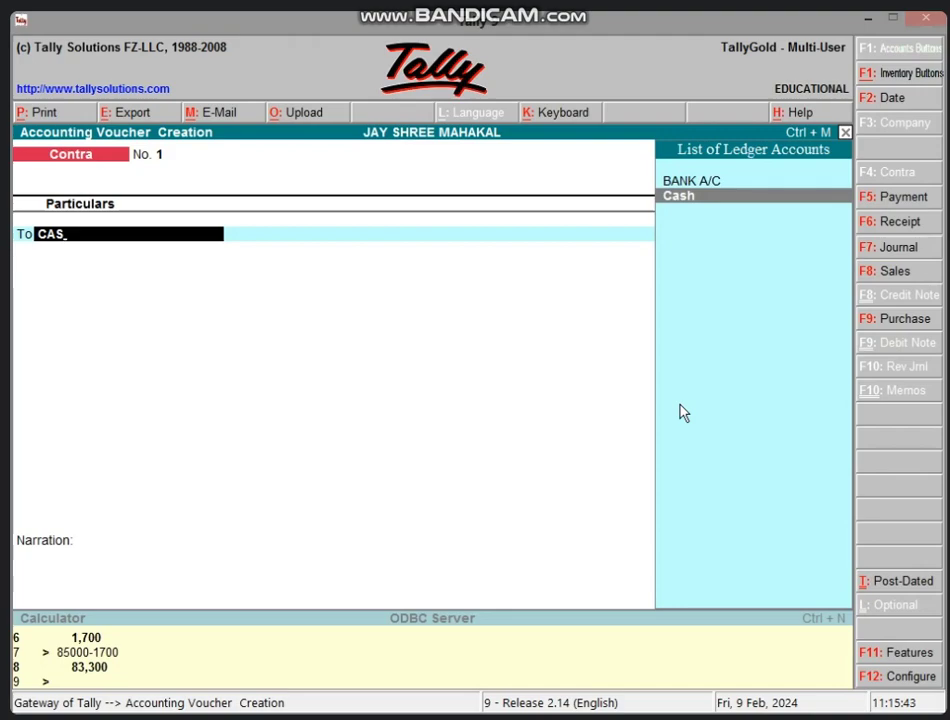
{"action": "key", "text": "Return"}
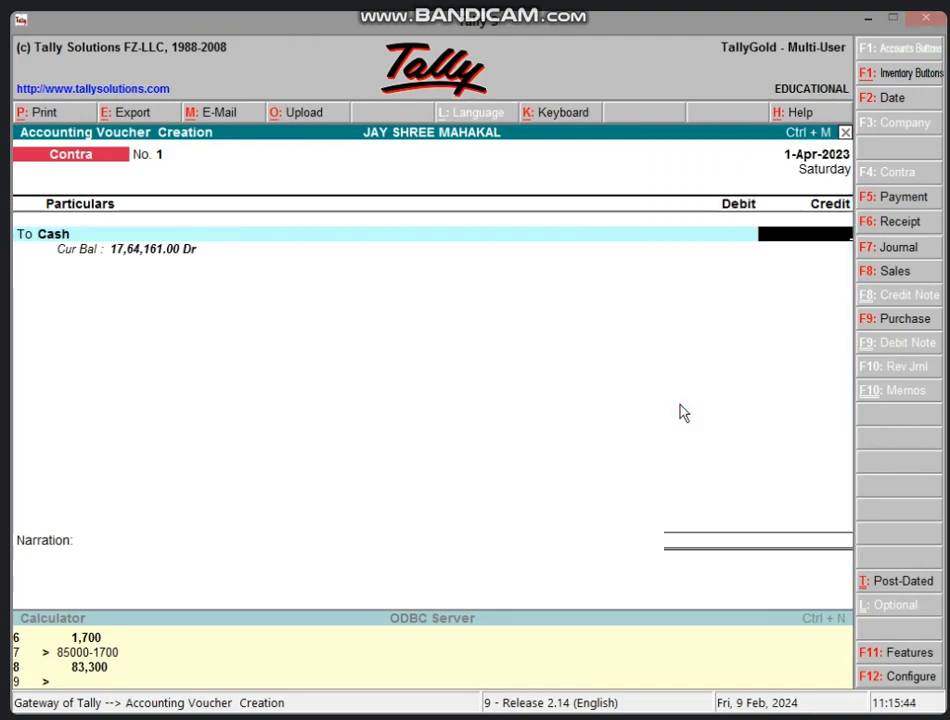